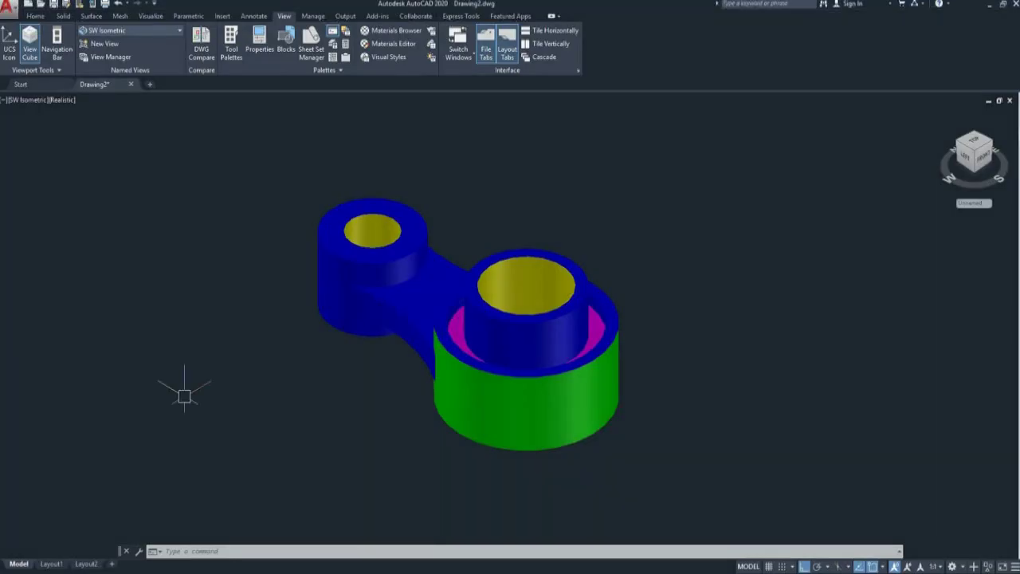
{"action": "type", "text": "FORBIT"}
{"action": "key", "text": "Return"}
{"action": "mouse_move", "coordinate": [462, 303]}
{"action": "left_mouse_down"}
{"action": "mouse_move", "coordinate": [446, 382]}
{"action": "mouse_move", "coordinate": [462, 303]}
{"action": "left_mouse_up"}
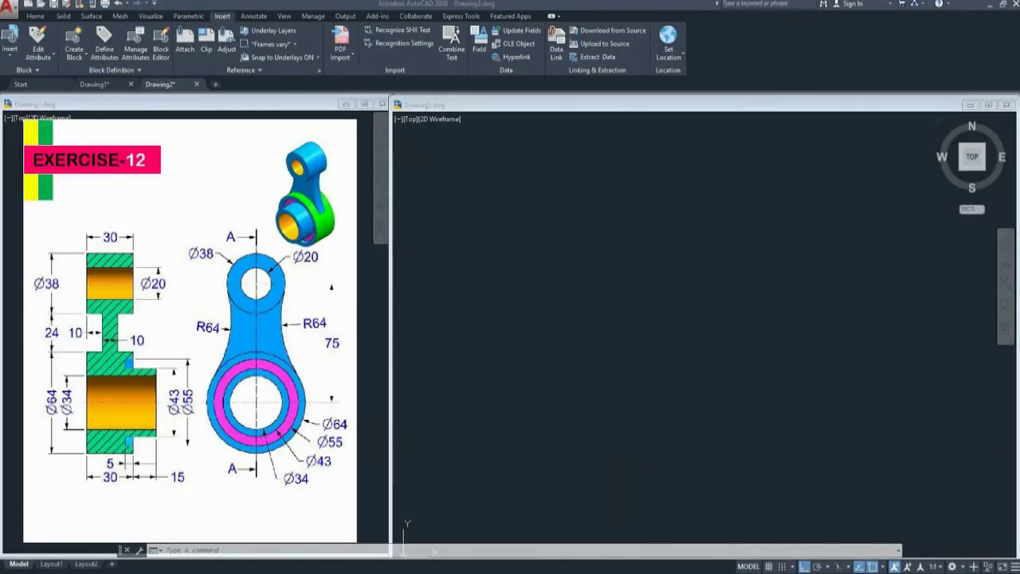
- Draw a horizontal construction line 10 units long in the empty Drawing2 view
{"action": "left_click", "coordinate": [629, 330]}
{"action": "key", "text": "Escape"}
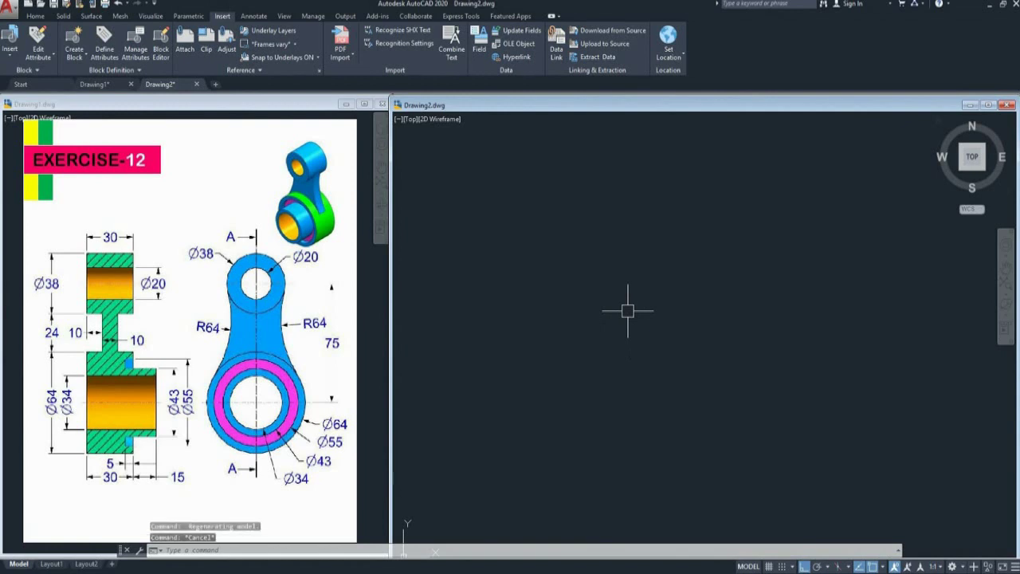
{"action": "type", "text": "l"}
{"action": "key", "text": "Return"}
{"action": "left_click", "coordinate": [566, 251]}
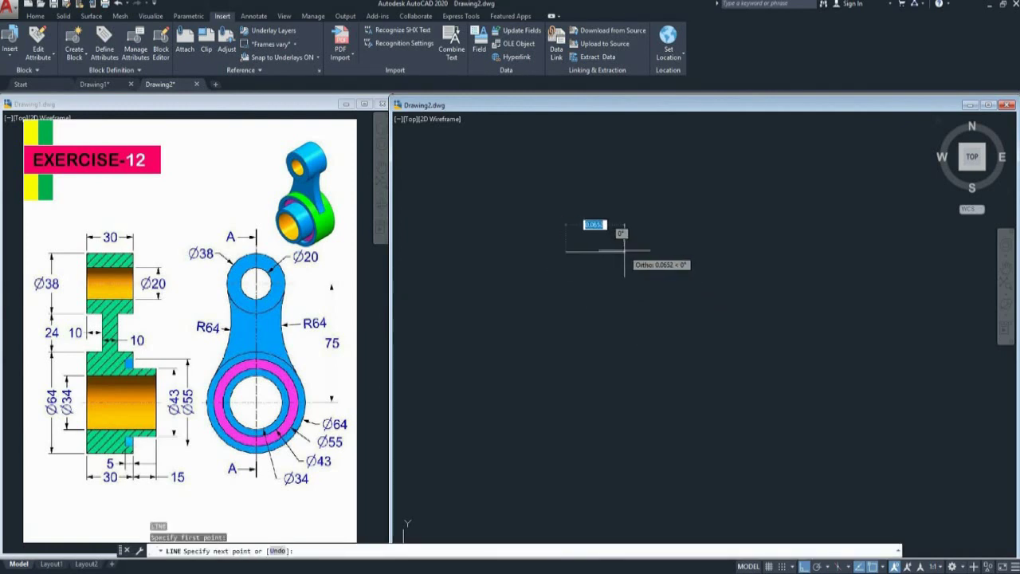
{"action": "type", "text": "10"}
{"action": "key", "text": "Return"}
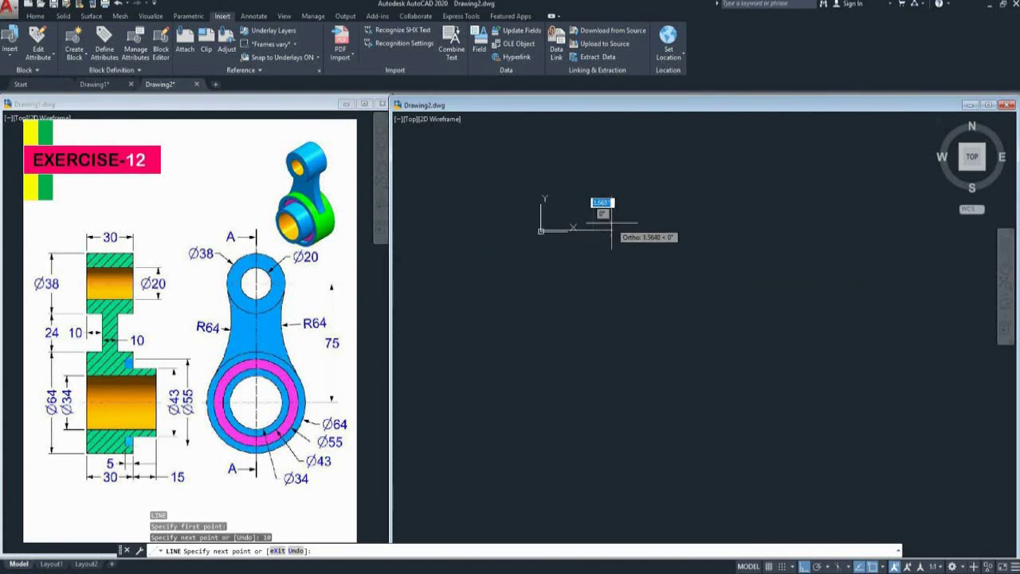
{"action": "key", "text": "Escape"}
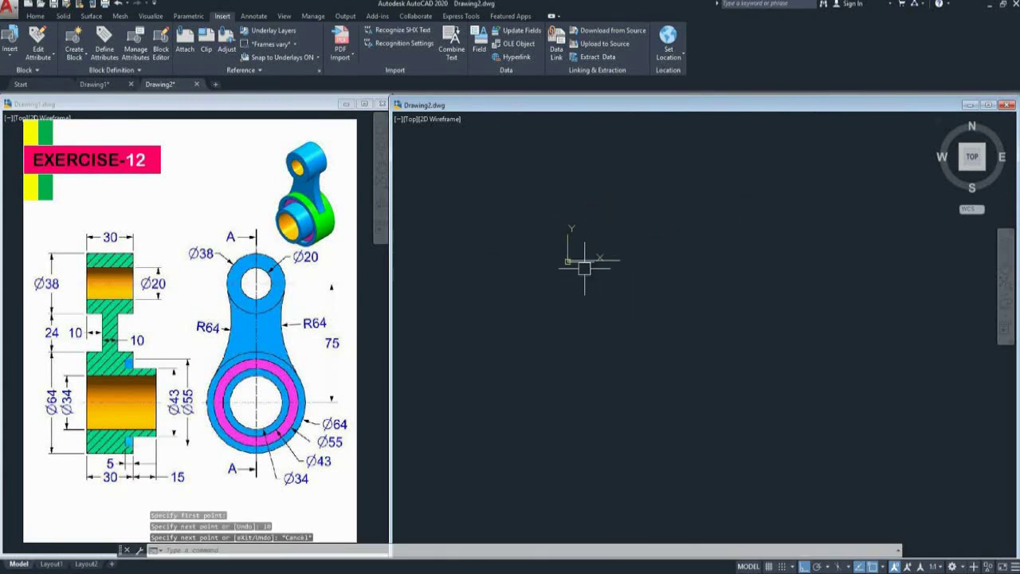
- Offset the horizontal construction line 75 units downward
{"action": "type", "text": "o"}
{"action": "key", "text": "Return"}
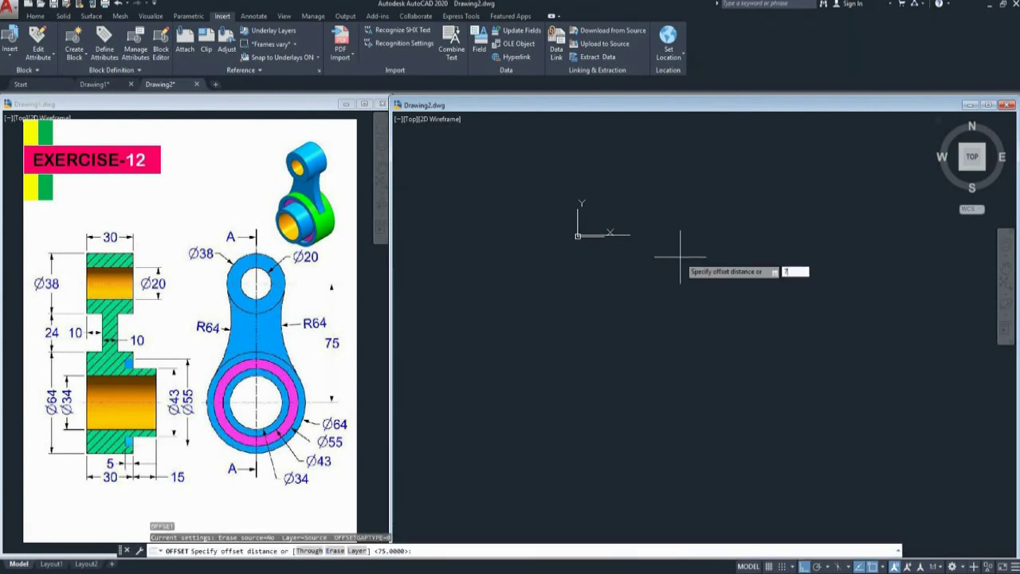
{"action": "type", "text": "75"}
{"action": "key", "text": "Return"}
{"action": "left_click", "coordinate": [610, 235]}
{"action": "left_click", "coordinate": [638, 326]}
{"action": "scroll", "coordinate": [636, 320], "scroll_direction": "down", "scroll_amount": 2}
{"action": "scroll", "coordinate": [636, 320], "scroll_direction": "down", "scroll_amount": 1}
{"action": "key", "text": "Escape"}
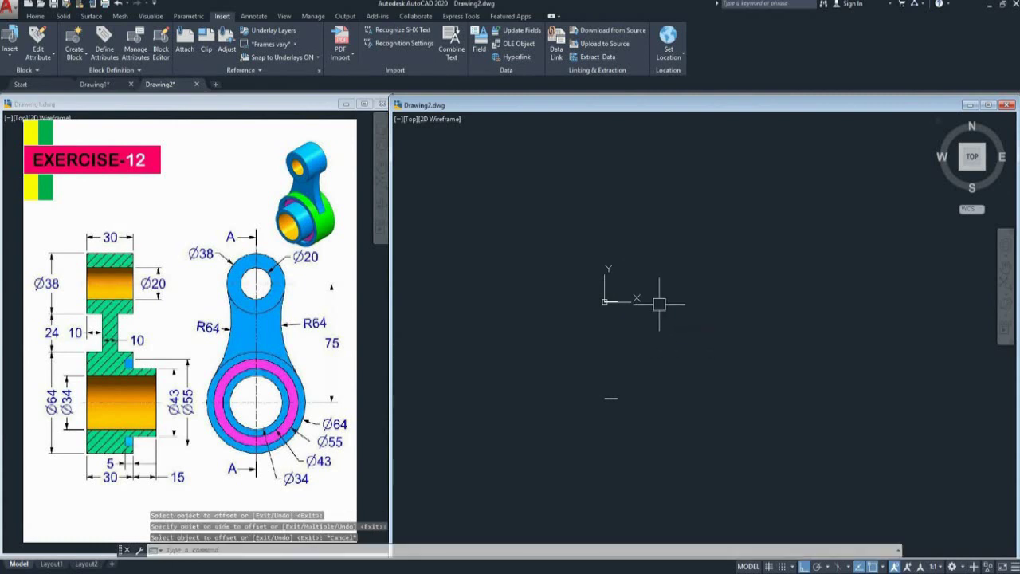
- Draw a circle of diameter 64 centred on the midpoint of the lower construction line
{"action": "key", "text": "Return"}
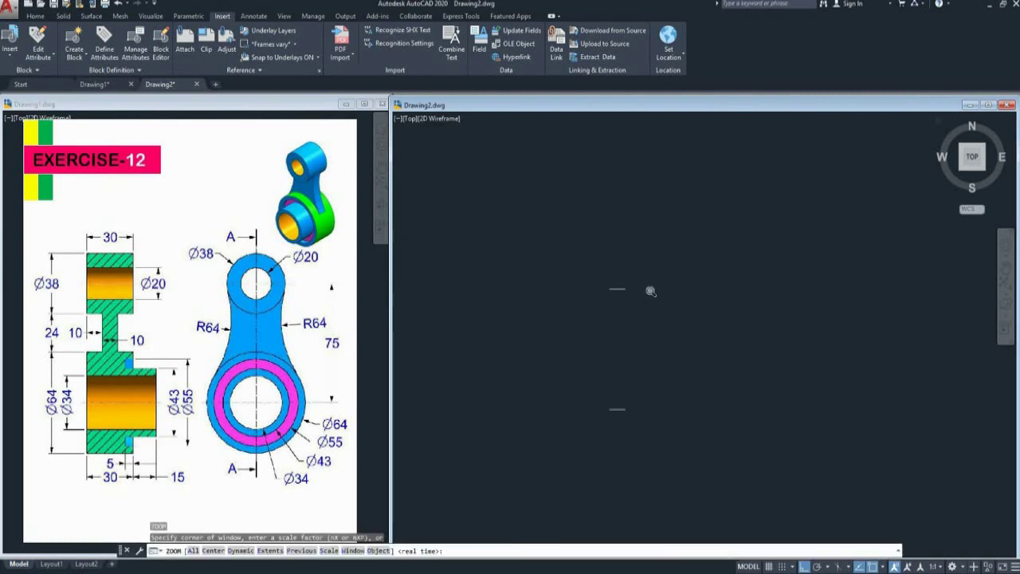
{"action": "type", "text": "a"}
{"action": "key", "text": "Return"}
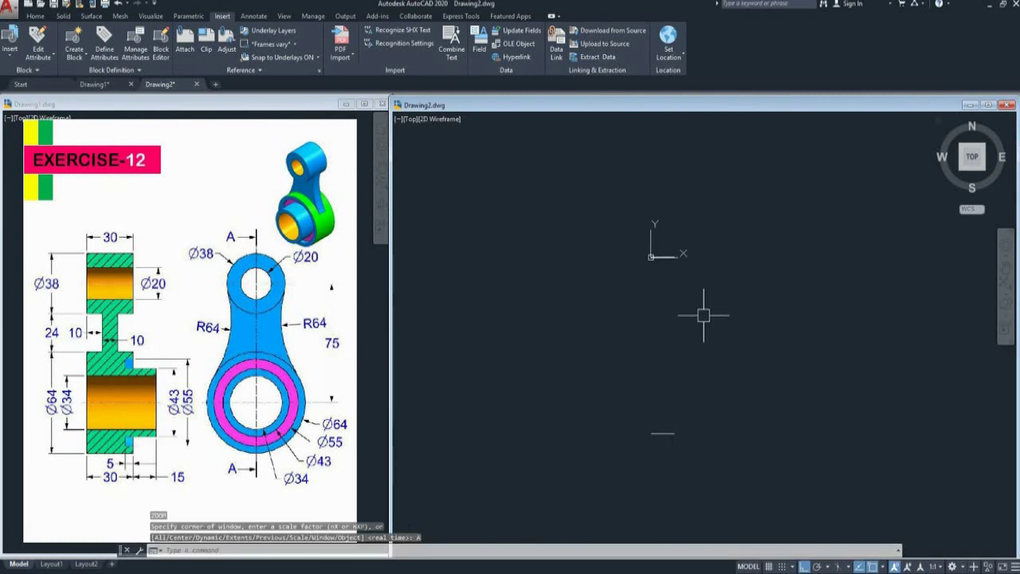
{"action": "type", "text": "c"}
{"action": "key", "text": "Return"}
{"action": "left_click", "coordinate": [663, 433]}
{"action": "type", "text": "d"}
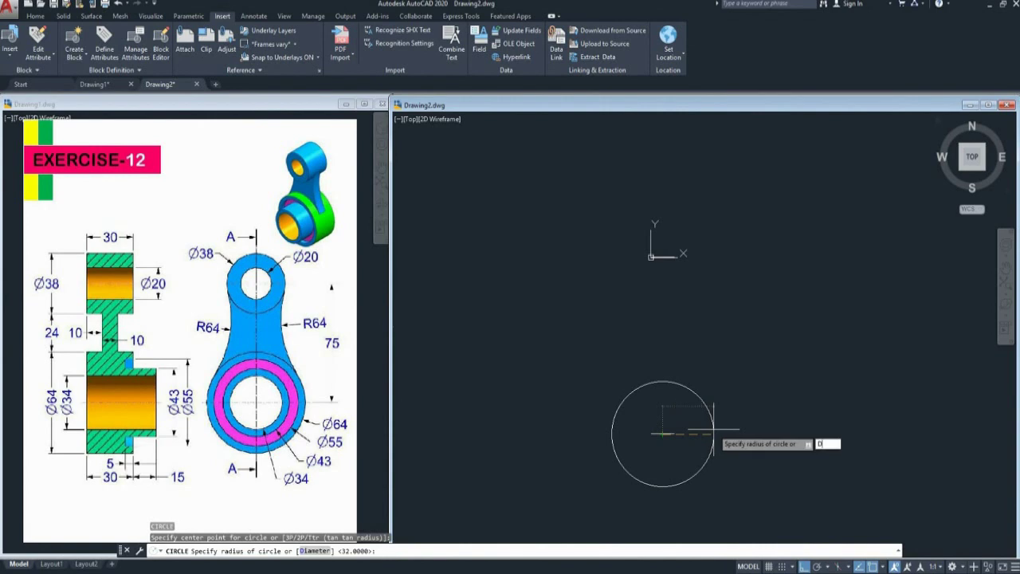
{"action": "key", "text": "Return"}
{"action": "type", "text": "64"}
{"action": "key", "text": "Return"}
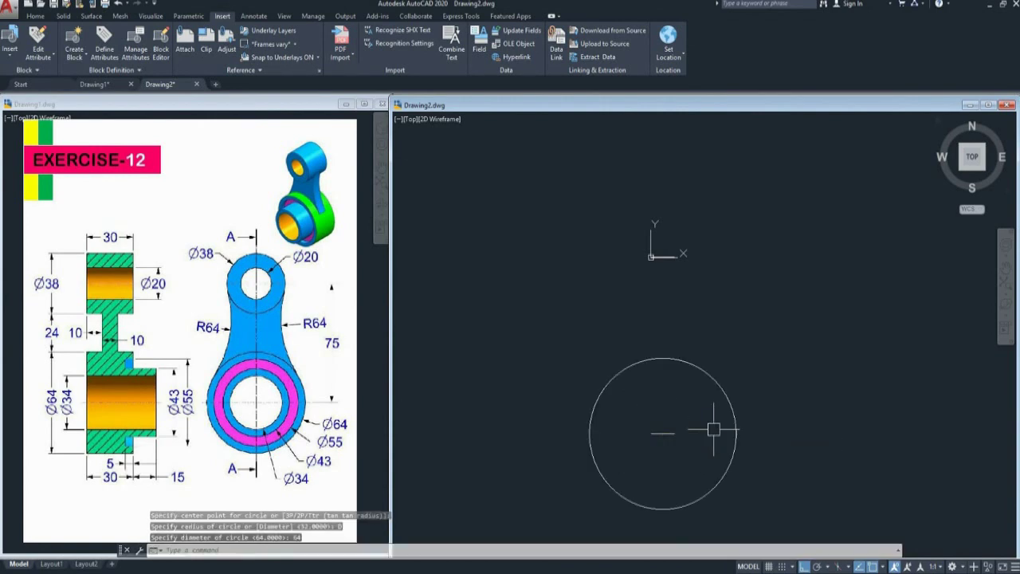
- Draw a circle of diameter 38 centred on the midpoint of the upper construction line
{"action": "type", "text": "c"}
{"action": "key", "text": "Return"}
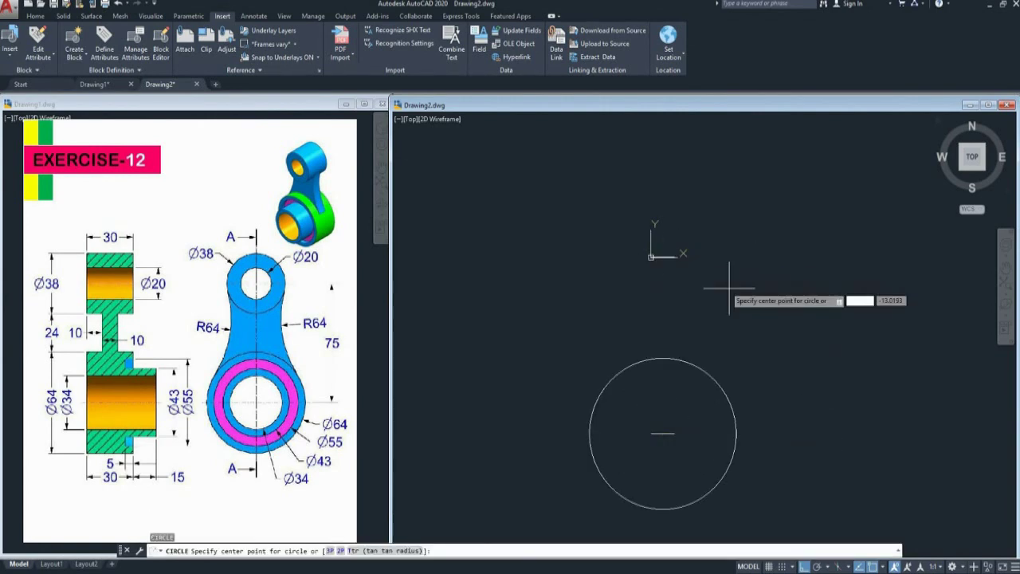
{"action": "left_click", "coordinate": [662, 256]}
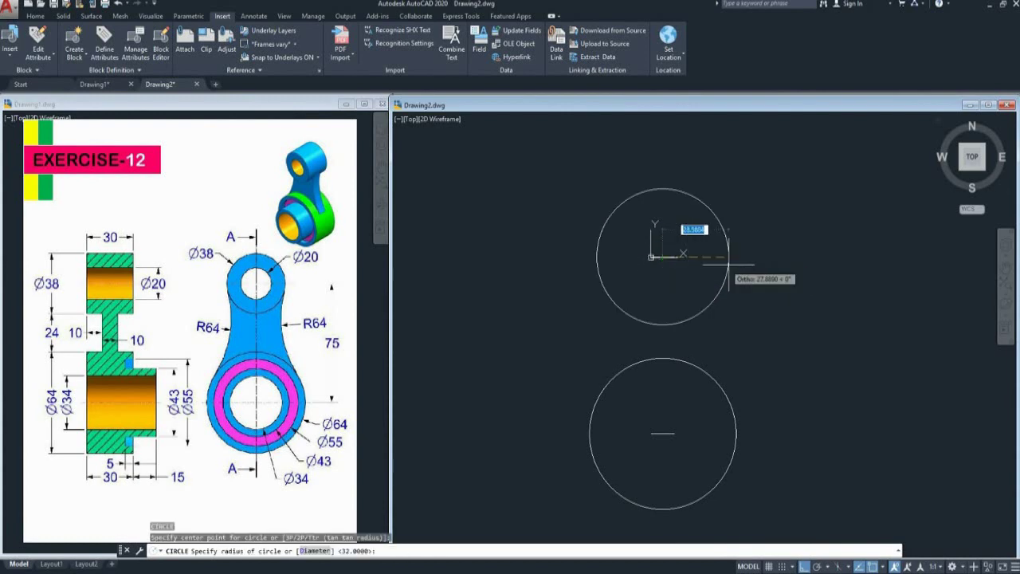
{"action": "type", "text": "d"}
{"action": "key", "text": "Return"}
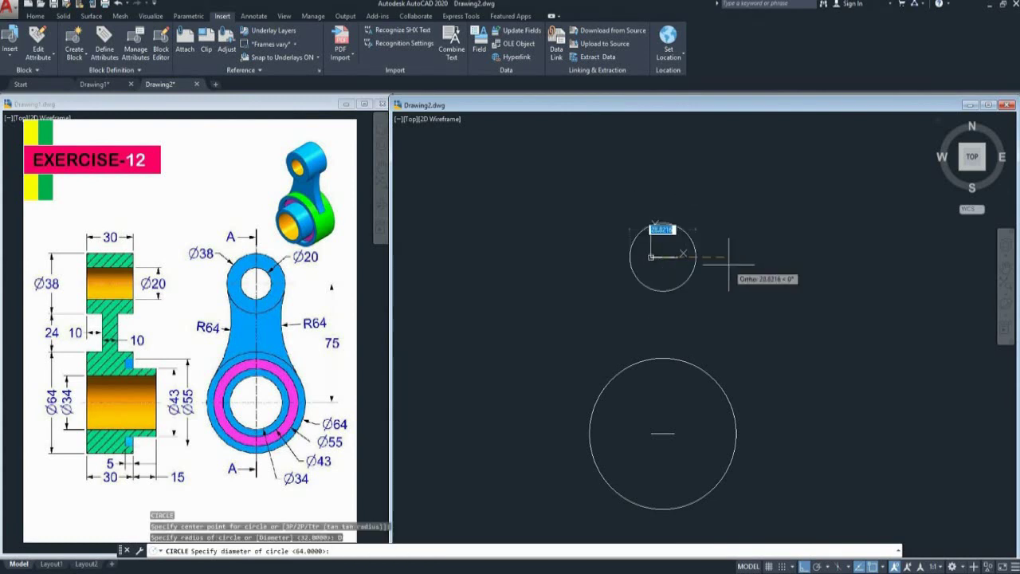
{"action": "key", "text": "Return"}
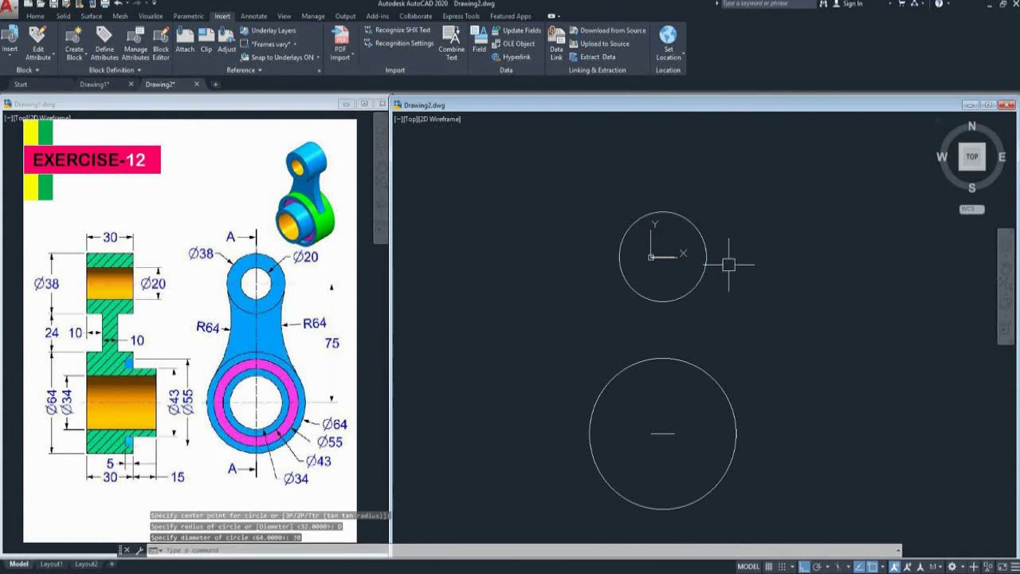
- Delete the construction lines at the centres of the two circles
{"action": "middle_click_drag", "start_coordinate": [729, 264], "coordinate": [738, 268]}
{"action": "middle_click_drag", "start_coordinate": [669, 263], "coordinate": [621, 311], "text": "shift"}
{"action": "left_click", "coordinate": [609, 292]}
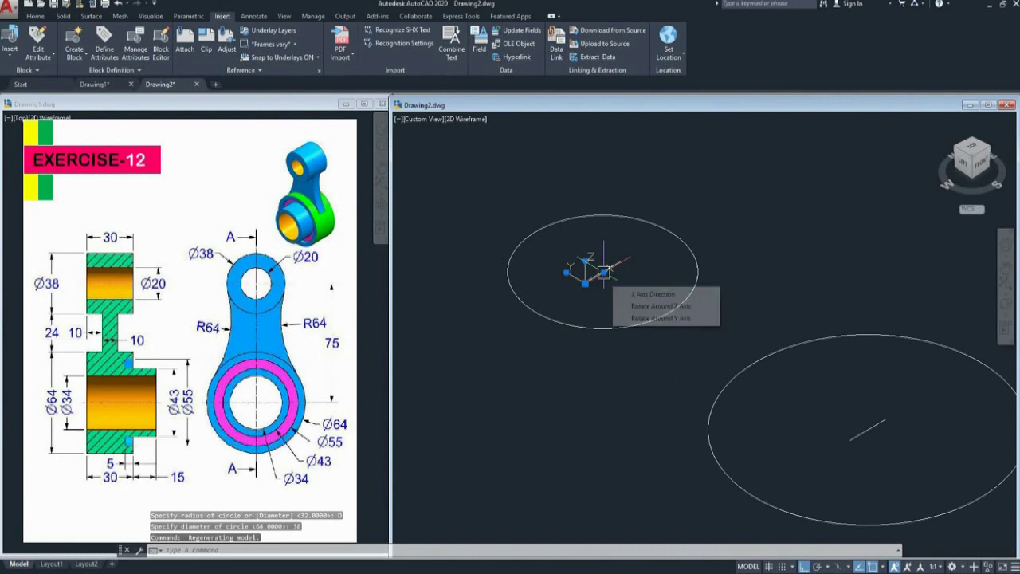
{"action": "scroll", "coordinate": [600, 271], "scroll_direction": "up", "scroll_amount": 8}
{"action": "left_click", "coordinate": [640, 269]}
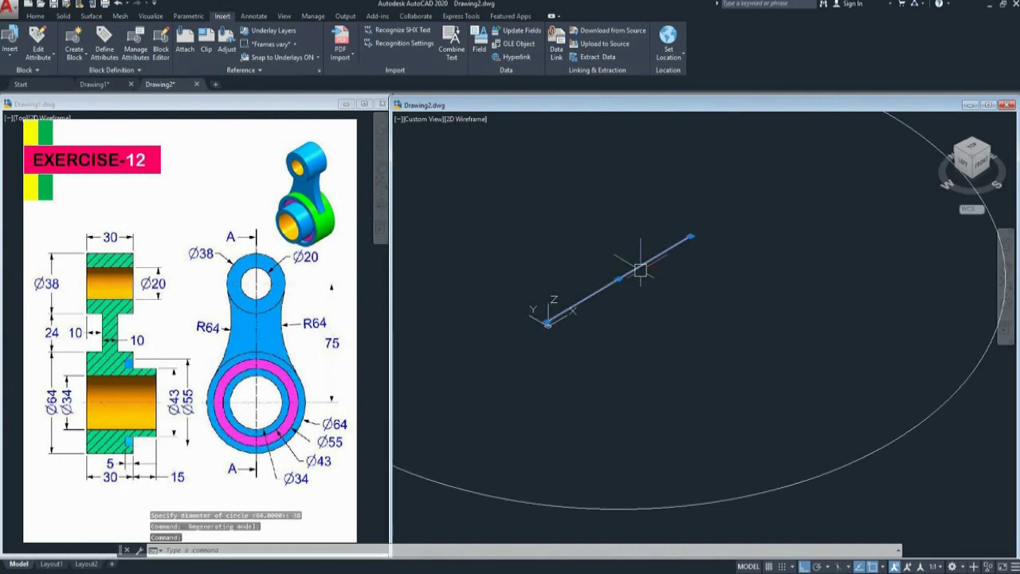
{"action": "key", "text": "Delete"}
{"action": "scroll", "coordinate": [640, 269], "scroll_direction": "down", "scroll_amount": 7}
{"action": "scroll", "coordinate": [717, 343], "scroll_direction": "down", "scroll_amount": 3}
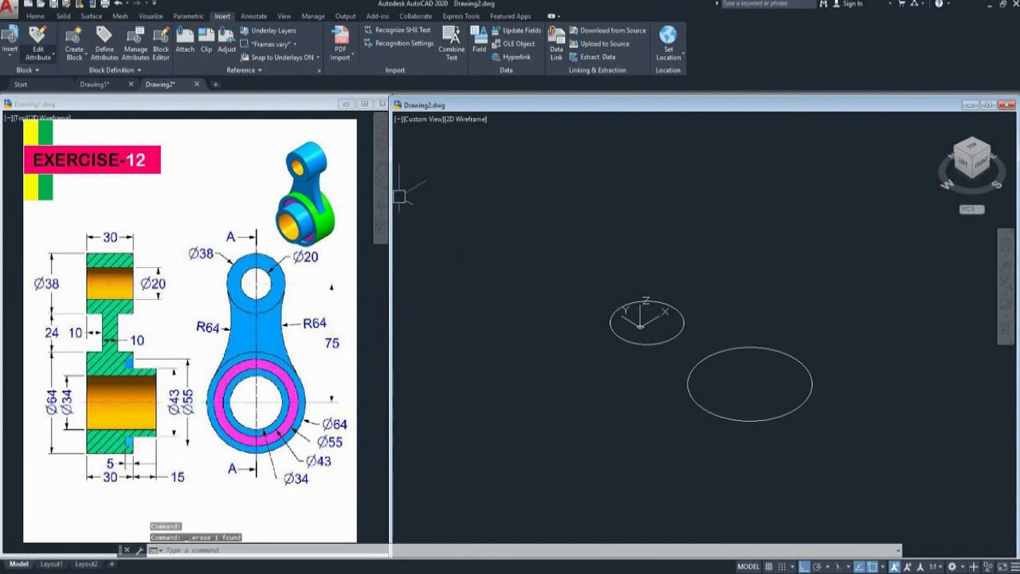
{"action": "key", "text": "Escape"}
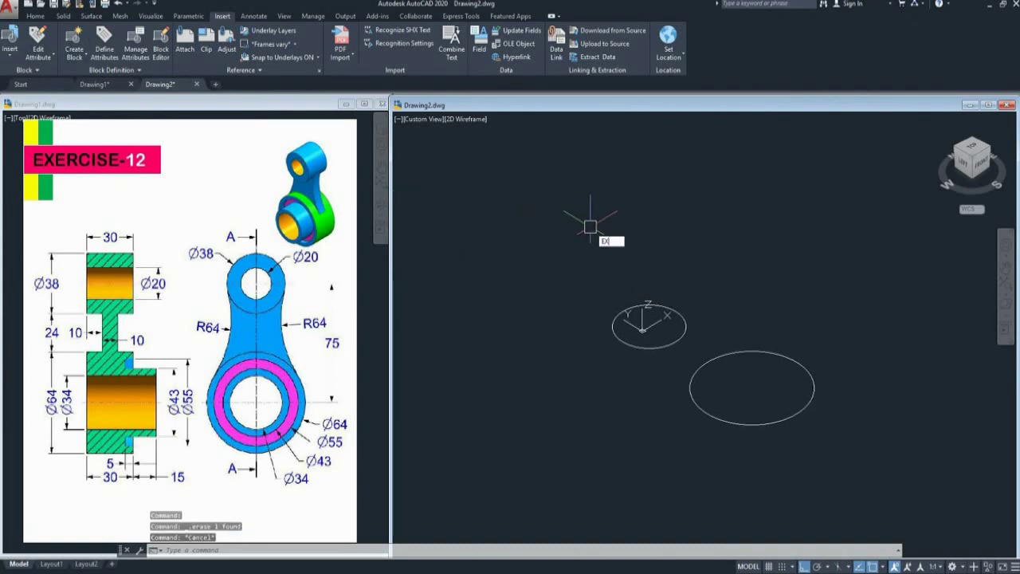
- Extrude both circles upward to a height of 30
{"action": "type", "text": "EXT"}
{"action": "key", "text": "Return"}
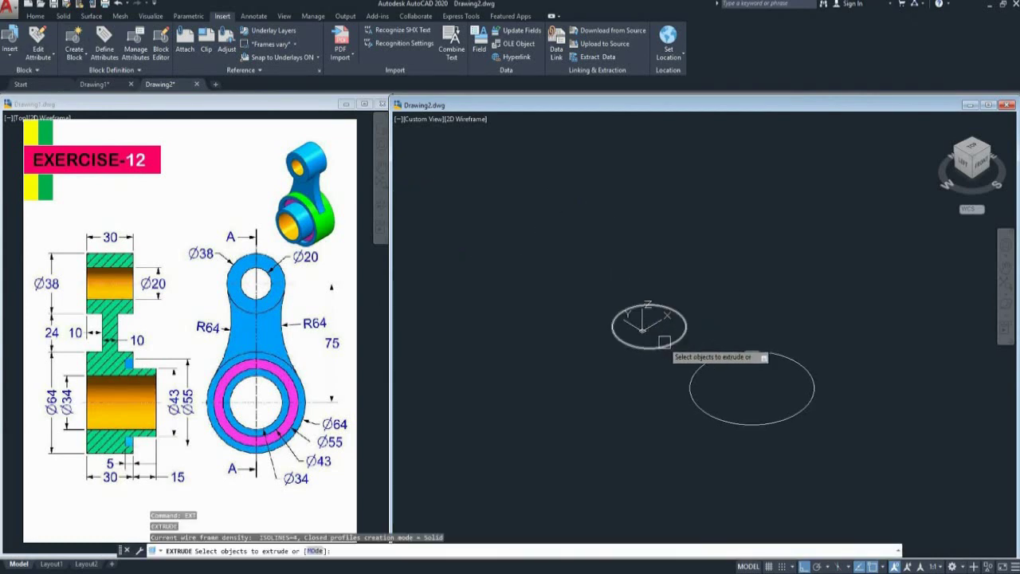
{"action": "left_click", "coordinate": [665, 344]}
{"action": "left_click", "coordinate": [692, 369]}
{"action": "key", "text": "Return"}
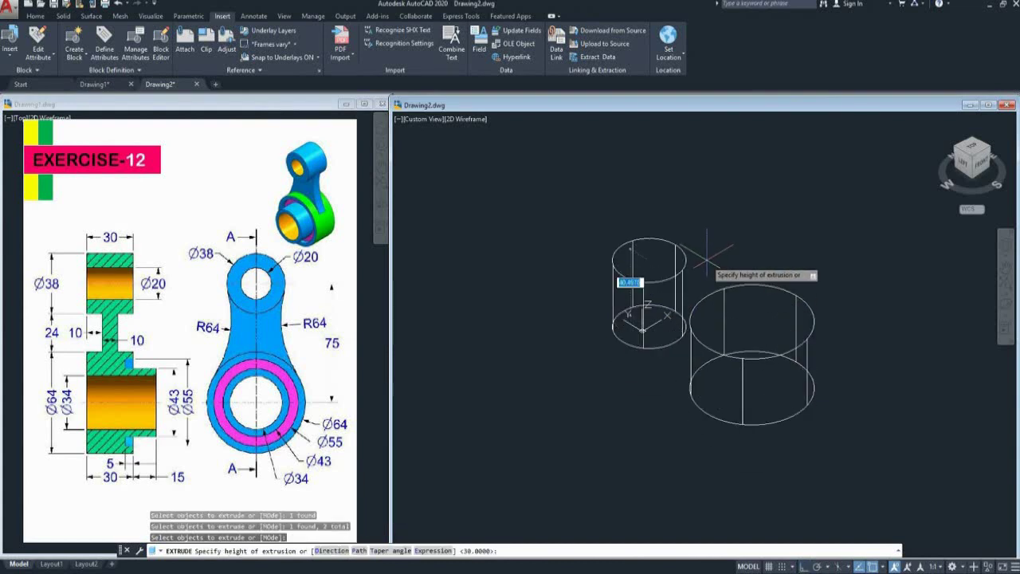
{"action": "type", "text": "30"}
{"action": "key", "text": "Return"}
- Move the UCS origin to the centre of the smaller cylinder's top face
{"action": "middle_click_drag", "start_coordinate": [712, 198], "coordinate": [690, 287], "text": "shift"}
{"action": "scroll", "coordinate": [632, 397], "scroll_direction": "up", "scroll_amount": 2}
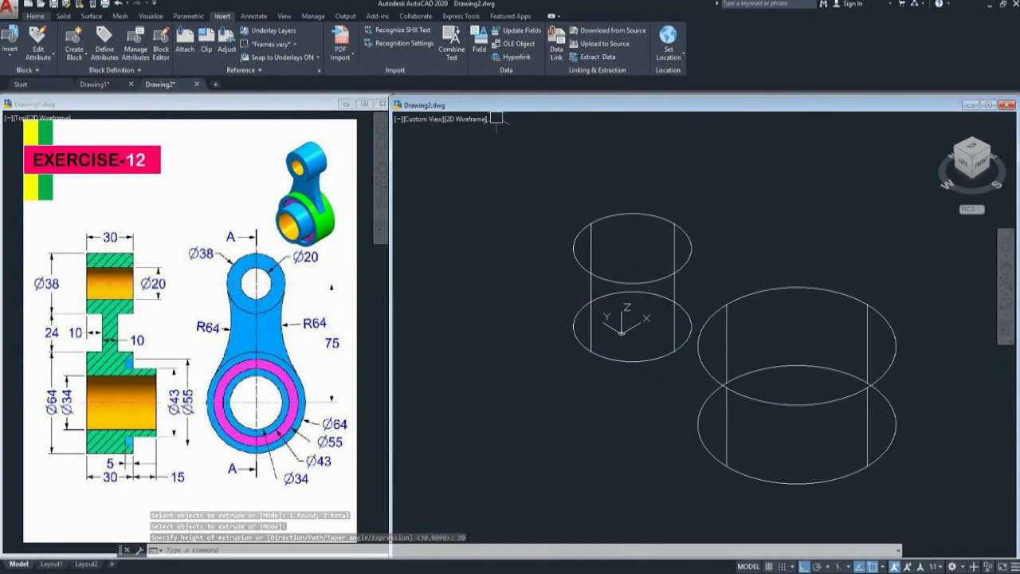
{"action": "left_click", "coordinate": [35, 16]}
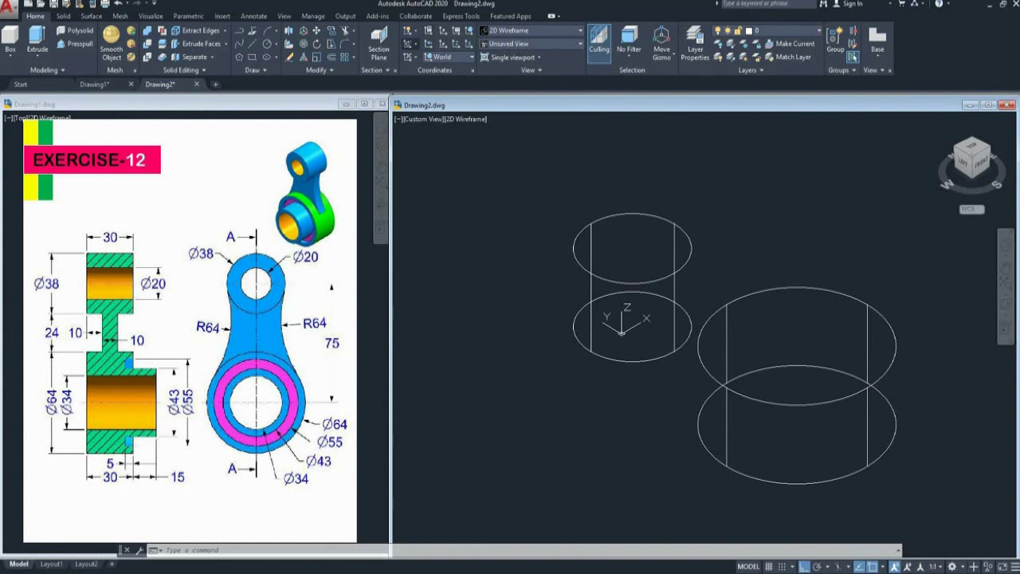
{"action": "left_click", "coordinate": [443, 44]}
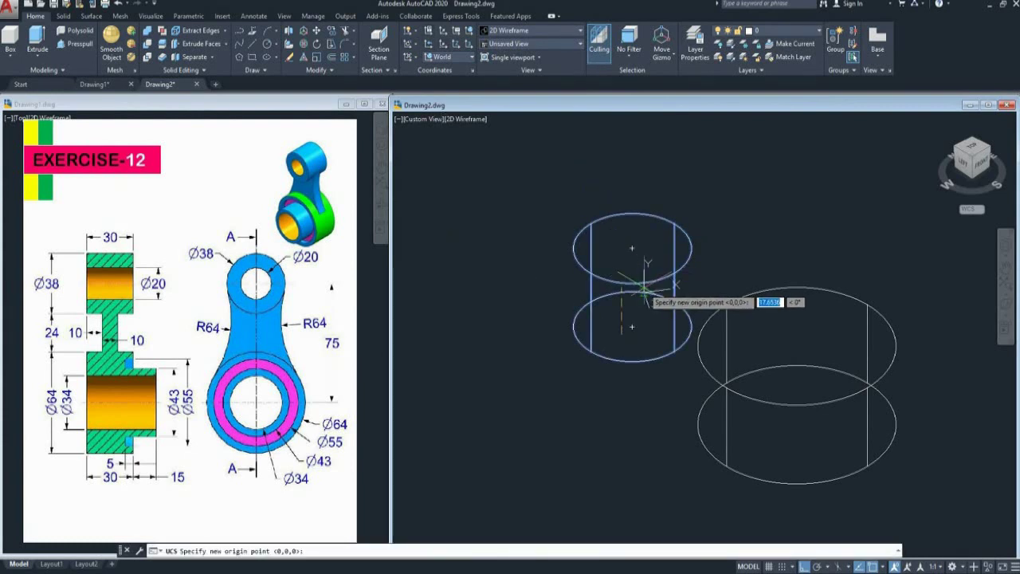
{"action": "left_click", "coordinate": [632, 248]}
{"action": "key", "text": "Escape"}
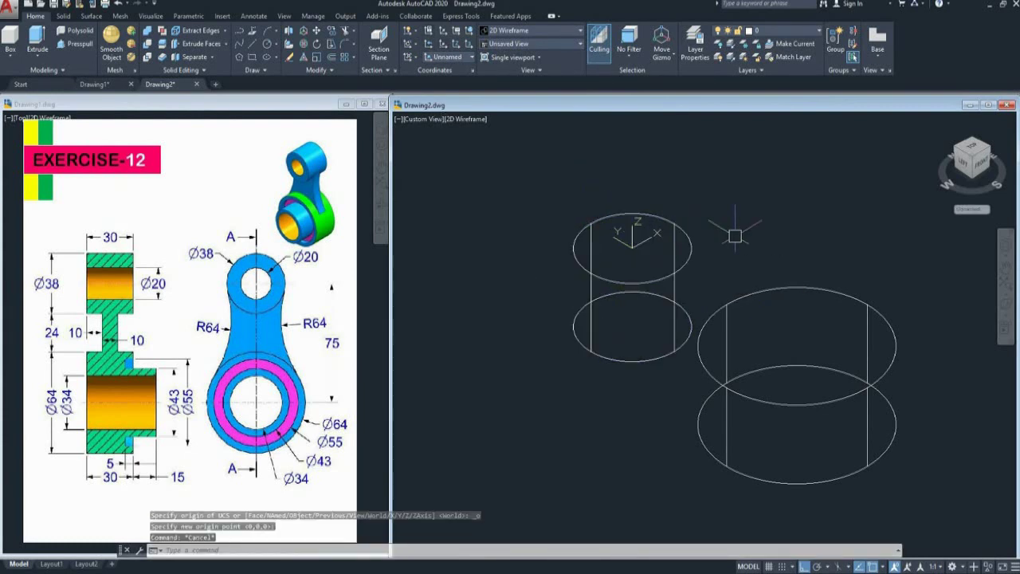
- Draw a circle of diameter 38 centred on the smaller cylinder's top face
{"action": "type", "text": "c"}
{"action": "key", "text": "Return"}
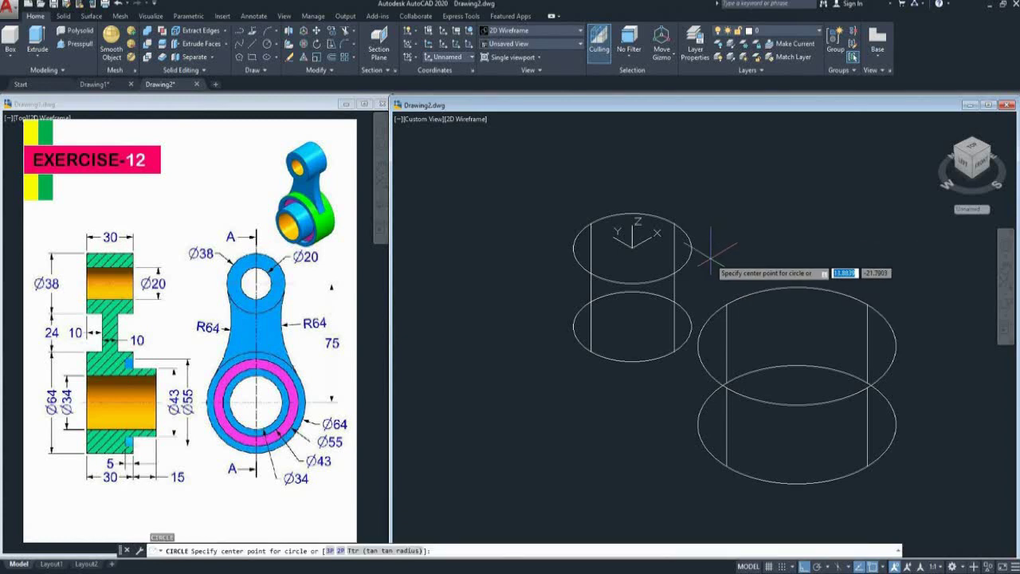
{"action": "left_click", "coordinate": [632, 248]}
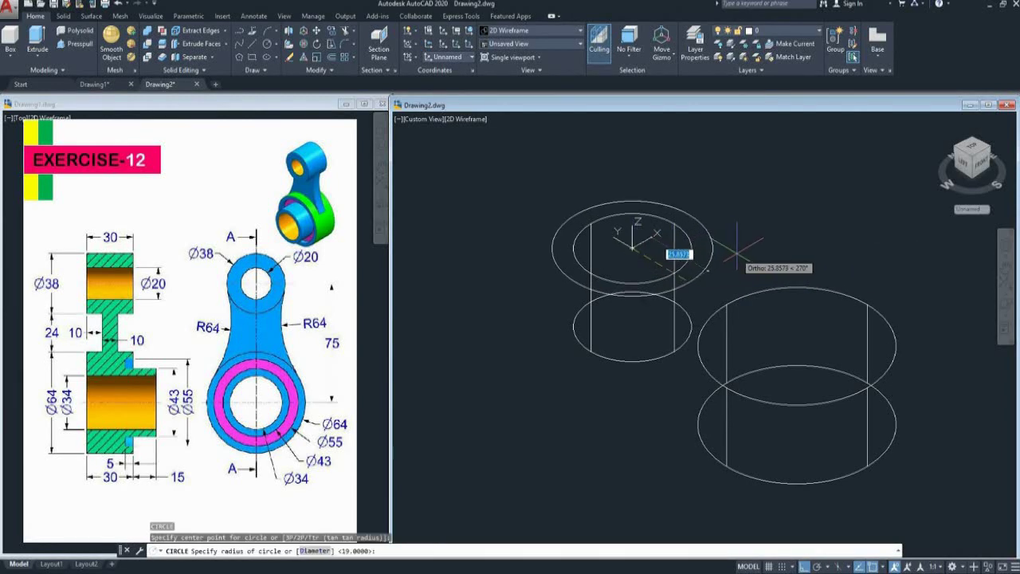
{"action": "type", "text": "d"}
{"action": "key", "text": "Return"}
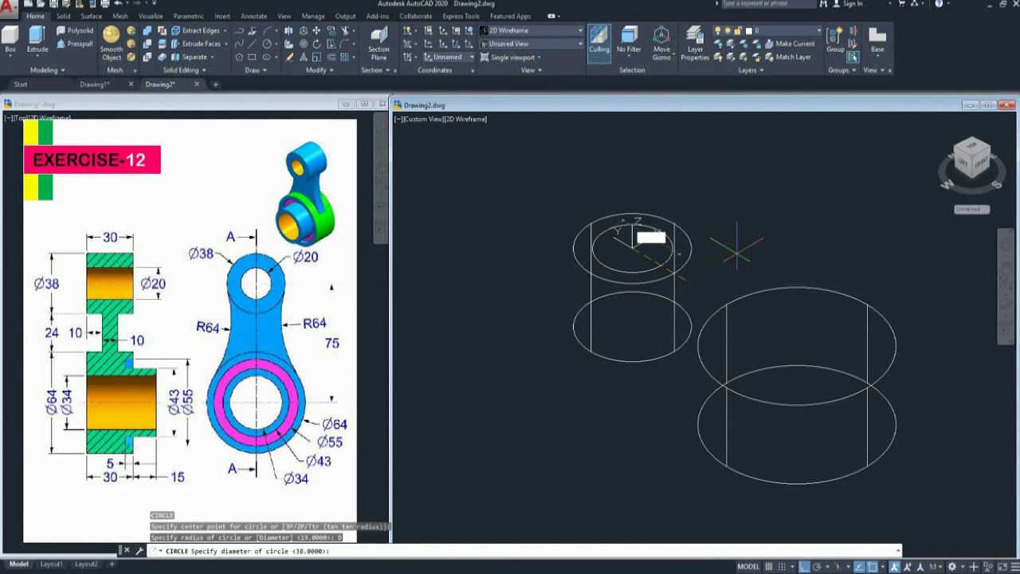
{"action": "type", "text": "38"}
{"action": "key", "text": "Return"}
{"action": "scroll", "coordinate": [736, 254], "scroll_direction": "down", "scroll_amount": 3}
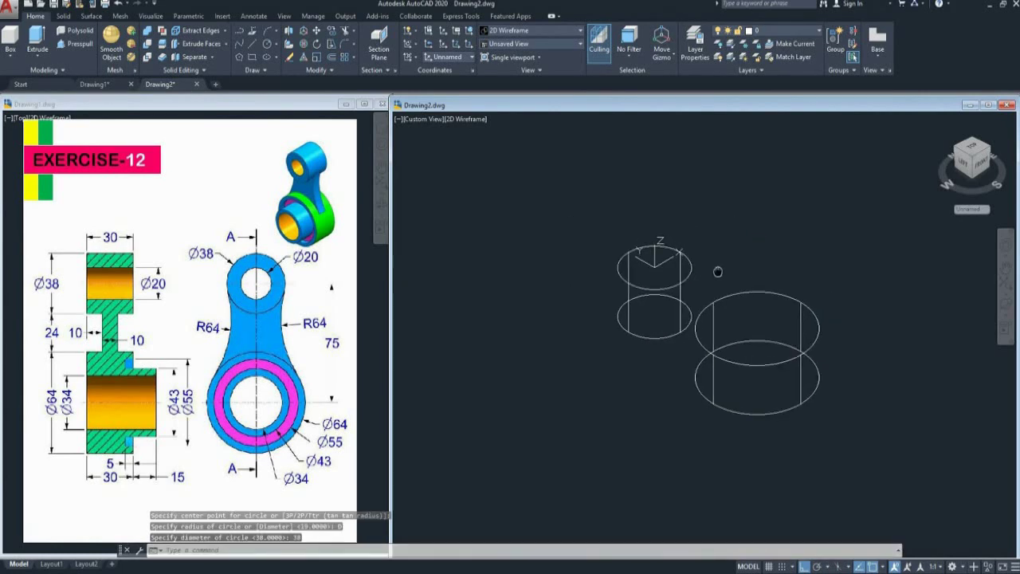
{"action": "key", "text": "Escape"}
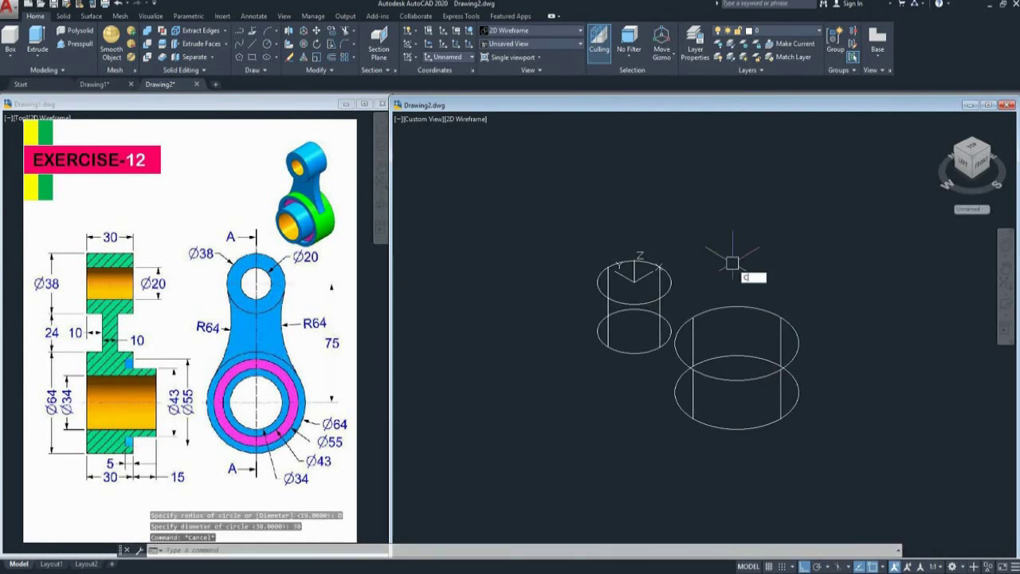
- Draw a circle of diameter 64 centred on the larger cylinder's top face
{"action": "key", "text": "Return"}
{"action": "left_click", "coordinate": [737, 342]}
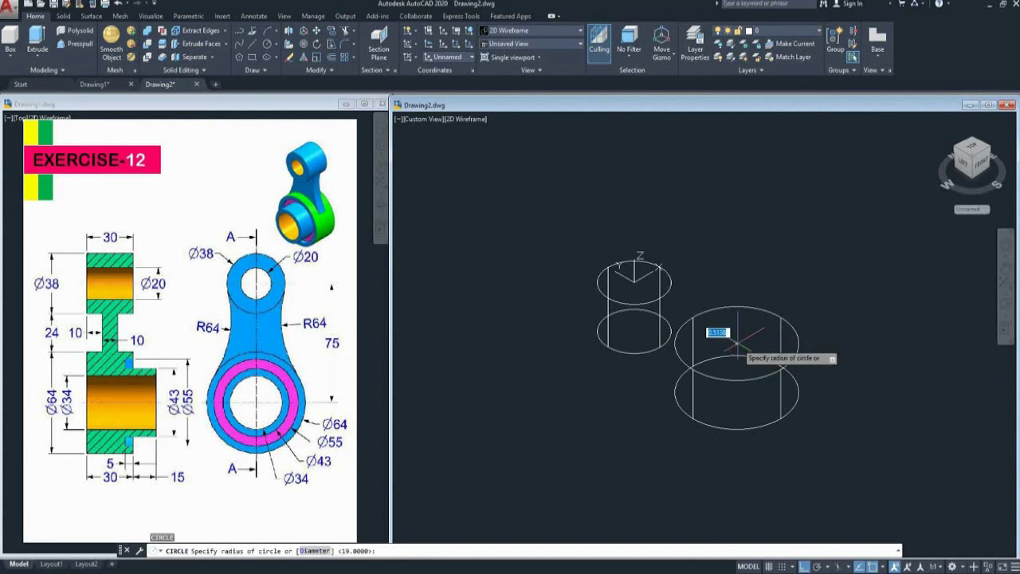
{"action": "type", "text": "d"}
{"action": "key", "text": "Return"}
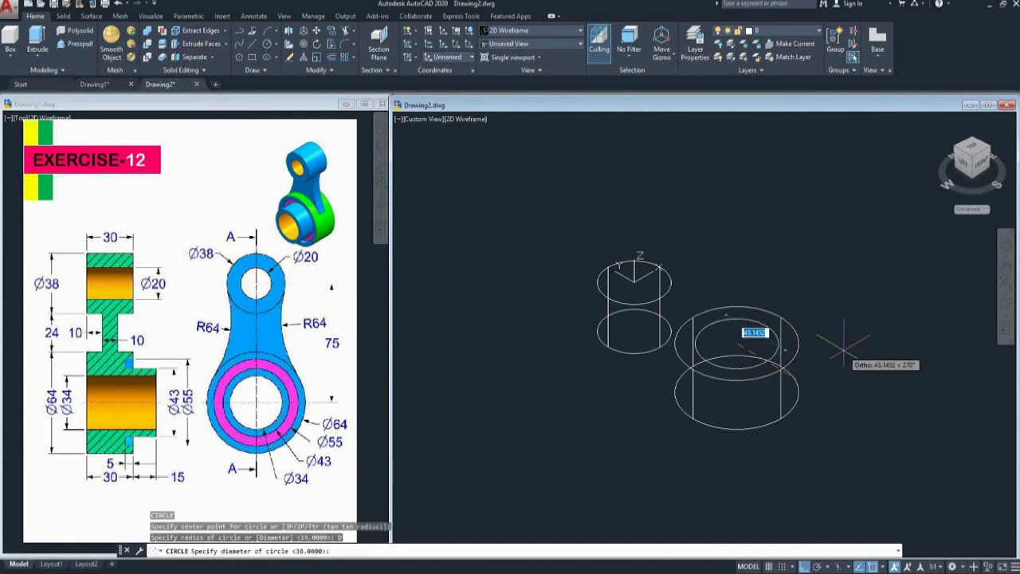
{"action": "key", "text": "Return"}
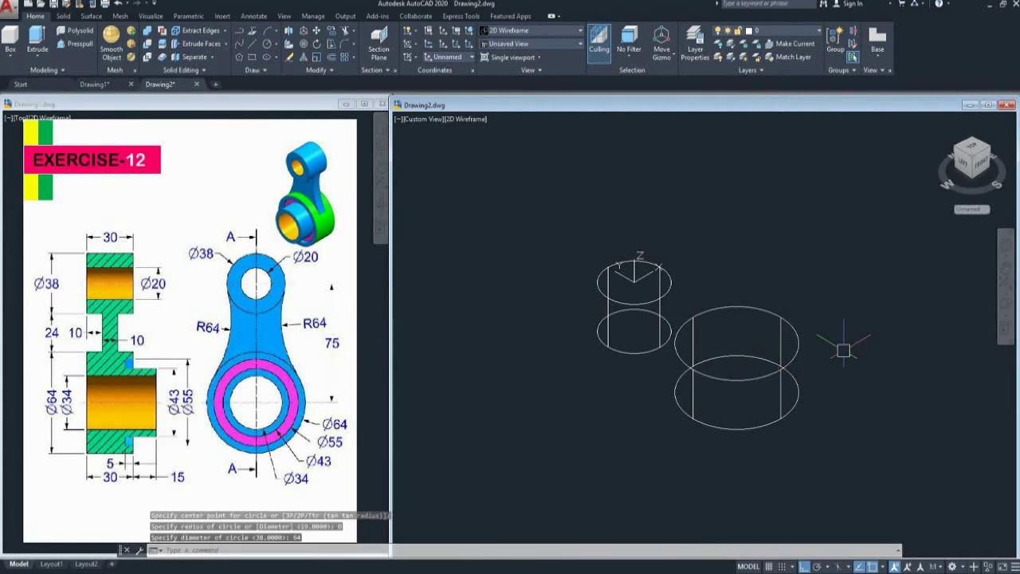
{"action": "key", "text": "Escape"}
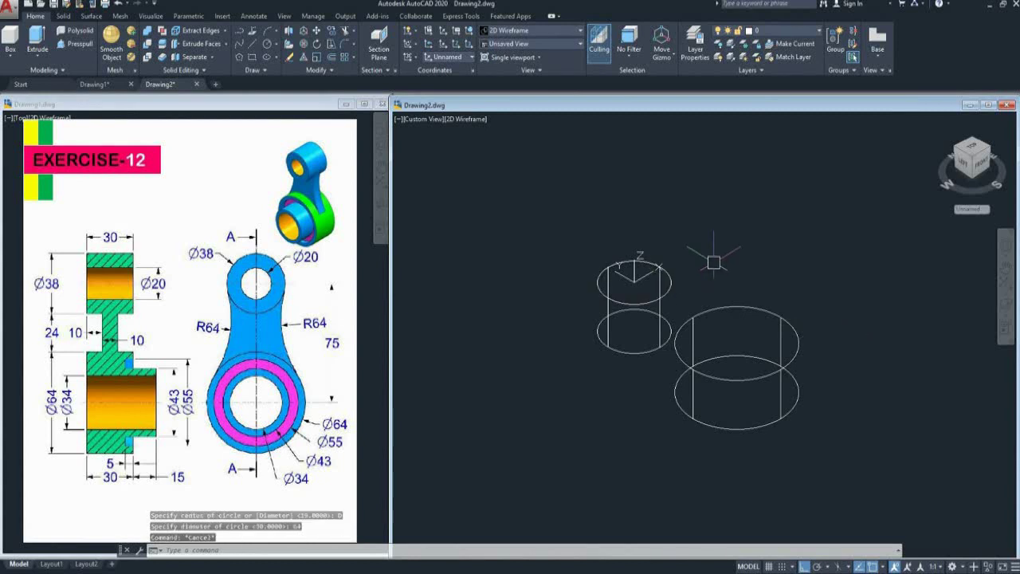
- Move the 38 and 64 diameter circles on the cylinders' top faces down by @0,0,-15 to mid-height
{"action": "type", "text": "m"}
{"action": "key", "text": "Return"}
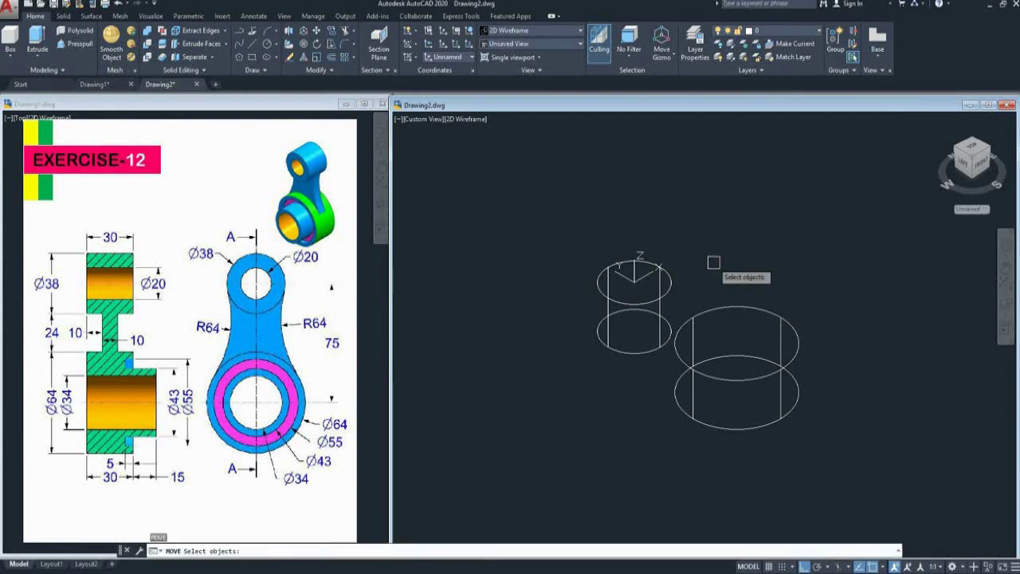
{"action": "left_click", "coordinate": [669, 289]}
{"action": "left_click", "coordinate": [758, 373]}
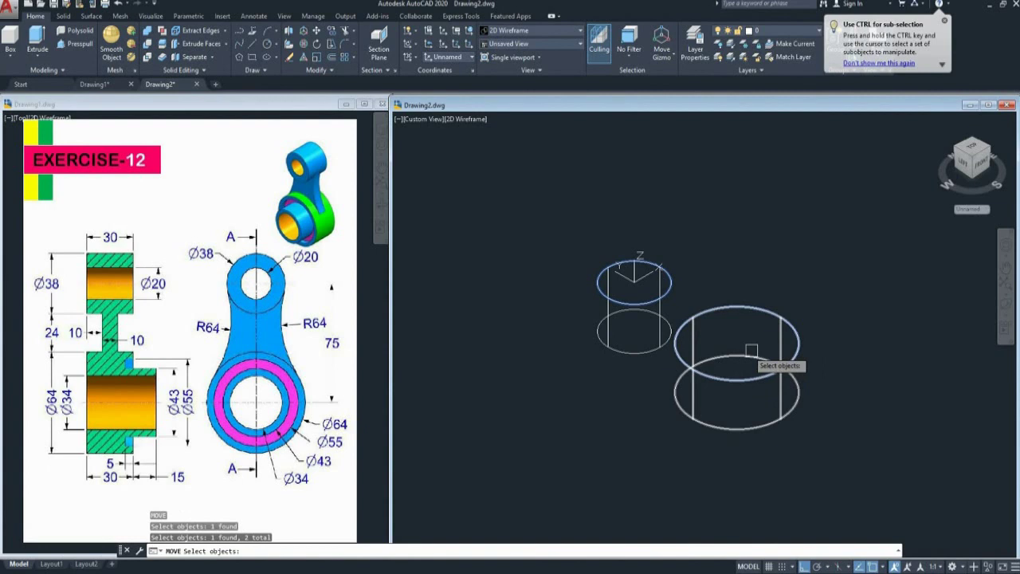
{"action": "key", "text": "Return"}
{"action": "left_click", "coordinate": [749, 343]}
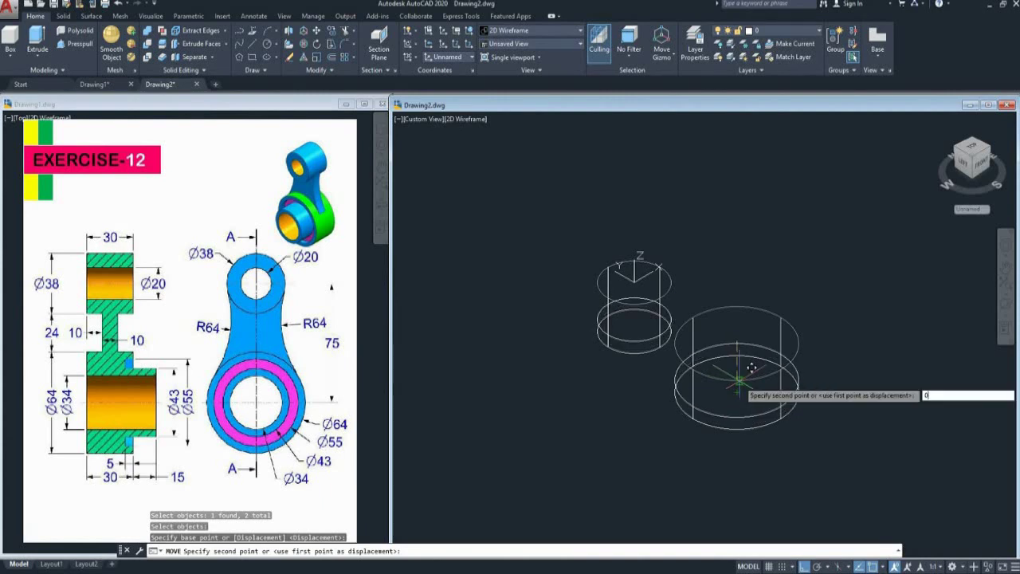
{"action": "type", "text": "0,-15"}
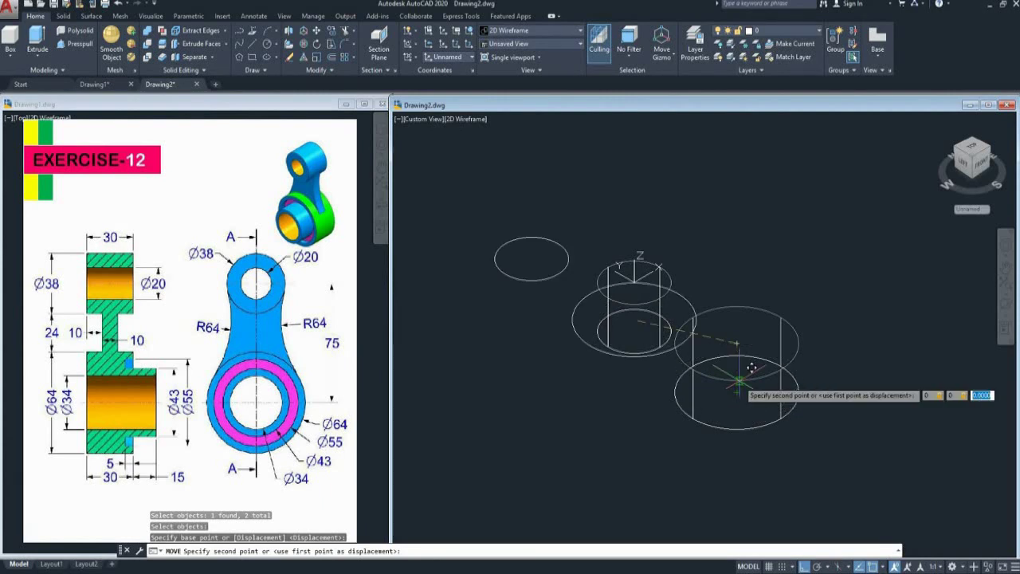
{"action": "key", "text": "Return"}
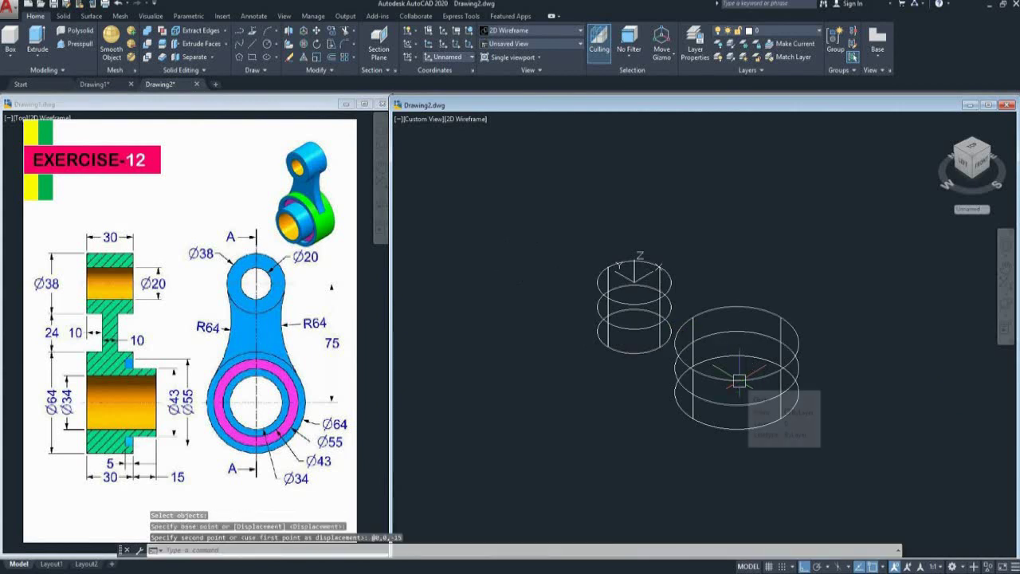
- Move the UCS origin to the centre of the smaller cylinder's mid-height circle
{"action": "middle_click_drag", "start_coordinate": [781, 320], "coordinate": [764, 320]}
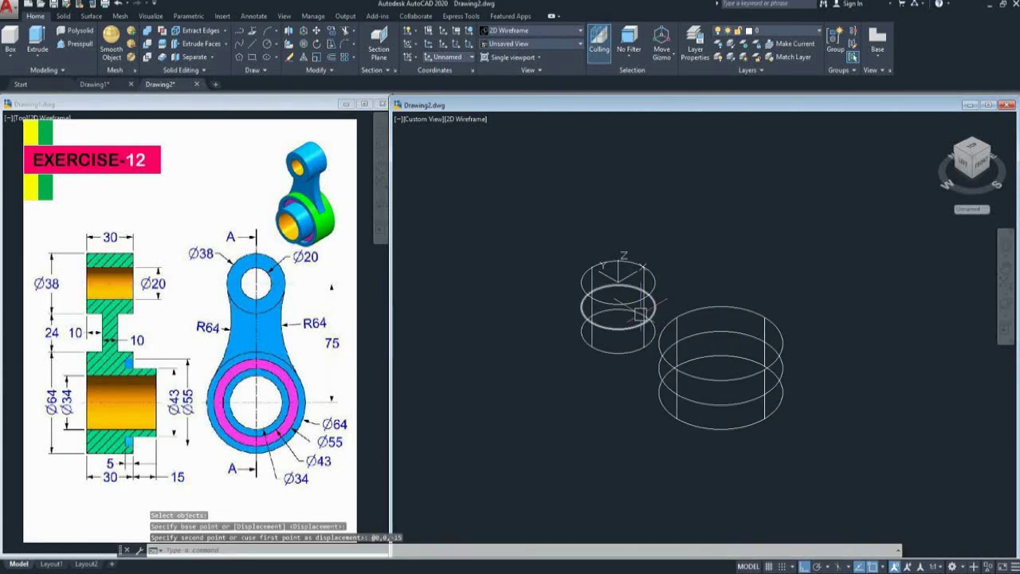
{"action": "scroll", "coordinate": [641, 314], "scroll_direction": "up", "scroll_amount": 2}
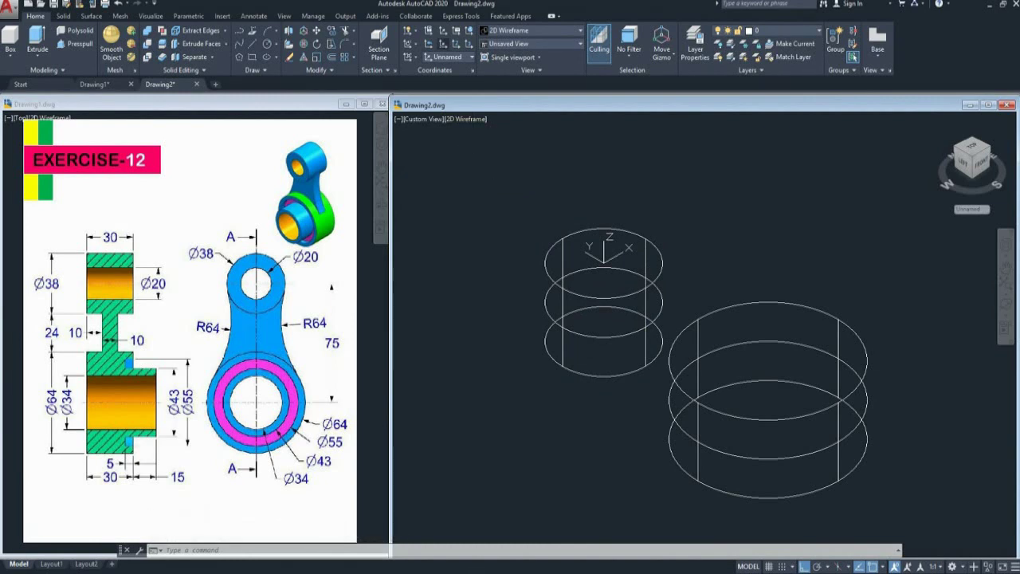
{"action": "left_click", "coordinate": [444, 44]}
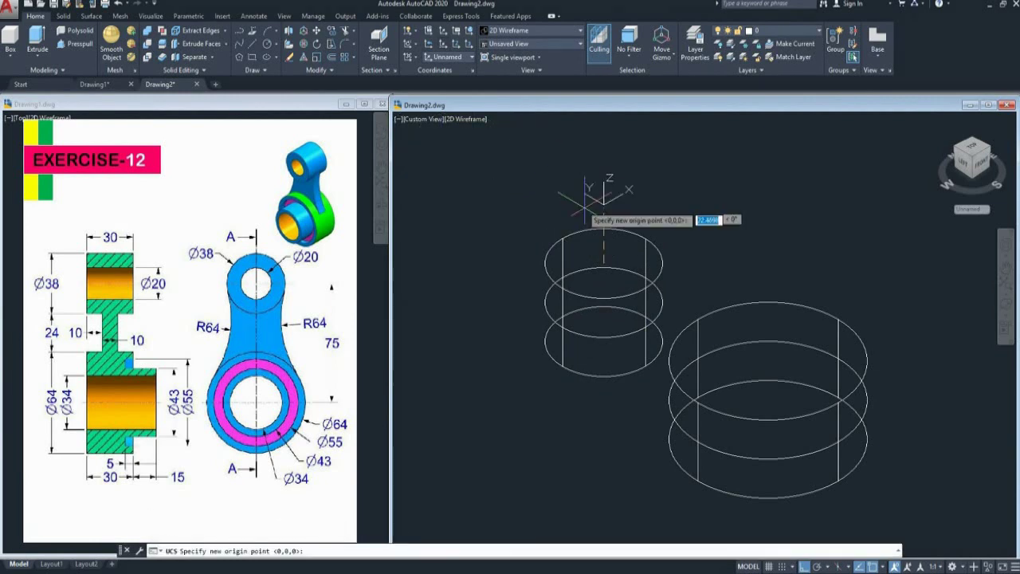
{"action": "left_click", "coordinate": [604, 303]}
{"action": "middle_click_drag", "start_coordinate": [688, 292], "coordinate": [671, 282]}
{"action": "key", "text": "Escape"}
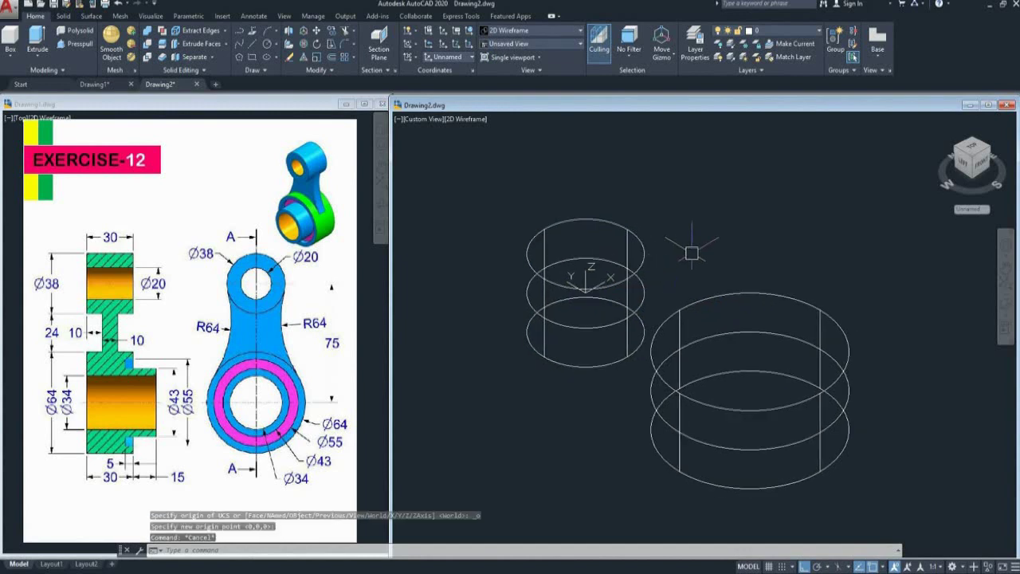
- Draw a tangent-tangent-radius circle of radius 64 touching one side of both mid-height circles
{"action": "type", "text": "c"}
{"action": "key", "text": "Return"}
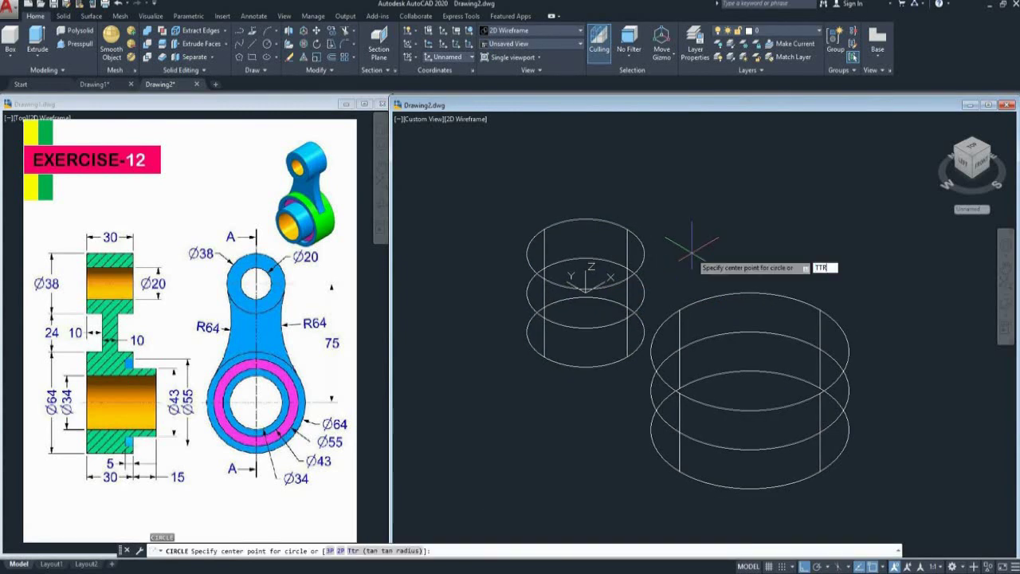
{"action": "key", "text": "Return"}
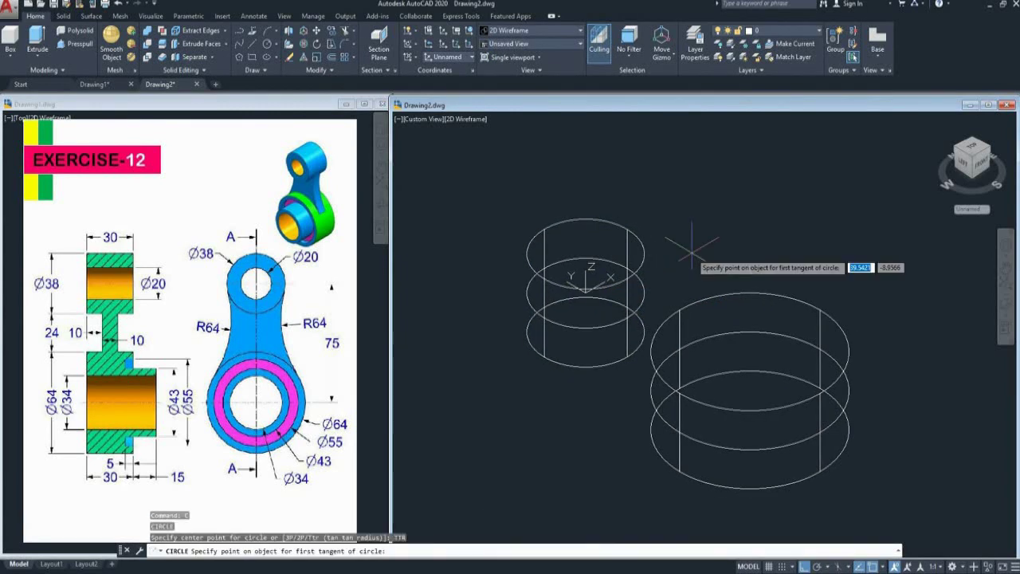
{"action": "left_click", "coordinate": [552, 321]}
{"action": "left_click", "coordinate": [670, 427]}
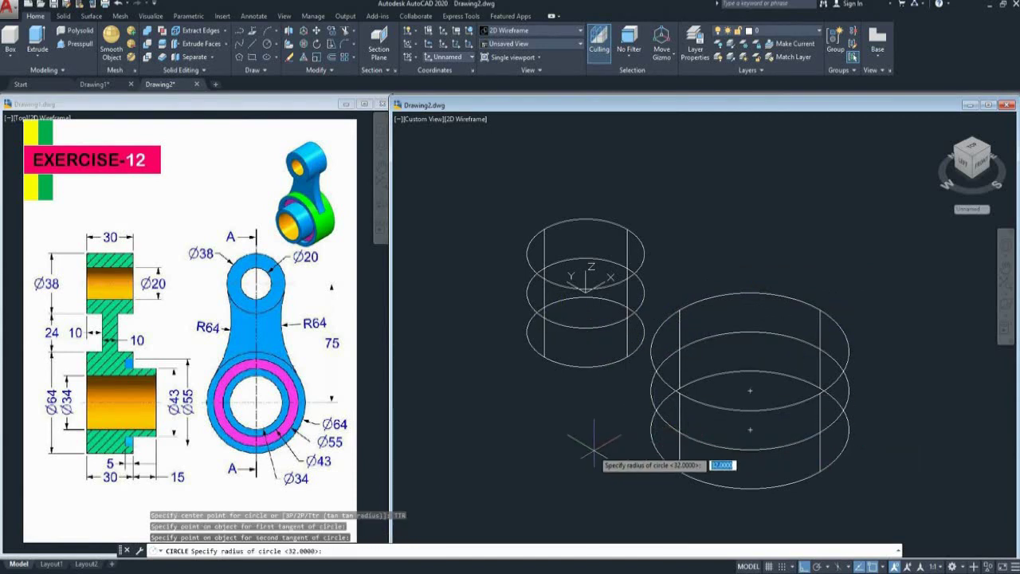
{"action": "key", "text": "Return"}
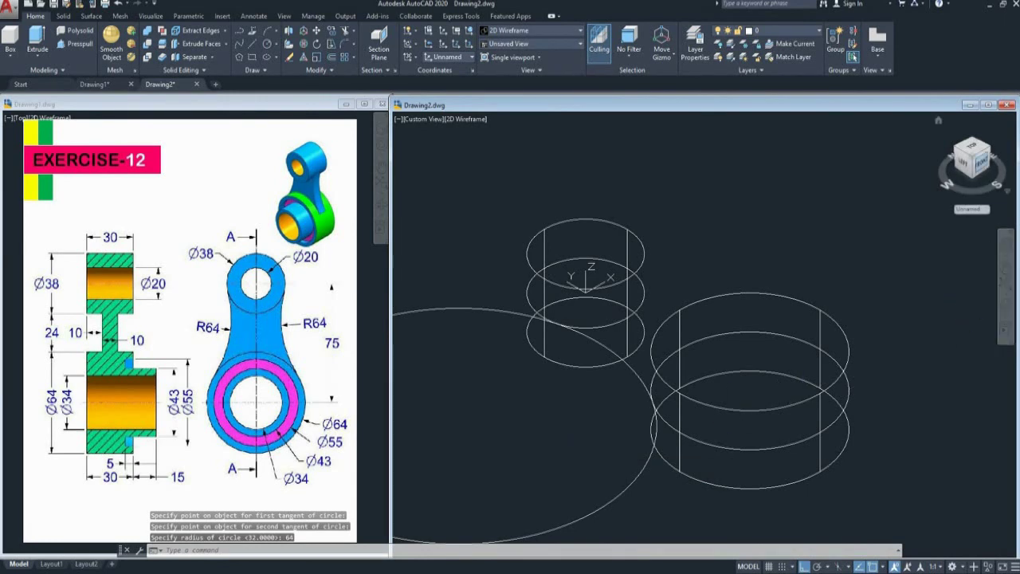
- In the top view, mirror the radius 64 circle about the line through both boss centres, keeping the source circle
{"action": "left_click", "coordinate": [970, 150]}
{"action": "scroll", "coordinate": [785, 275], "scroll_direction": "up", "scroll_amount": 3}
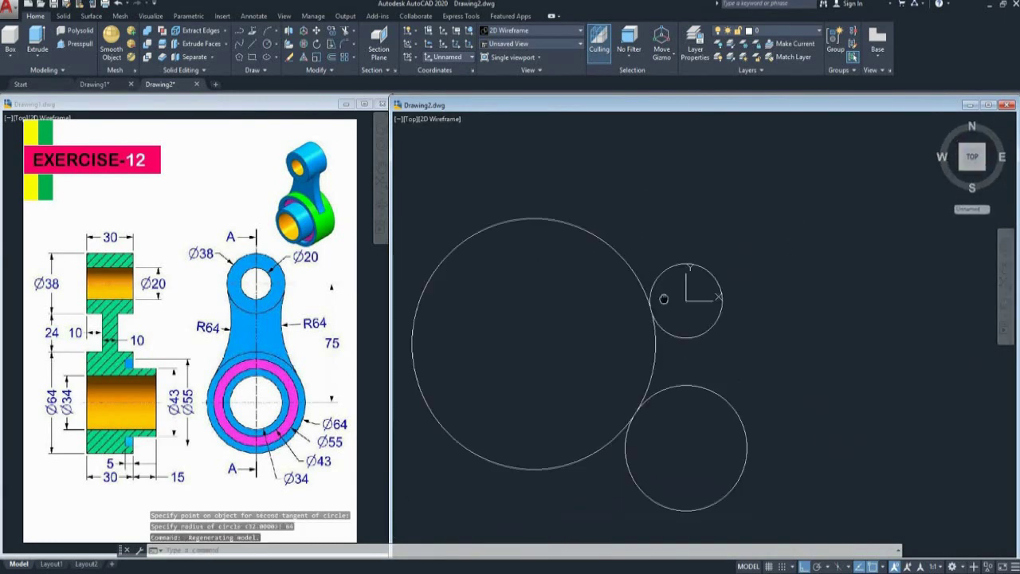
{"action": "key", "text": "Escape"}
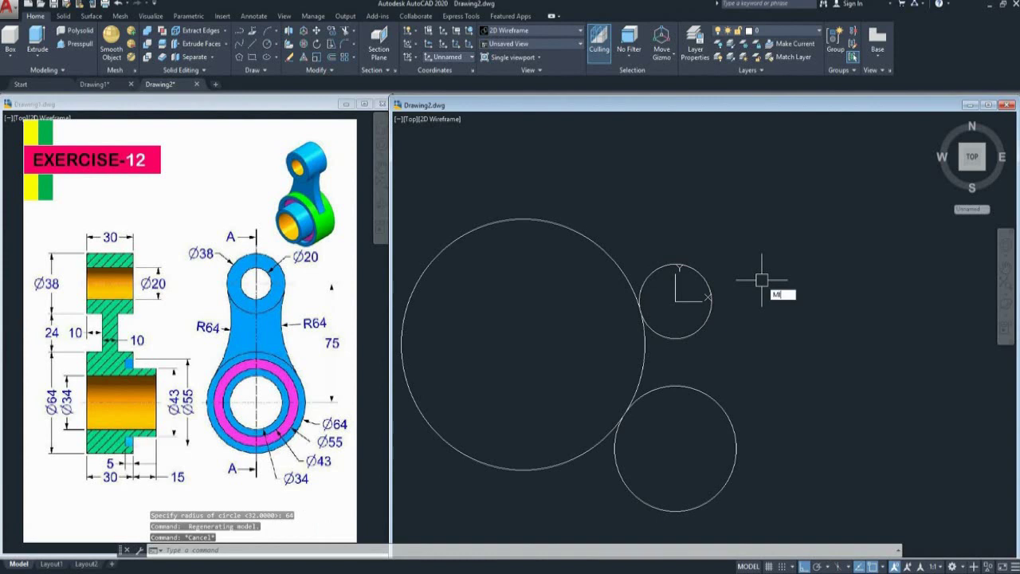
{"action": "key", "text": "Return"}
{"action": "left_click", "coordinate": [616, 266]}
{"action": "key", "text": "Return"}
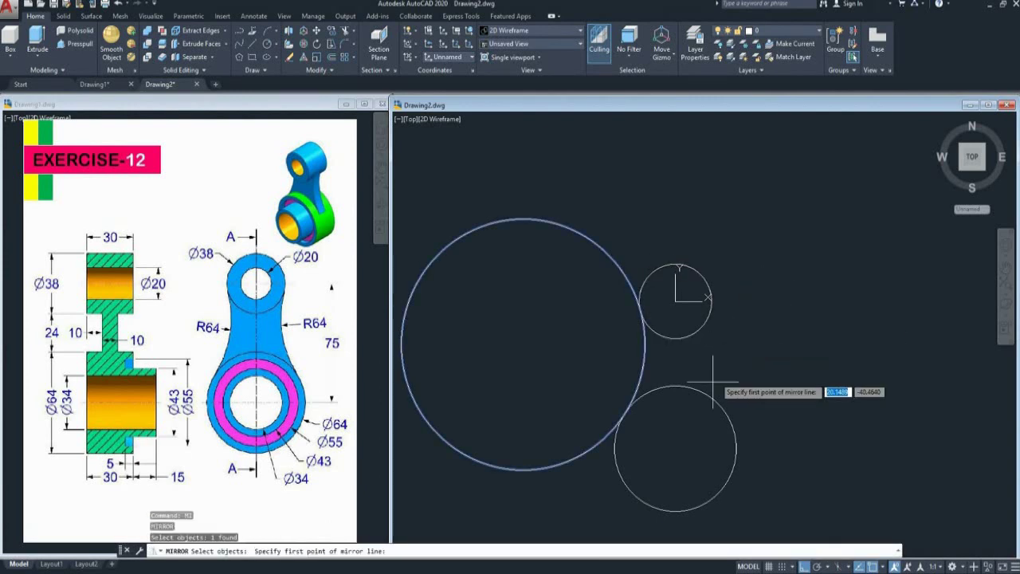
{"action": "left_click", "coordinate": [676, 394]}
{"action": "left_click", "coordinate": [675, 449]}
{"action": "key", "text": "Return"}
- Trim the outer parts of both radius 64 circles and the two mid-height boss circles down to the closed arm profile
{"action": "left_click", "coordinate": [939, 120]}
{"action": "middle_click_drag", "start_coordinate": [773, 309], "coordinate": [763, 331]}
{"action": "key", "text": "Escape"}
{"action": "type", "text": "TR"}
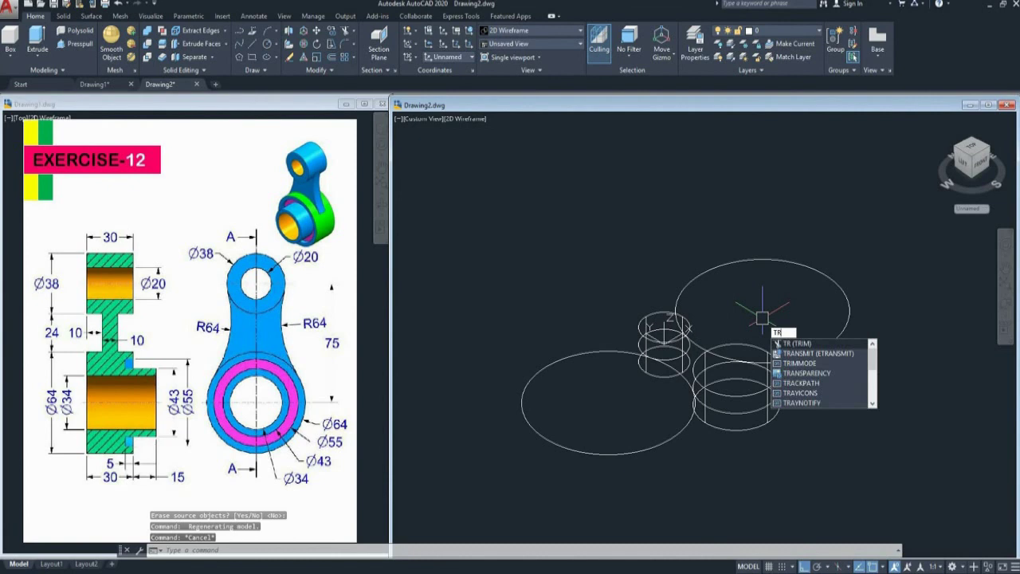
{"action": "key", "text": "Return"}
{"action": "key", "text": "Return"}
{"action": "left_click", "coordinate": [838, 289]}
{"action": "left_click", "coordinate": [649, 448]}
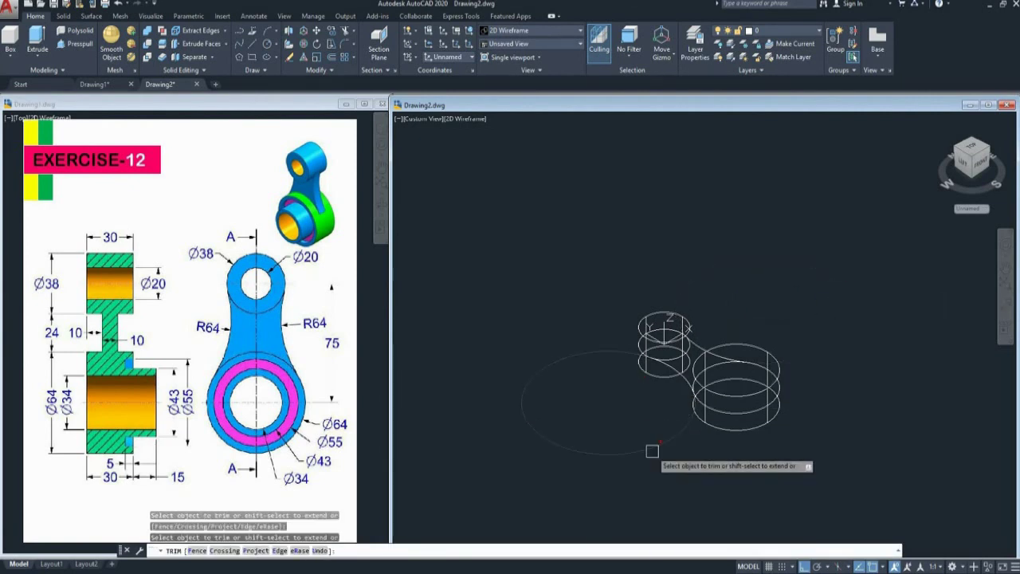
{"action": "scroll", "coordinate": [741, 412], "scroll_direction": "up", "scroll_amount": 4}
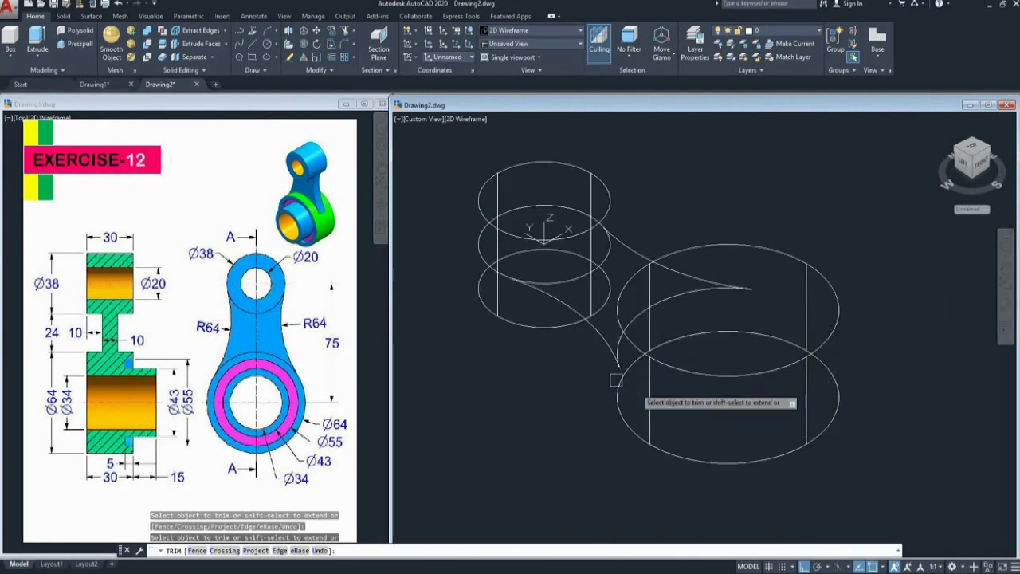
{"action": "left_click", "coordinate": [484, 260]}
{"action": "middle_click_drag", "start_coordinate": [539, 332], "coordinate": [568, 359]}
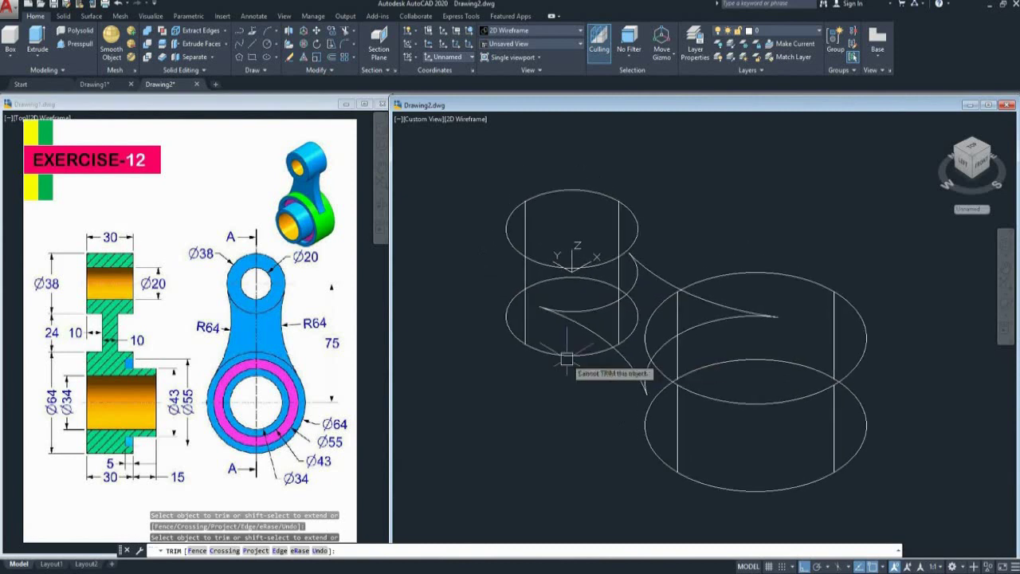
{"action": "key", "text": "Escape"}
- Create a region from the four arcs that bound the connecting arm between the bosses
{"action": "type", "text": "REG"}
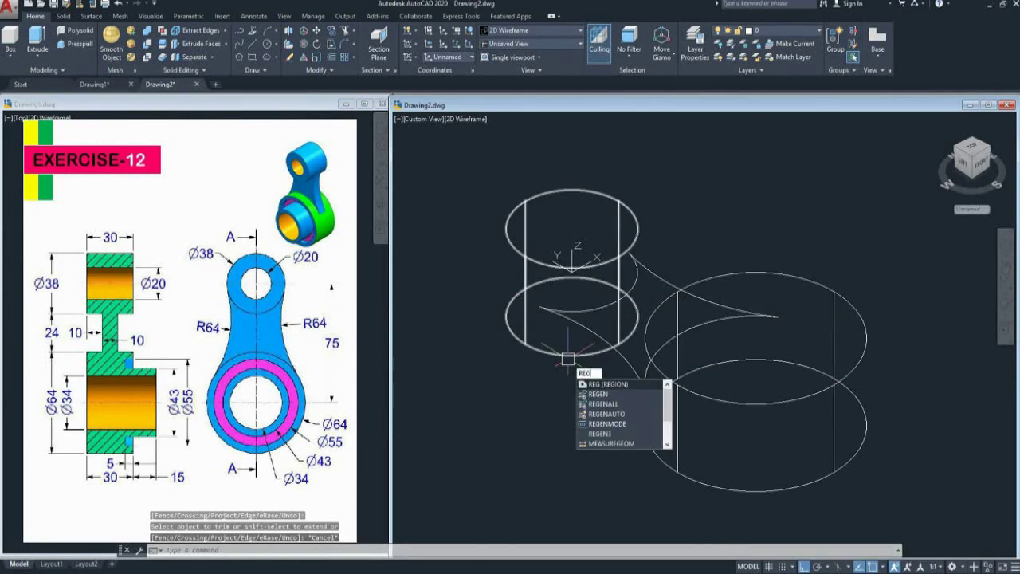
{"action": "key", "text": "Return"}
{"action": "left_click", "coordinate": [594, 311]}
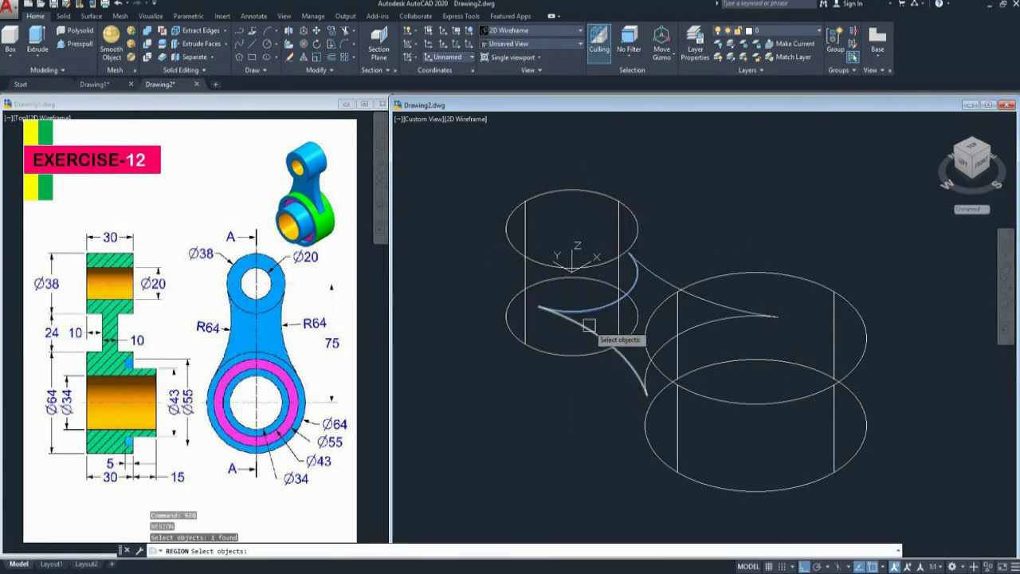
{"action": "left_click", "coordinate": [596, 335]}
{"action": "left_click", "coordinate": [678, 337]}
{"action": "left_click", "coordinate": [718, 298]}
{"action": "key", "text": "Return"}
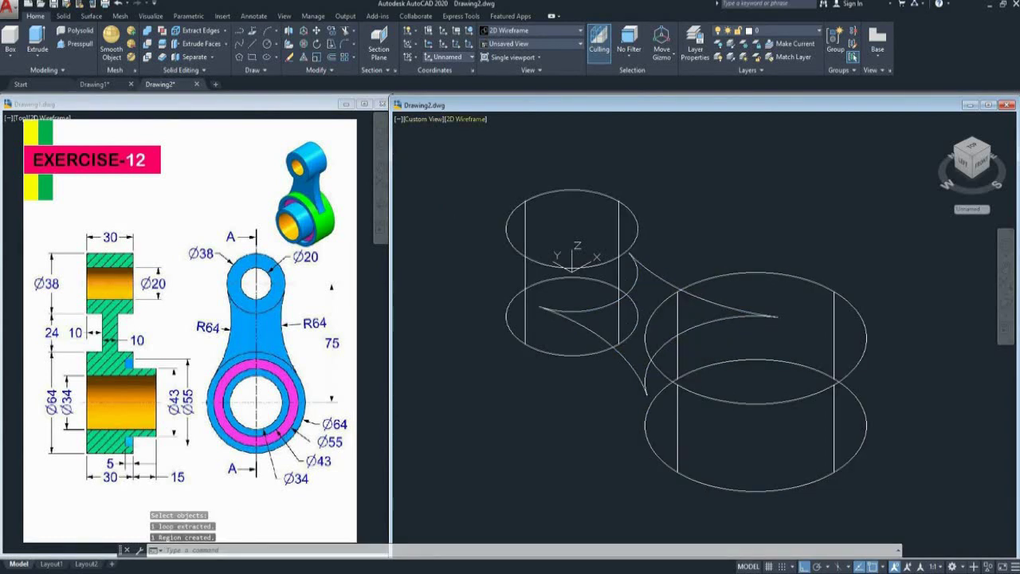
- Switch the model viewport to the Realistic visual style
{"action": "left_click", "coordinate": [455, 119]}
{"action": "left_click", "coordinate": [482, 183]}
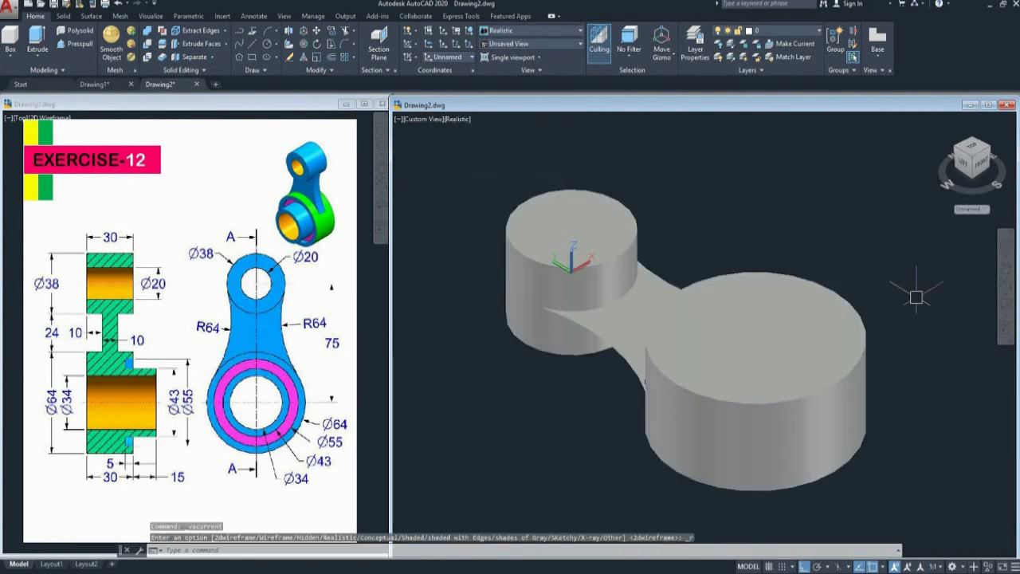
{"action": "left_click", "coordinate": [623, 301]}
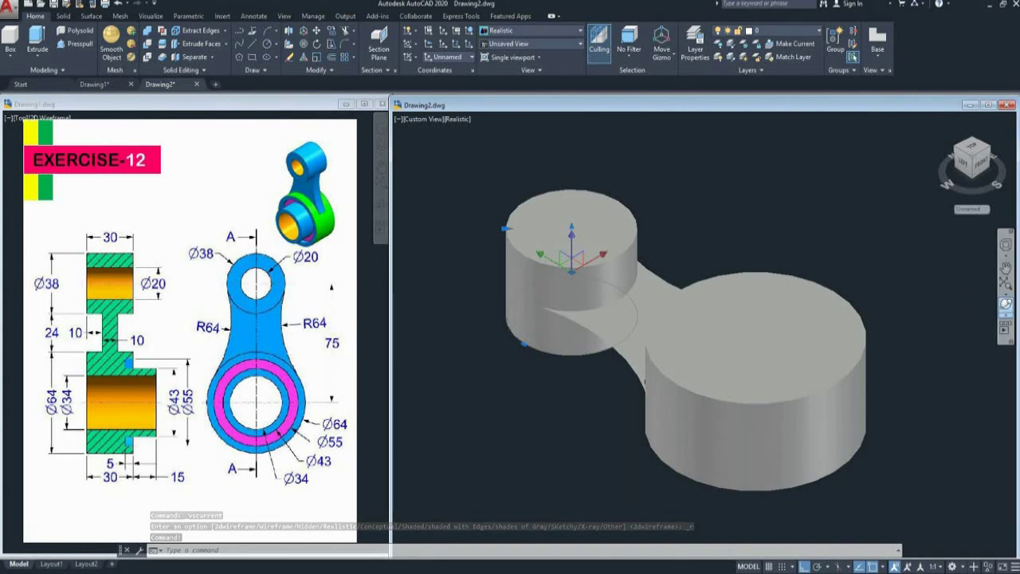
{"action": "key", "text": "Escape"}
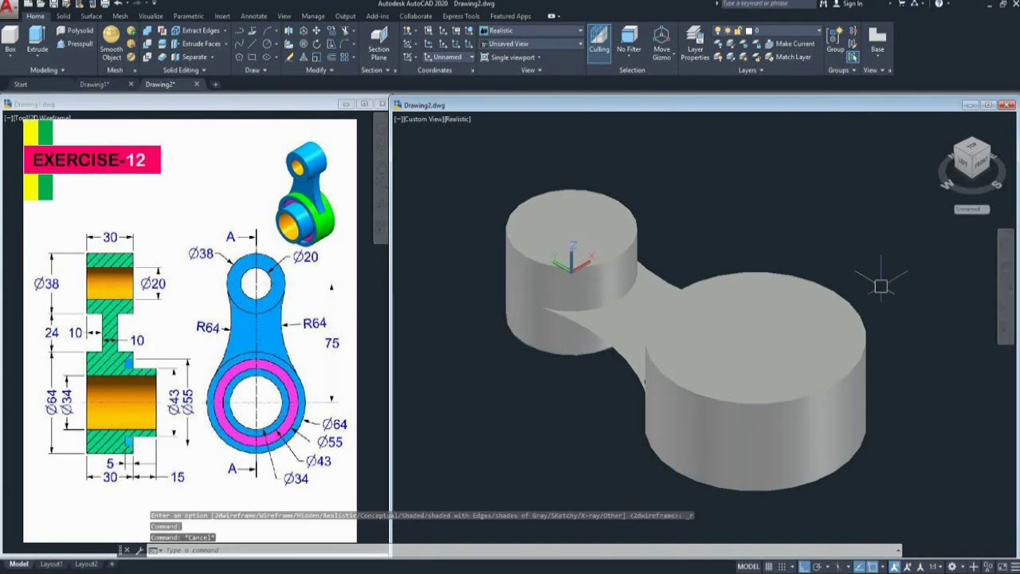
- Extrude the arm region between the two bosses to a height of 5
{"action": "key", "text": "Return"}
{"action": "left_click_drag", "start_coordinate": [769, 307], "coordinate": [757, 223]}
{"action": "left_click_drag", "start_coordinate": [663, 327], "coordinate": [662, 399]}
{"action": "left_click_drag", "start_coordinate": [655, 359], "coordinate": [665, 332]}
{"action": "key", "text": "Escape"}
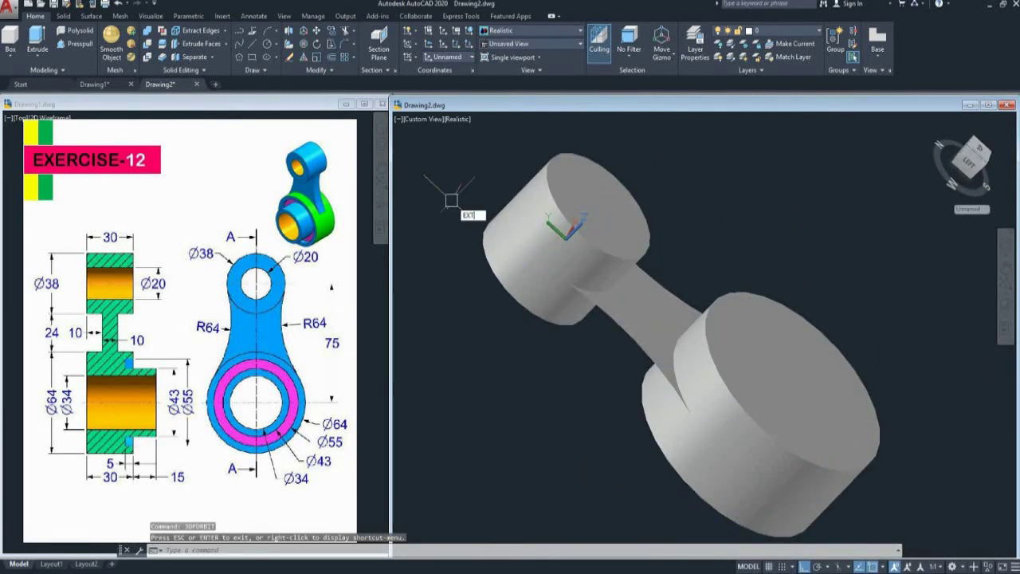
{"action": "key", "text": "Return"}
{"action": "left_click", "coordinate": [662, 318]}
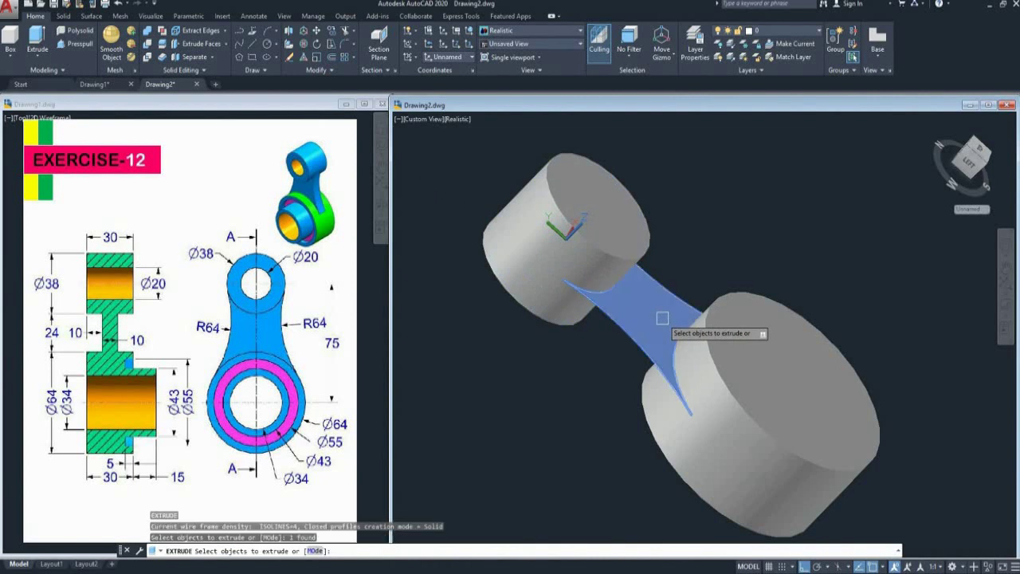
{"action": "key", "text": "Return"}
{"action": "type", "text": "5"}
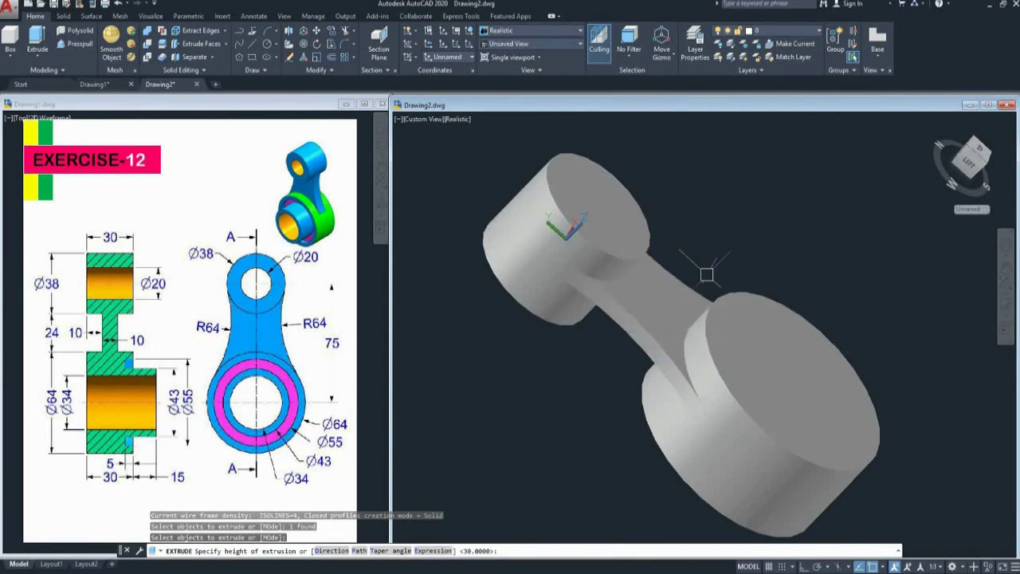
{"action": "key", "text": "Return"}
- Presspull the opposite face of the connecting arm outward by 5
{"action": "type", "text": "3DFORBIT"}
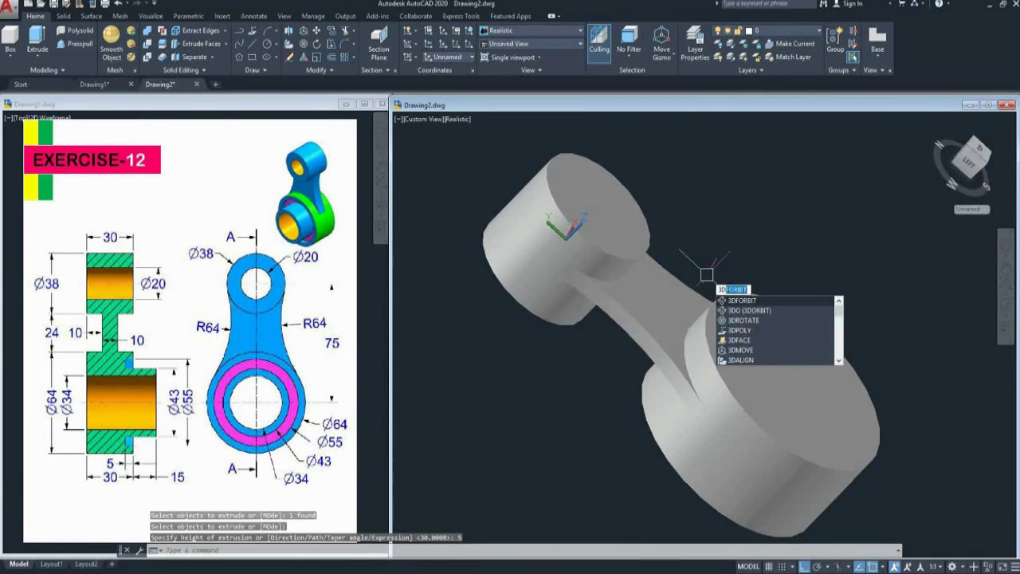
{"action": "key", "text": "Return"}
{"action": "left_click_drag", "start_coordinate": [707, 274], "coordinate": [610, 273]}
{"action": "left_click_drag", "start_coordinate": [693, 307], "coordinate": [685, 259]}
{"action": "left_click_drag", "start_coordinate": [610, 273], "coordinate": [568, 381]}
{"action": "key", "text": "Escape"}
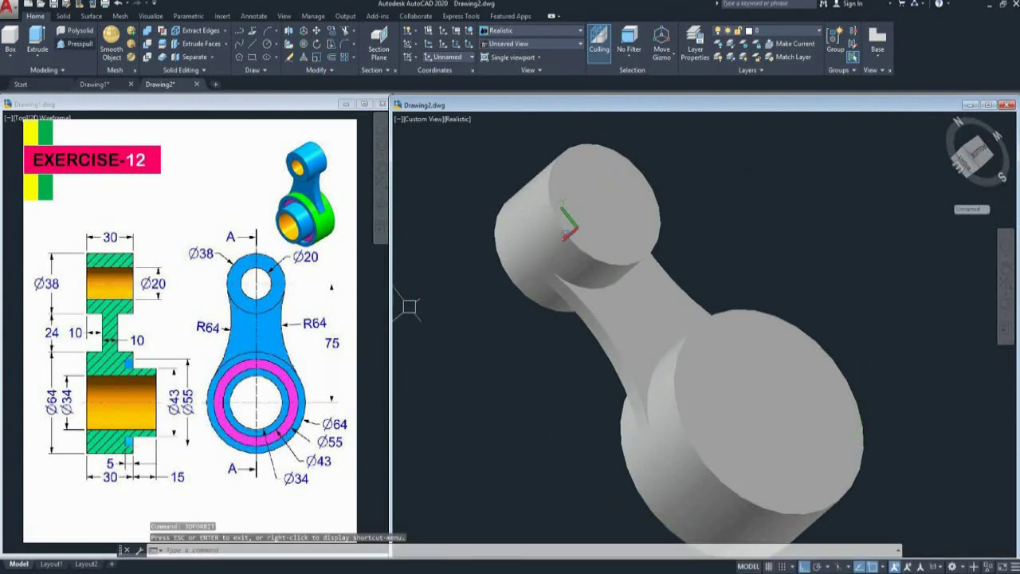
{"action": "left_click", "coordinate": [77, 44]}
{"action": "left_click", "coordinate": [628, 305]}
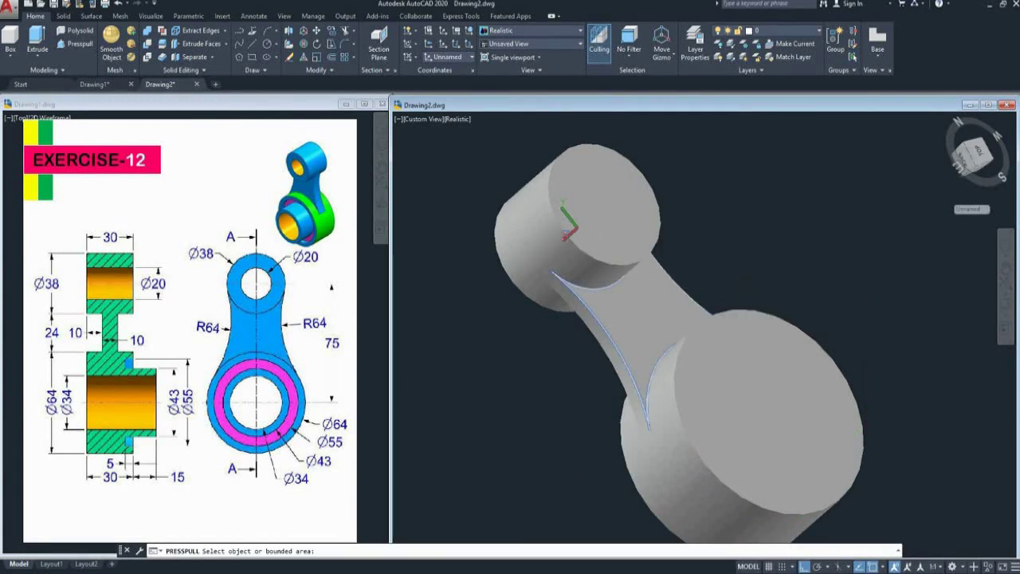
{"action": "key", "text": "Return"}
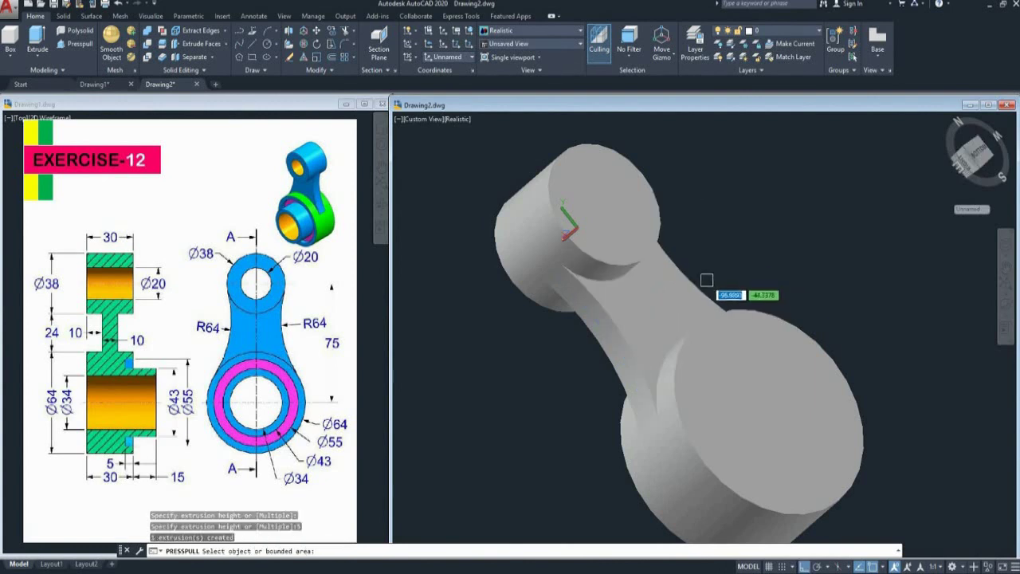
{"action": "middle_click_drag", "start_coordinate": [708, 280], "coordinate": [723, 311]}
{"action": "key", "text": "Escape"}
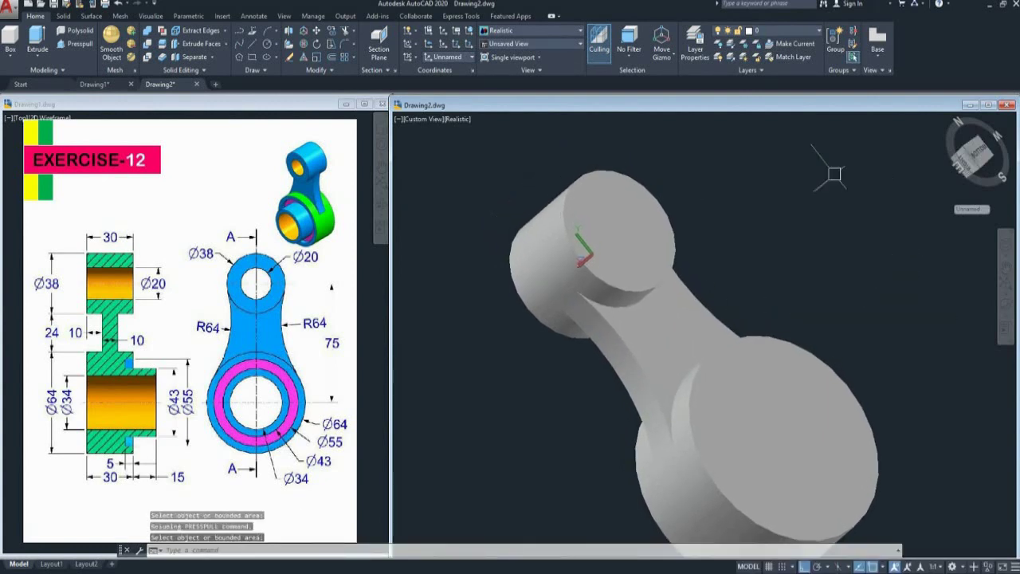
- Set the model viewport to the SW Isometric view
{"action": "left_click", "coordinate": [424, 119]}
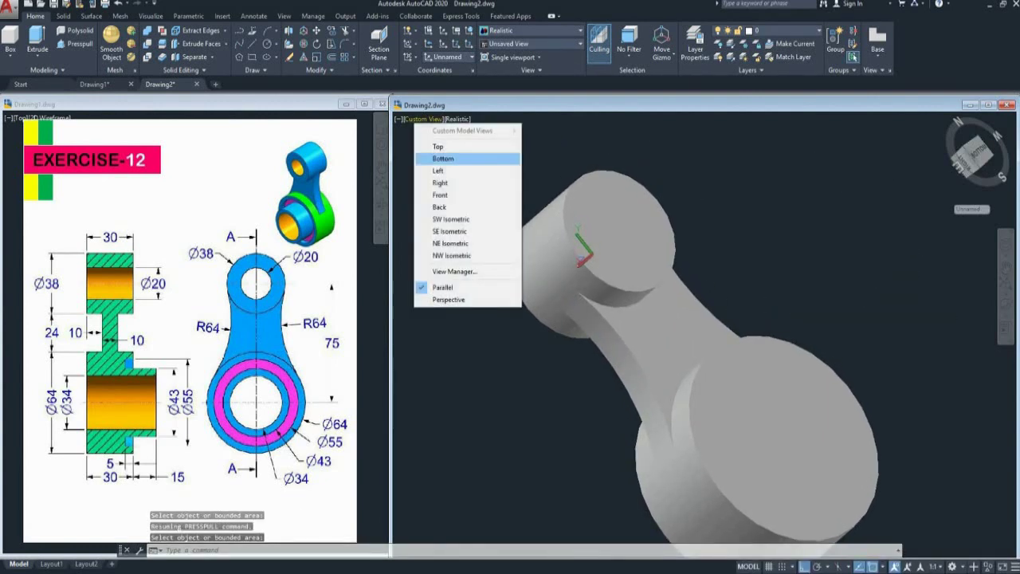
{"action": "left_click", "coordinate": [450, 219]}
{"action": "left_click", "coordinate": [633, 287]}
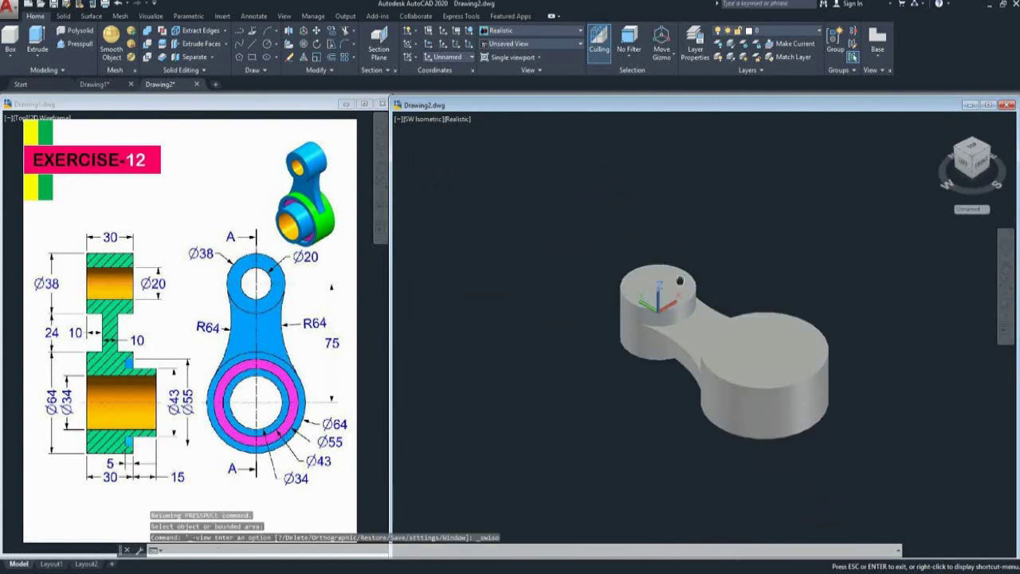
{"action": "scroll", "coordinate": [629, 285], "scroll_direction": "up", "scroll_amount": 2}
{"action": "key", "text": "Escape"}
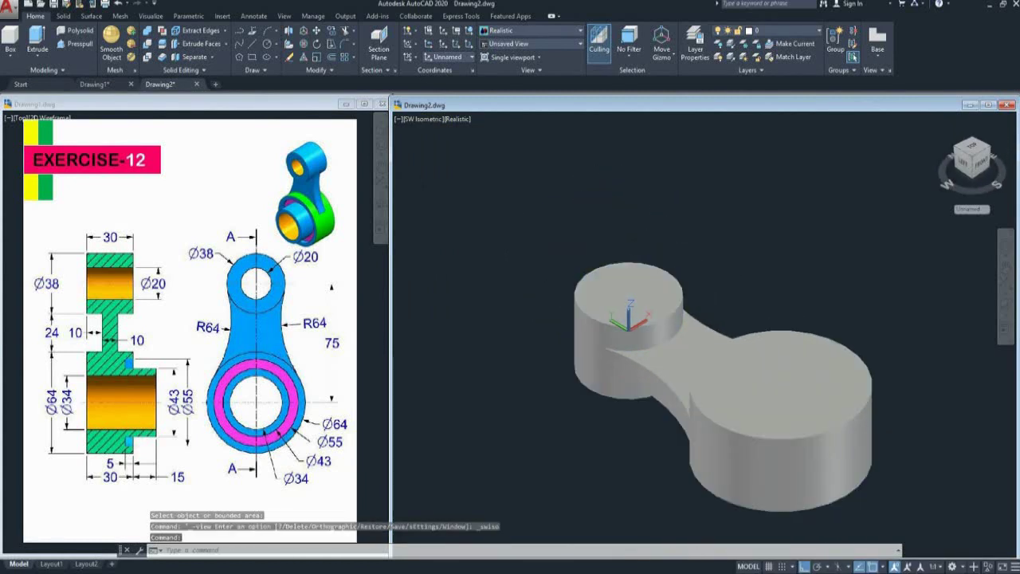
- Draw a circle of diameter 20 centred on the upper face of the smaller boss
{"action": "key", "text": "Return"}
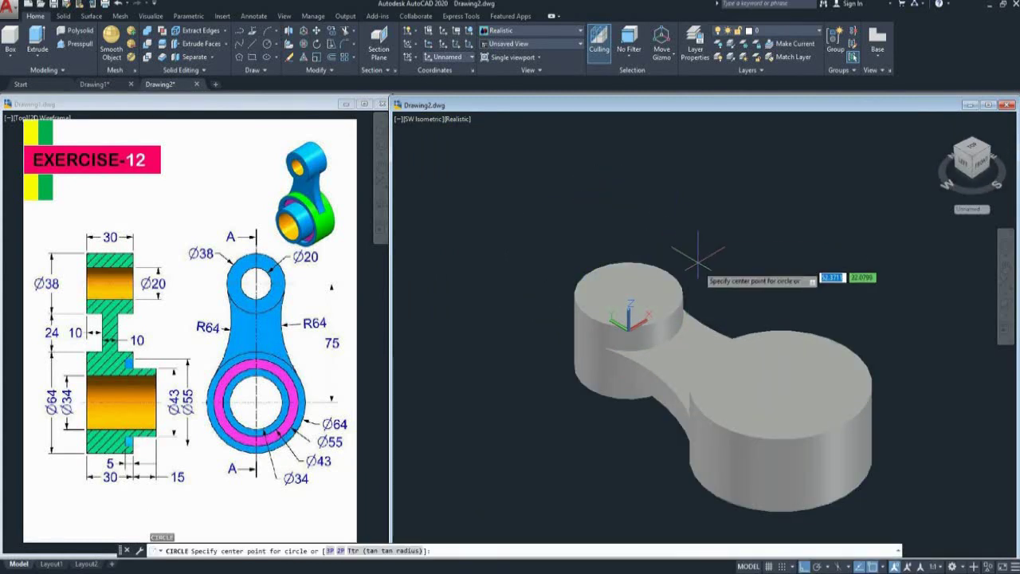
{"action": "left_click", "coordinate": [629, 292]}
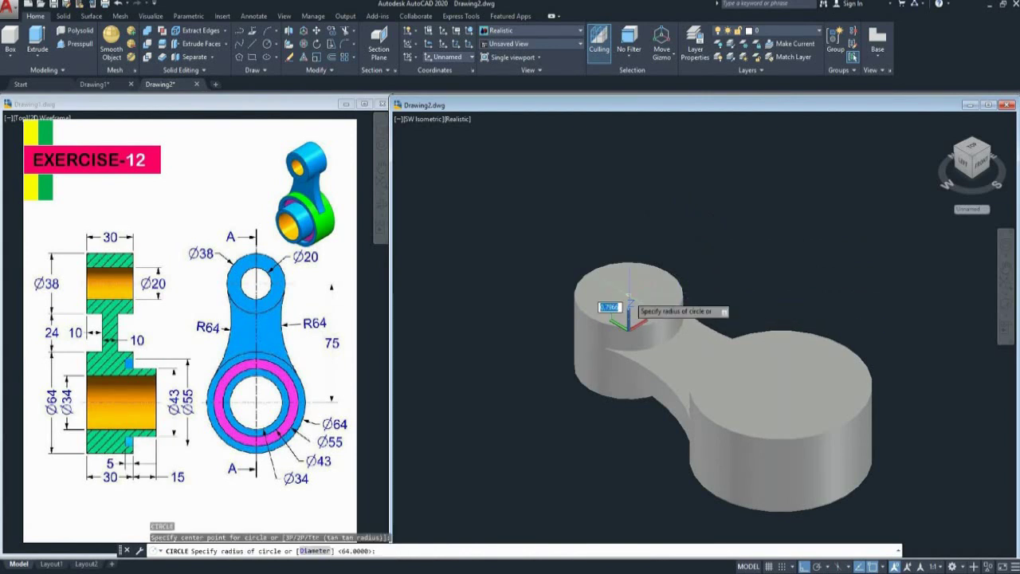
{"action": "type", "text": "d"}
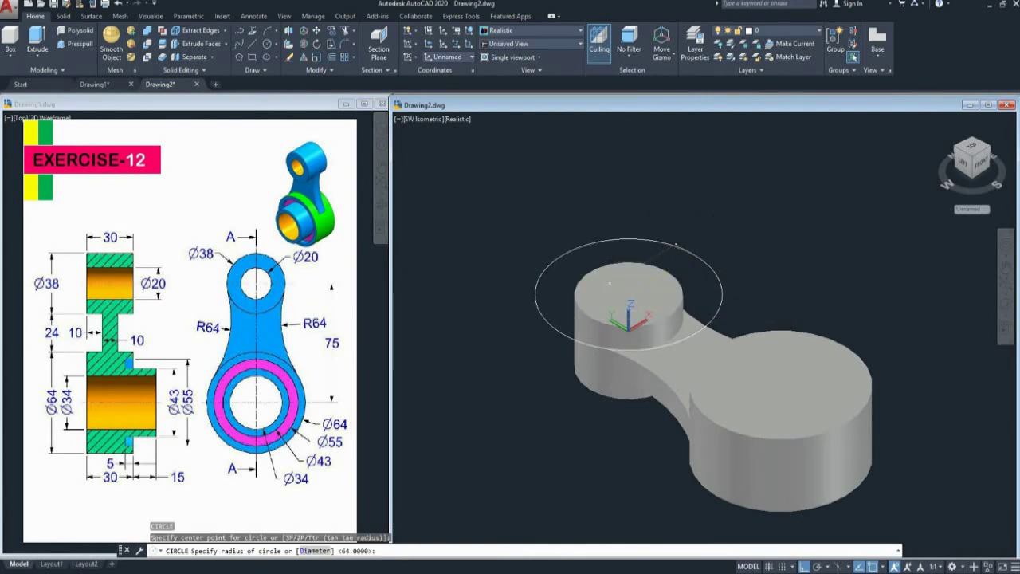
{"action": "key", "text": "Return"}
{"action": "type", "text": "20"}
{"action": "key", "text": "Return"}
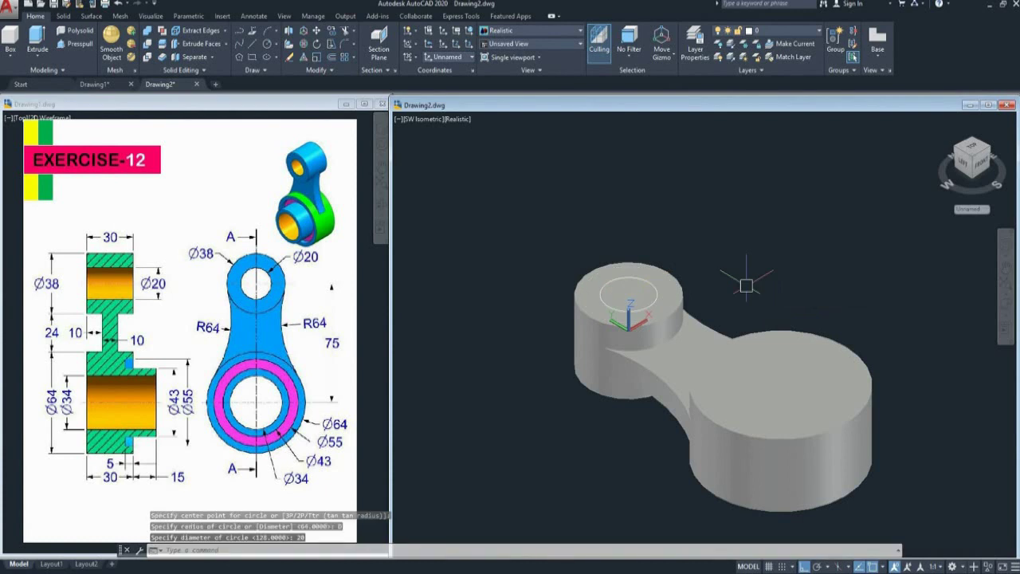
- Draw a circle of diameter 34 centred on the upper face of the larger boss
{"action": "right_click", "coordinate": [746, 285]}
{"action": "left_click", "coordinate": [769, 302]}
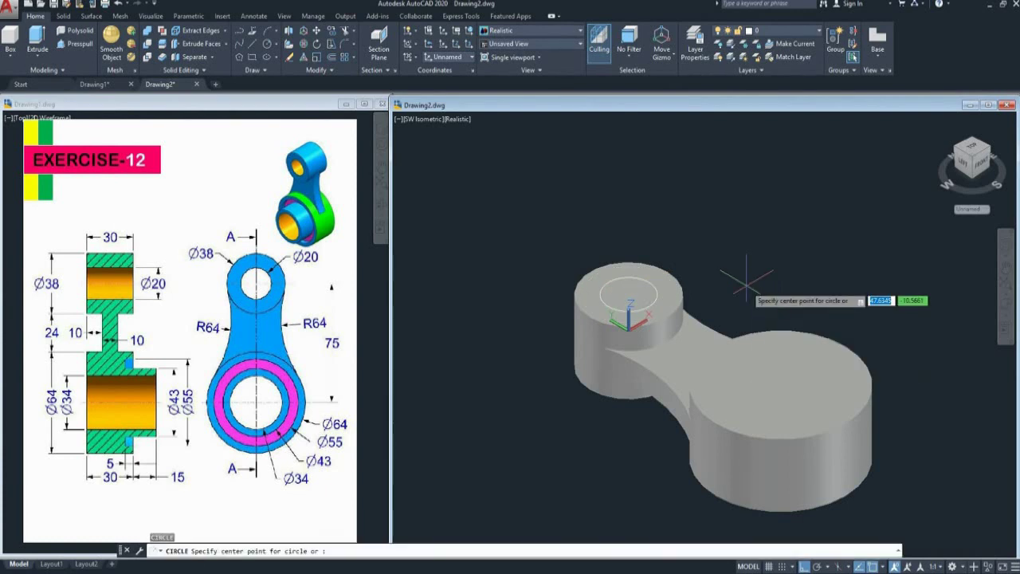
{"action": "left_click", "coordinate": [780, 385]}
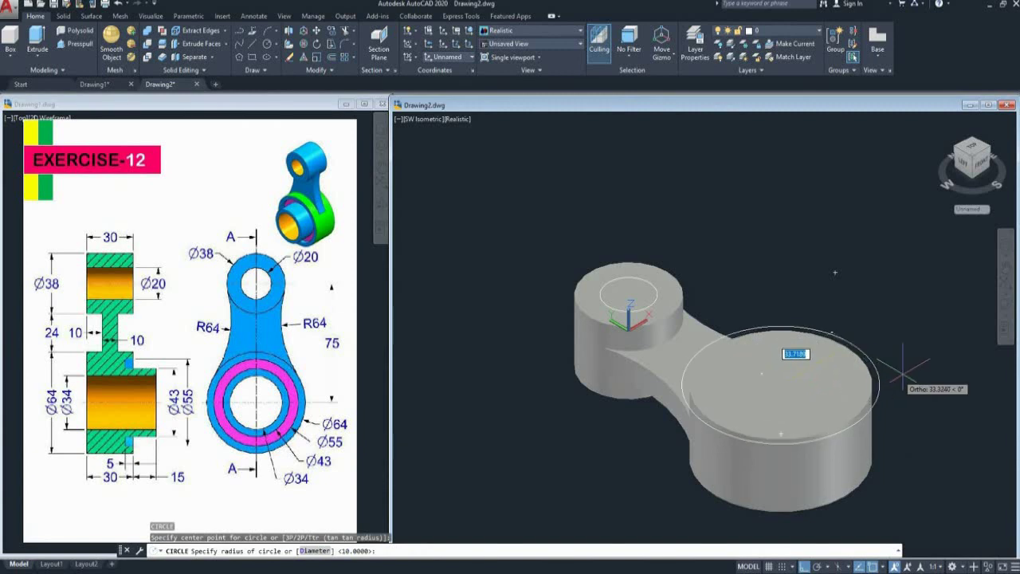
{"action": "type", "text": "D"}
{"action": "key", "text": "Return"}
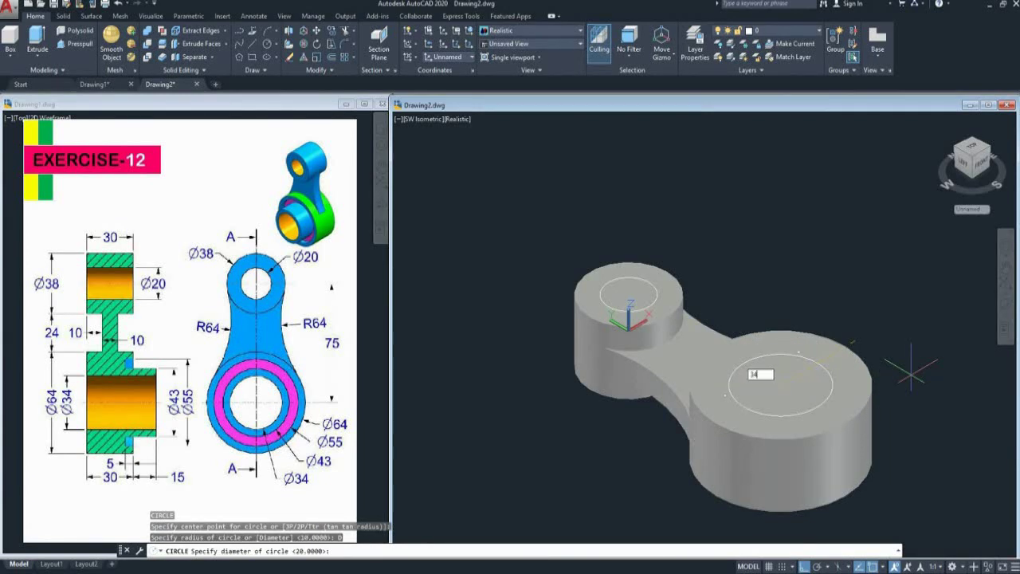
{"action": "key", "text": "Return"}
{"action": "middle_click_drag", "start_coordinate": [878, 326], "coordinate": [860, 310]}
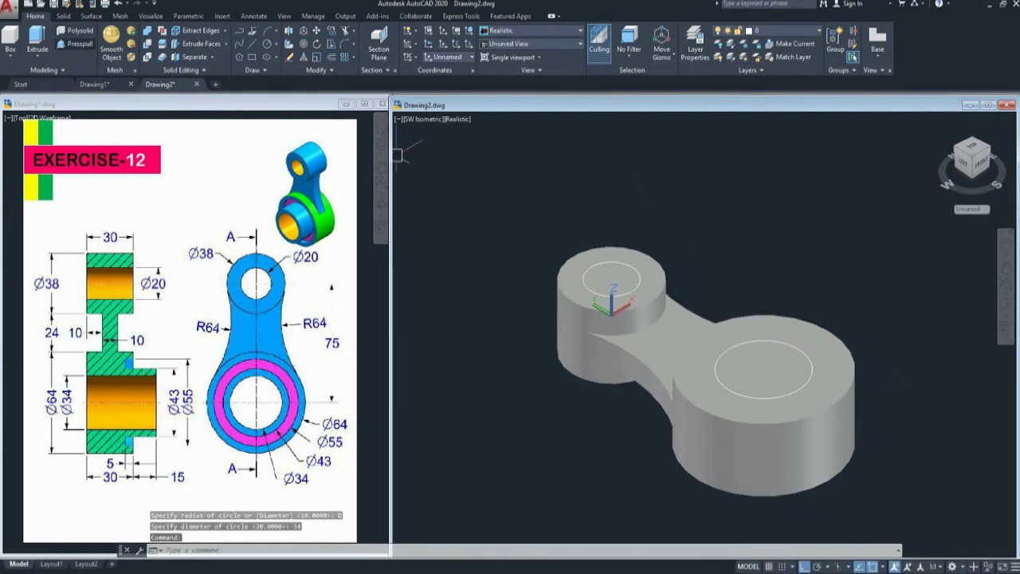
- Presspull the circular areas on both bosses down through the bodies to cut two through holes
{"action": "key", "text": "ctrl+shift+e"}
{"action": "left_click", "coordinate": [611, 279]}
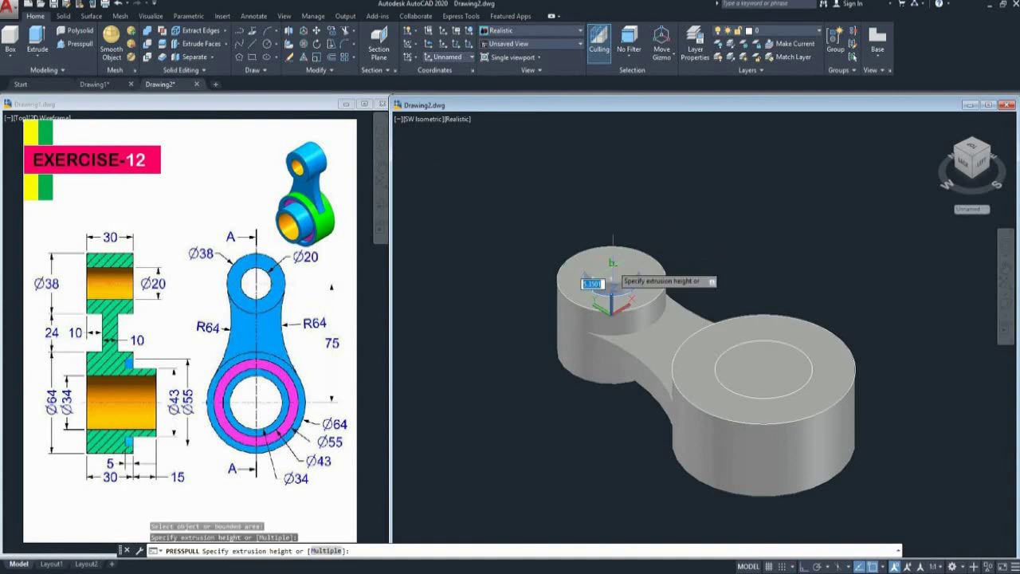
{"action": "left_click", "coordinate": [586, 466]}
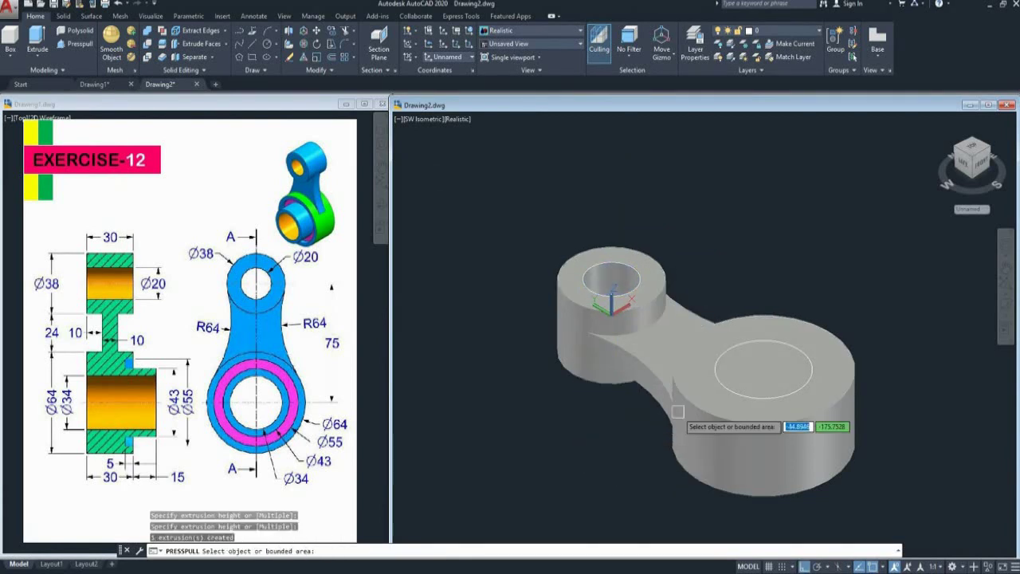
{"action": "left_click", "coordinate": [746, 366]}
{"action": "middle_click_drag", "start_coordinate": [770, 478], "coordinate": [739, 378]}
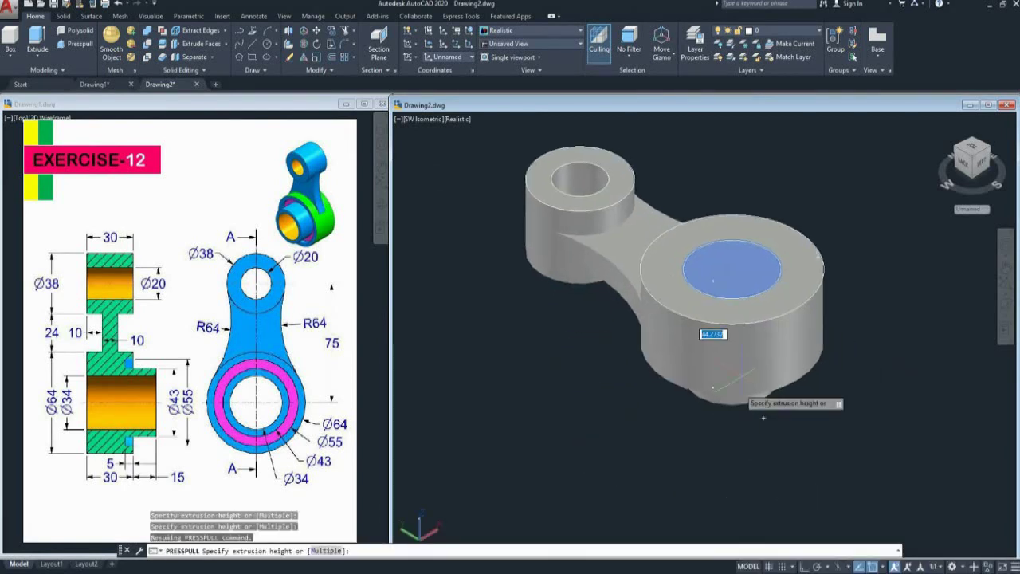
{"action": "left_click", "coordinate": [800, 423]}
{"action": "middle_click_drag", "start_coordinate": [800, 423], "coordinate": [848, 411]}
{"action": "key", "text": "Return"}
- Draw a circle of diameter 55 on the larger boss's upper face, concentric with its hole
{"action": "type", "text": "c"}
{"action": "key", "text": "Return"}
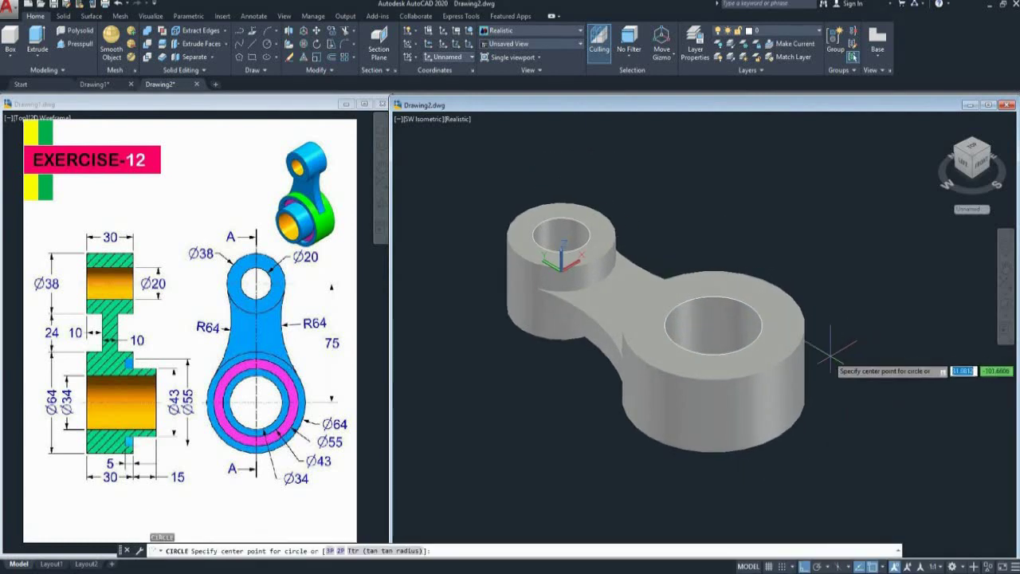
{"action": "left_click", "coordinate": [713, 325]}
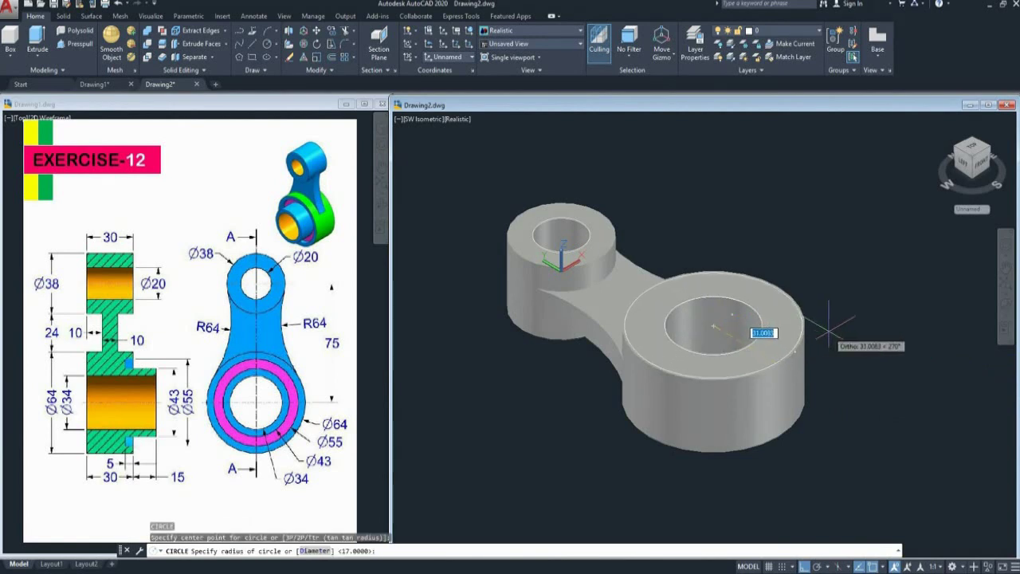
{"action": "type", "text": "d"}
{"action": "key", "text": "Return"}
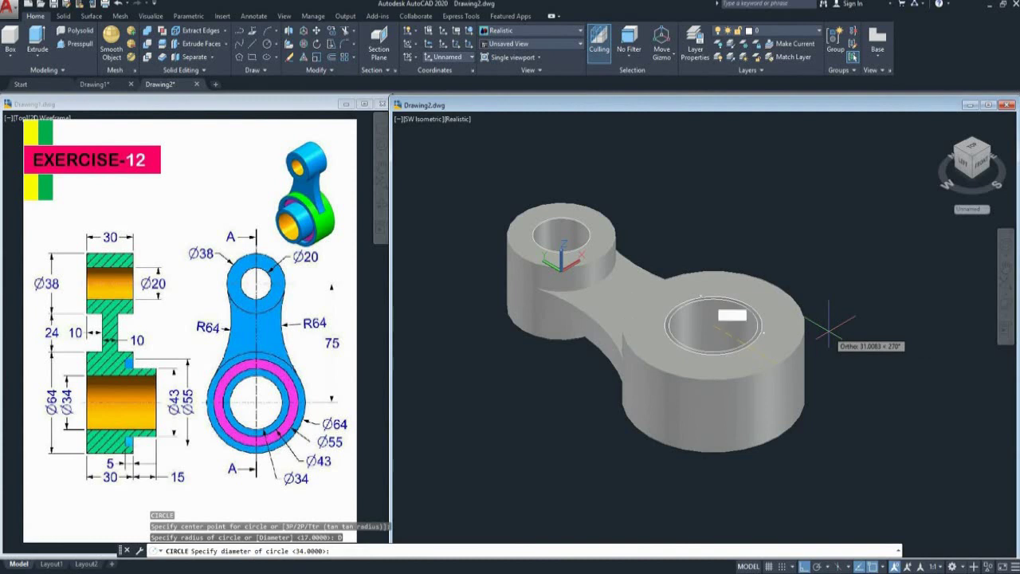
{"action": "key", "text": "Return"}
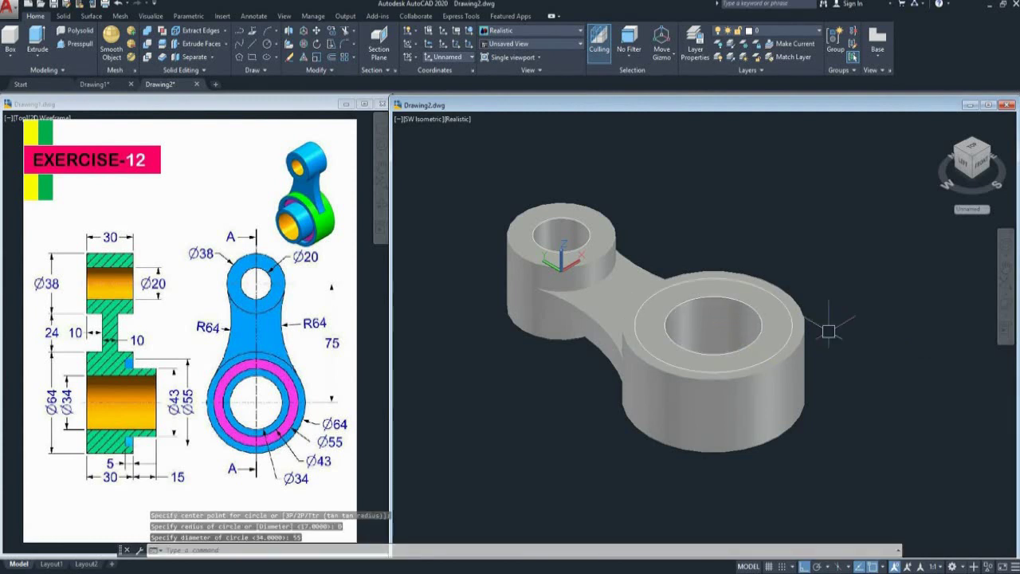
{"action": "middle_click_drag", "start_coordinate": [828, 331], "coordinate": [846, 341]}
- Draw a circle of diameter 43 on the larger boss's upper face, concentric with its hole
{"action": "left_click", "coordinate": [374, 407]}
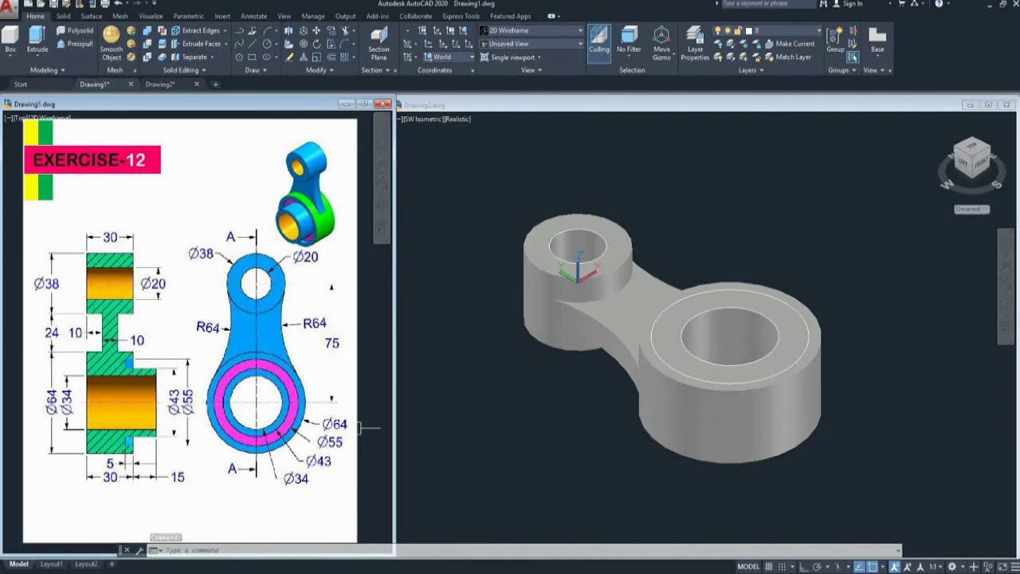
{"action": "left_click", "coordinate": [843, 289]}
{"action": "middle_click_drag", "start_coordinate": [843, 289], "coordinate": [799, 299]}
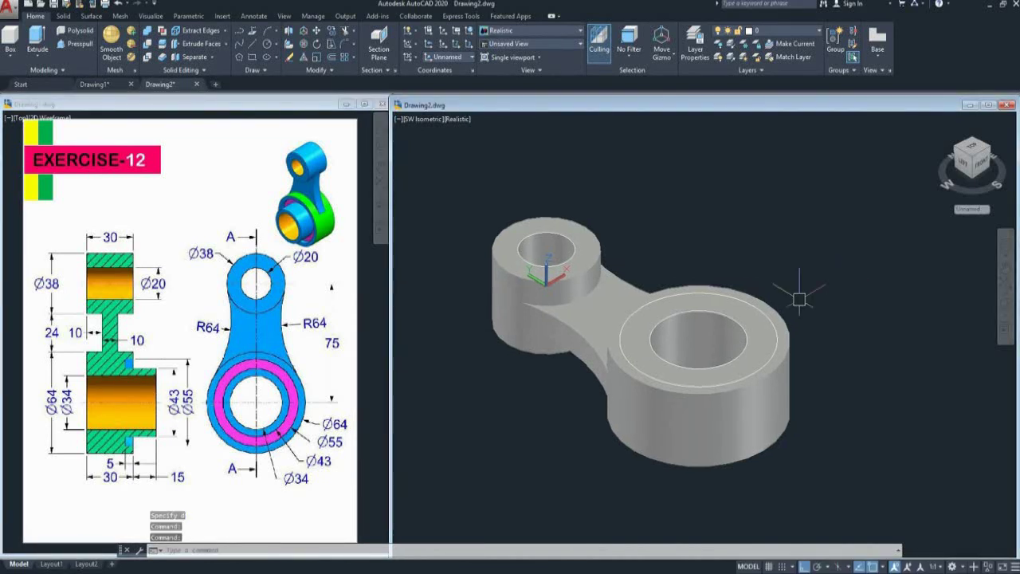
{"action": "type", "text": "c"}
{"action": "key", "text": "Return"}
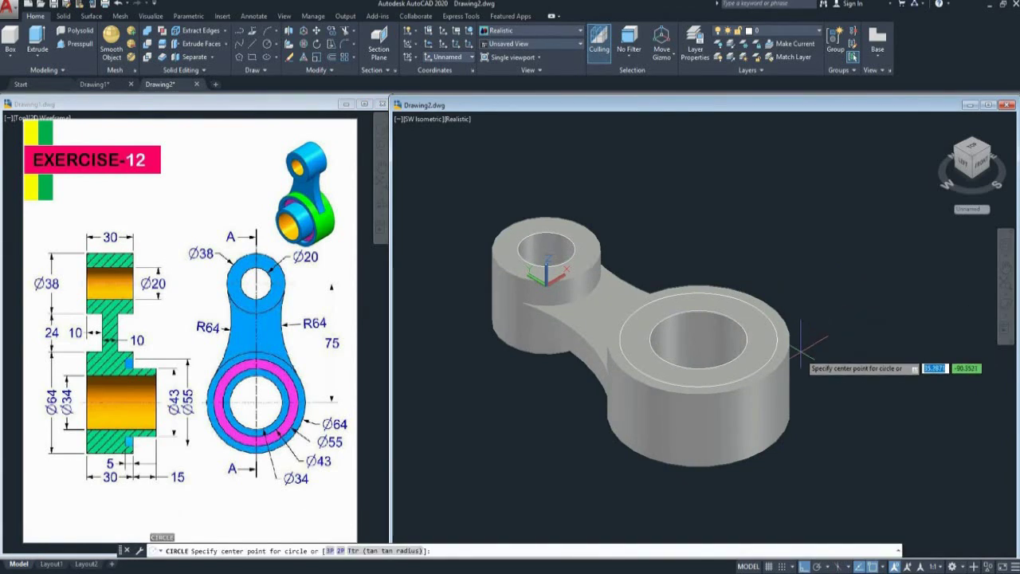
{"action": "left_click", "coordinate": [698, 338]}
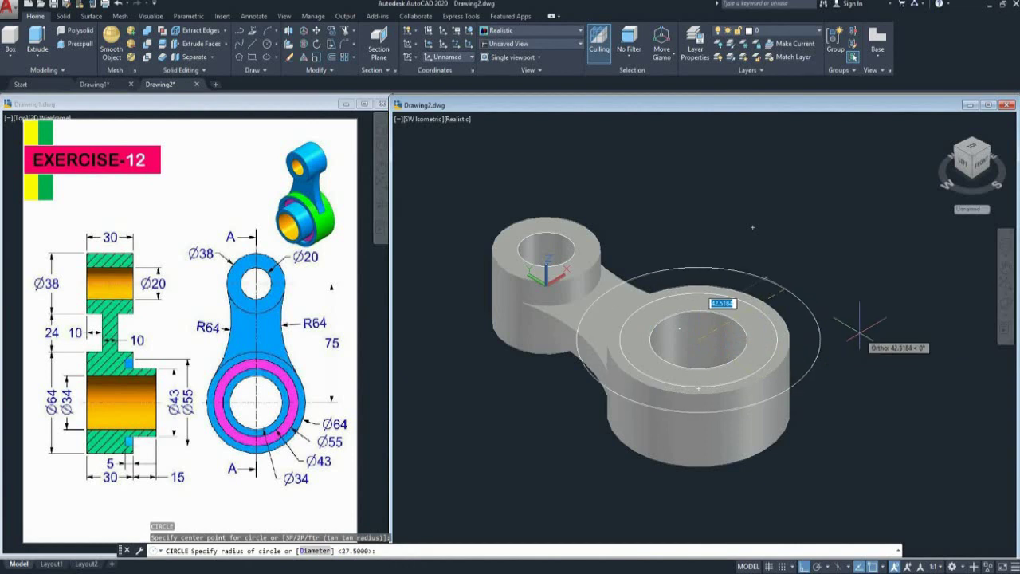
{"action": "type", "text": "d"}
{"action": "key", "text": "Return"}
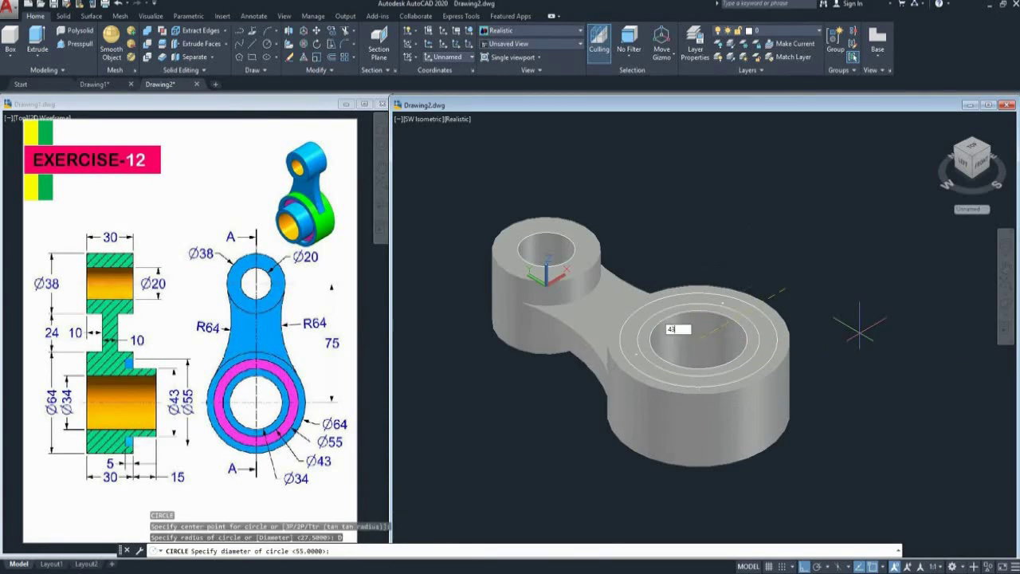
{"action": "key", "text": "Return"}
{"action": "middle_click_drag", "start_coordinate": [859, 333], "coordinate": [875, 337]}
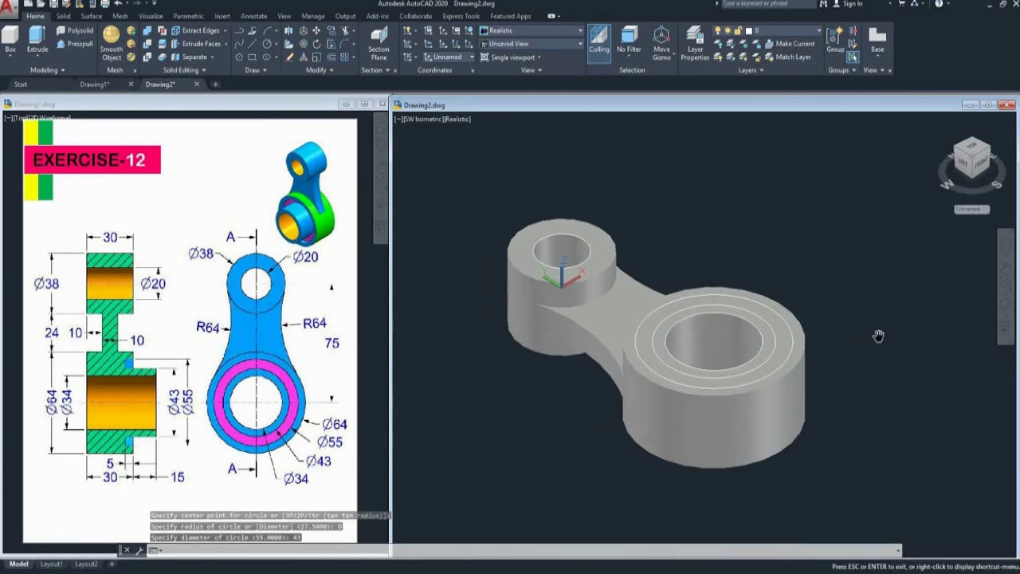
- Presspull the ring between the diameter 43 and 55 circles 5 into the larger boss to cut a groove
{"action": "left_click", "coordinate": [76, 44]}
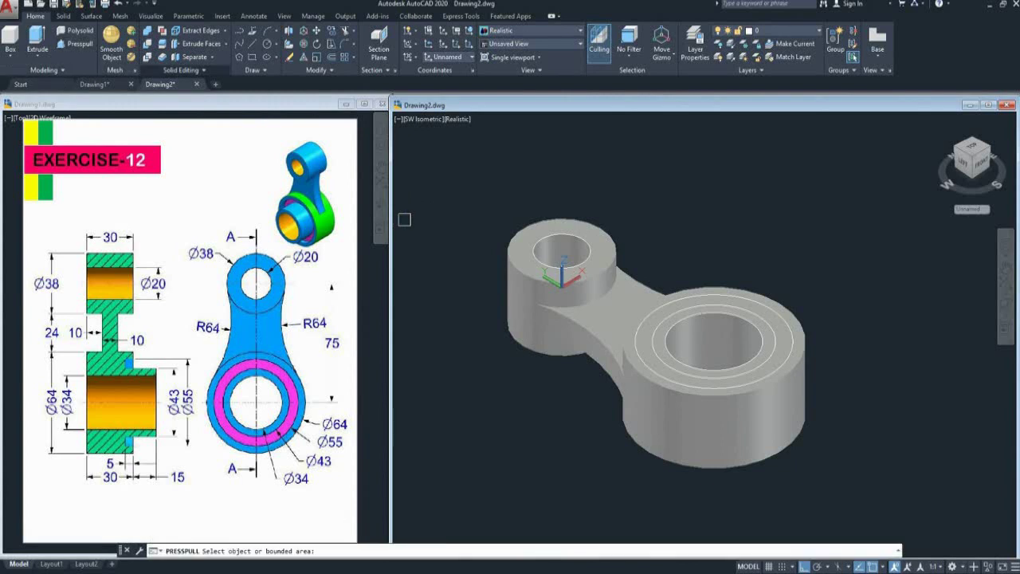
{"action": "scroll", "coordinate": [852, 305], "scroll_direction": "up", "scroll_amount": 2}
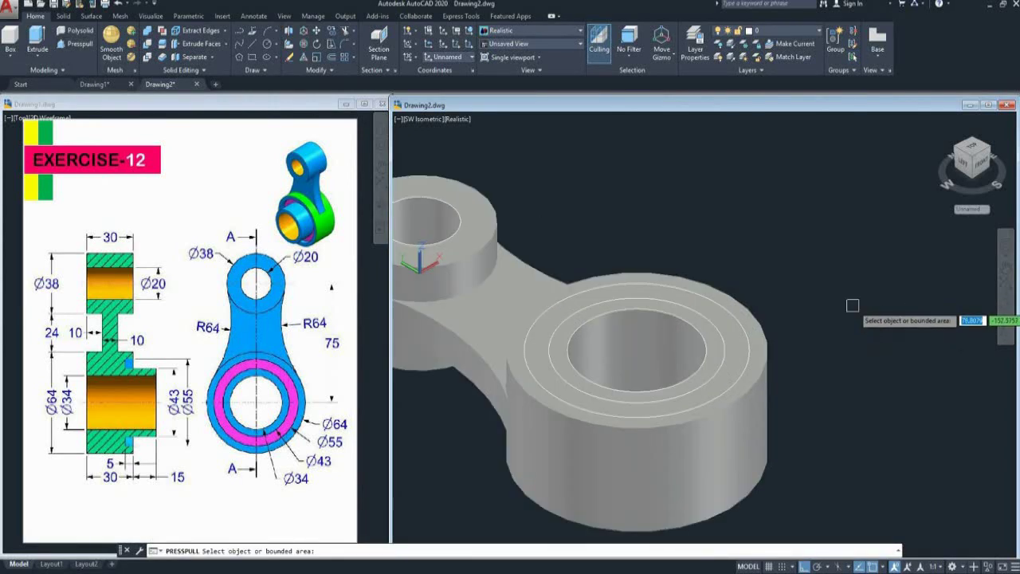
{"action": "left_click", "coordinate": [740, 347]}
{"action": "scroll", "coordinate": [647, 355], "scroll_direction": "down", "scroll_amount": 4}
{"action": "middle_click_drag", "start_coordinate": [742, 348], "coordinate": [754, 306]}
{"action": "scroll", "coordinate": [754, 306], "scroll_direction": "up", "scroll_amount": 1}
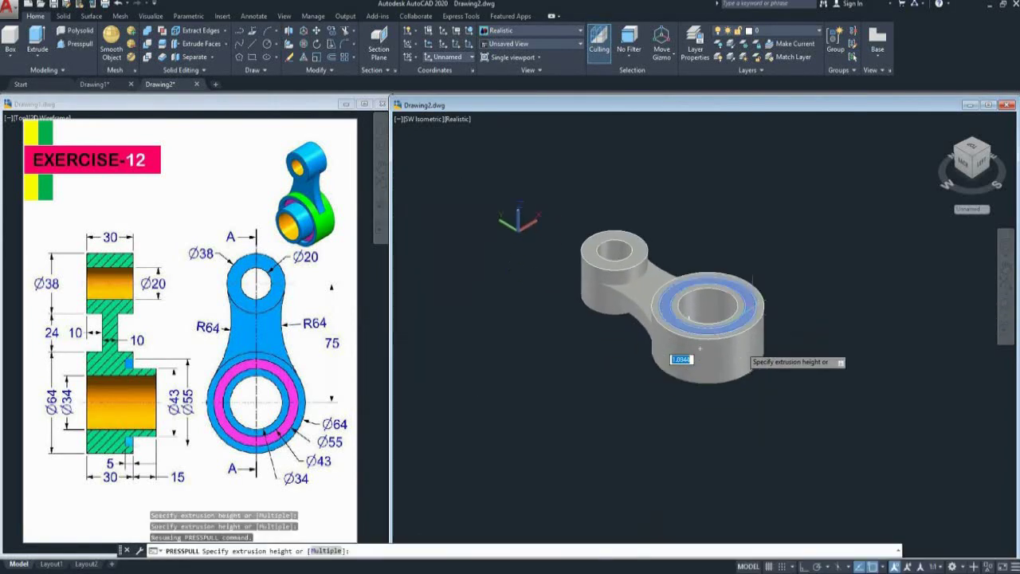
{"action": "type", "text": "5"}
{"action": "key", "text": "Return"}
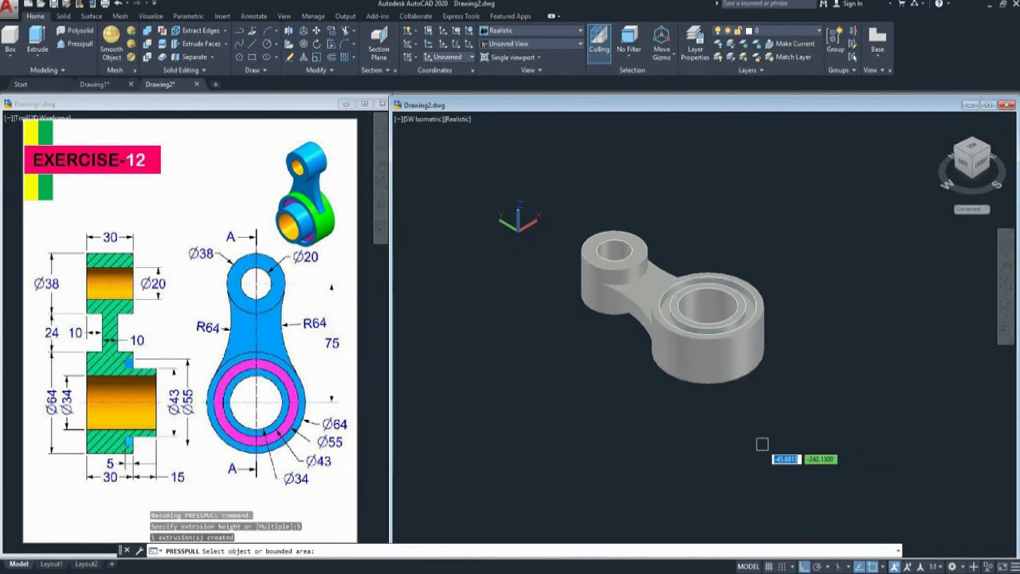
{"action": "middle_click_drag", "start_coordinate": [762, 444], "coordinate": [781, 443]}
{"action": "key", "text": "Return"}
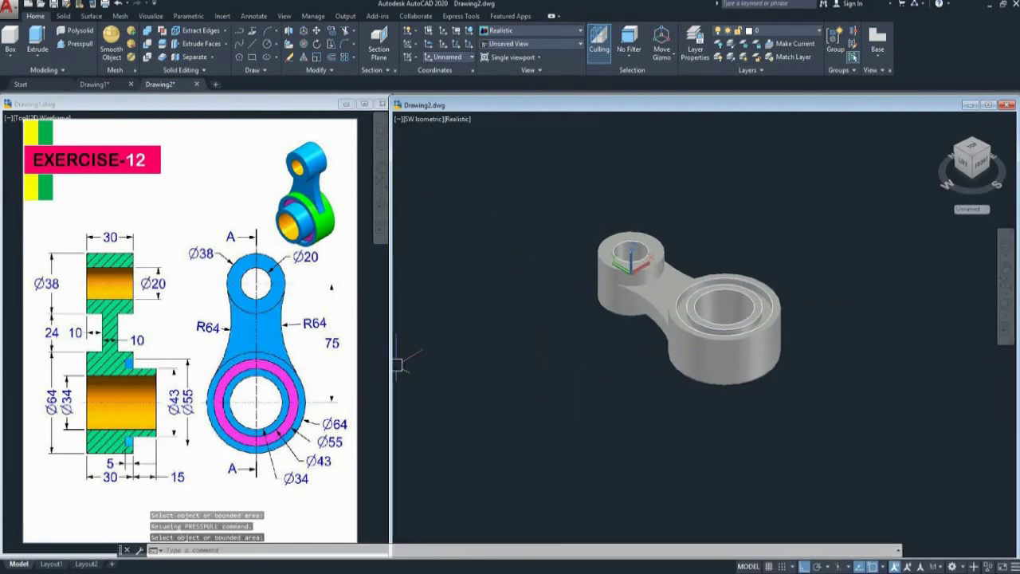
- Presspull the inner ring face around the larger boss's hole upward by 15 to form a collar
{"action": "key", "text": "Return"}
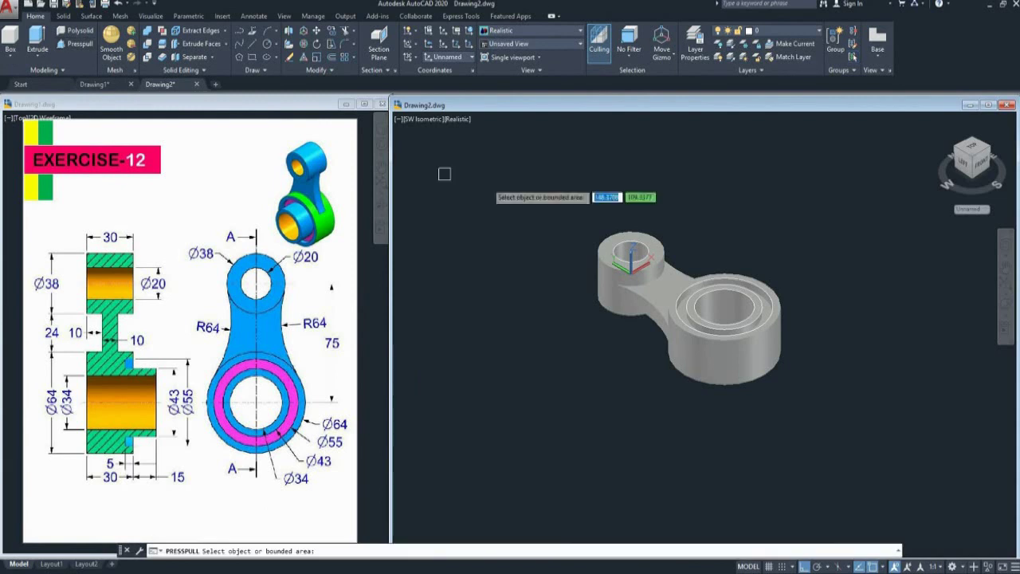
{"action": "scroll", "coordinate": [740, 271], "scroll_direction": "up", "scroll_amount": 1}
{"action": "scroll", "coordinate": [740, 275], "scroll_direction": "up", "scroll_amount": 1}
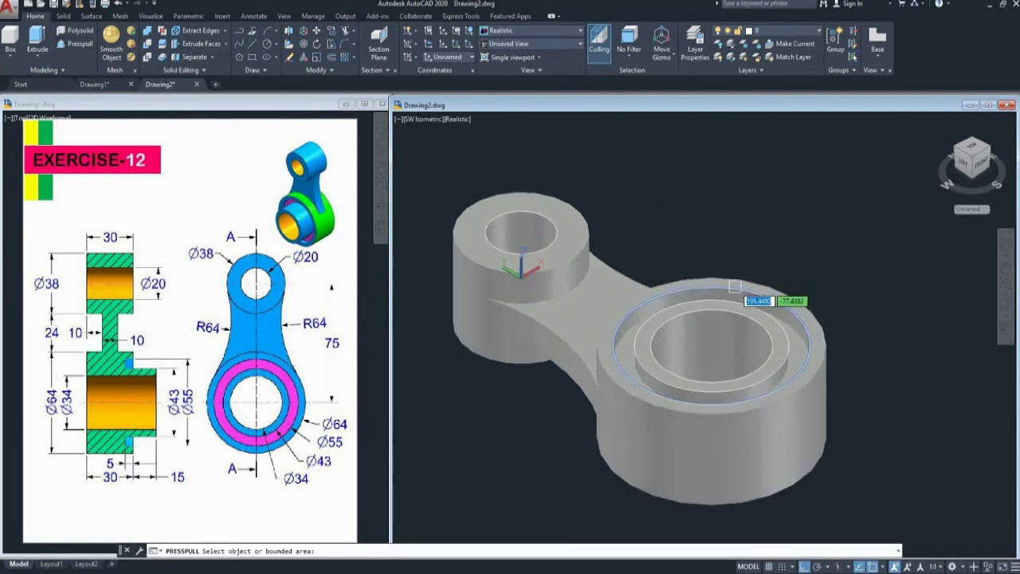
{"action": "scroll", "coordinate": [745, 303], "scroll_direction": "up", "scroll_amount": 1}
{"action": "scroll", "coordinate": [741, 312], "scroll_direction": "up", "scroll_amount": 1}
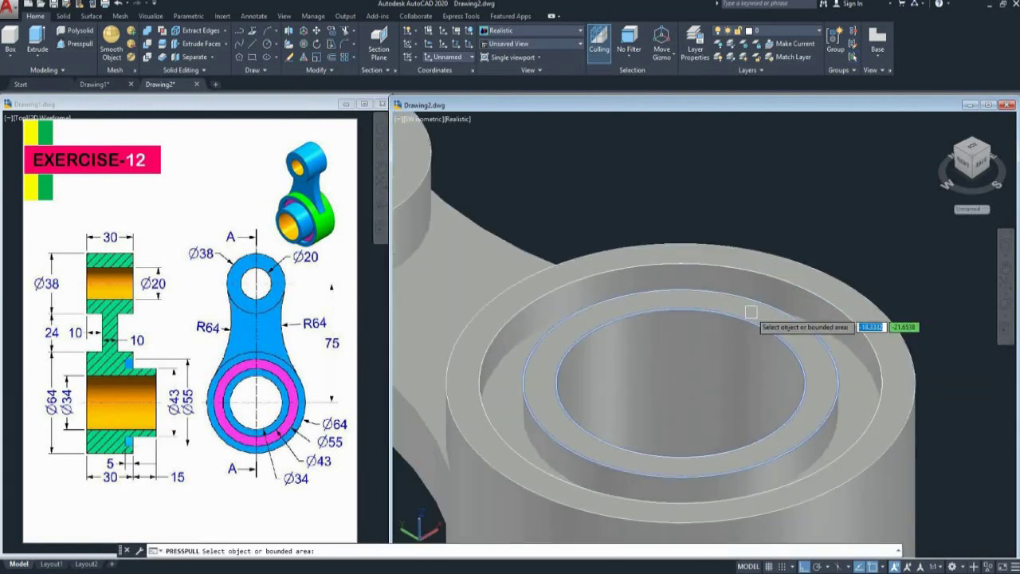
{"action": "left_click", "coordinate": [741, 312]}
{"action": "scroll", "coordinate": [733, 319], "scroll_direction": "down", "scroll_amount": 3}
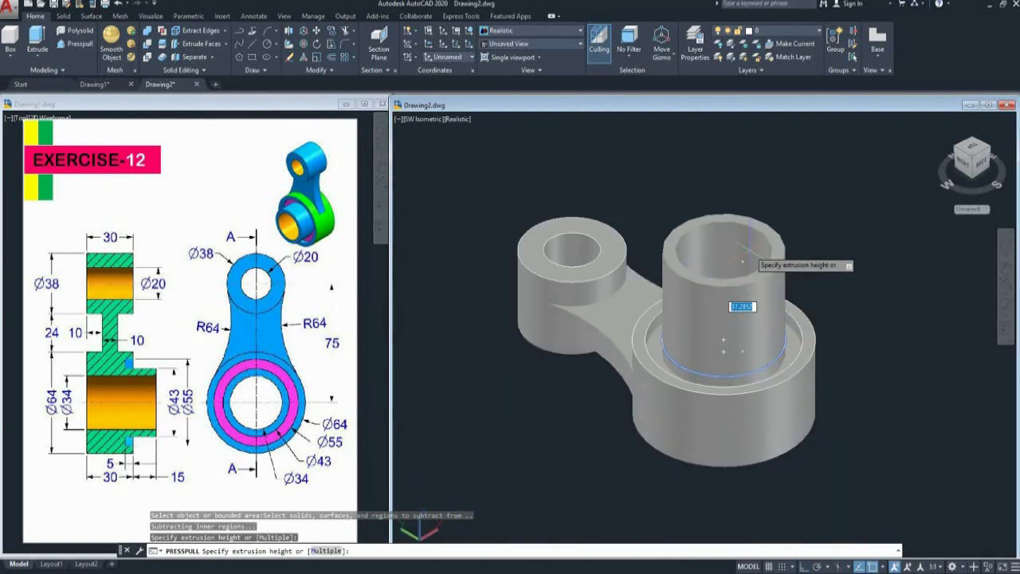
{"action": "type", "text": "15"}
{"action": "key", "text": "Return"}
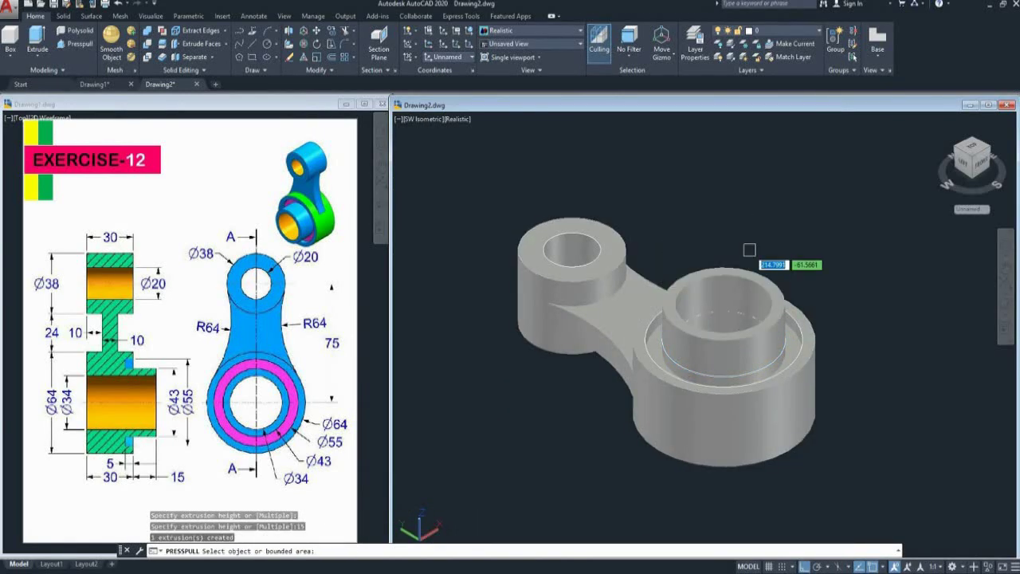
{"action": "key", "text": "Escape"}
{"action": "middle_click_drag", "start_coordinate": [750, 254], "coordinate": [719, 272]}
{"action": "key", "text": "Escape"}
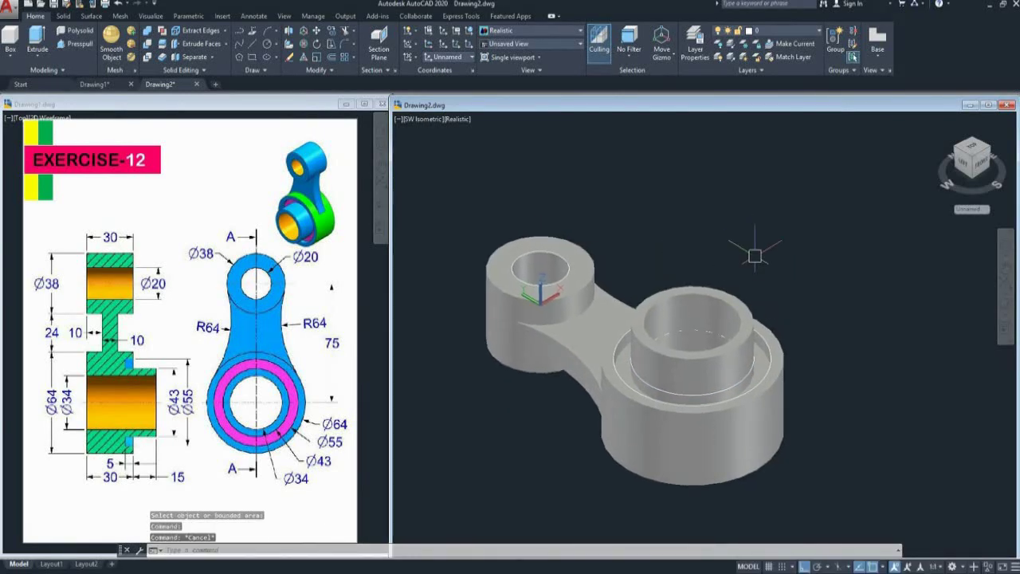
- Union all the lever's solids, including both bosses, the arm and the collar, into a single body
{"action": "type", "text": "UNION"}
{"action": "key", "text": "Return"}
{"action": "scroll", "coordinate": [753, 255], "scroll_direction": "down", "scroll_amount": 3}
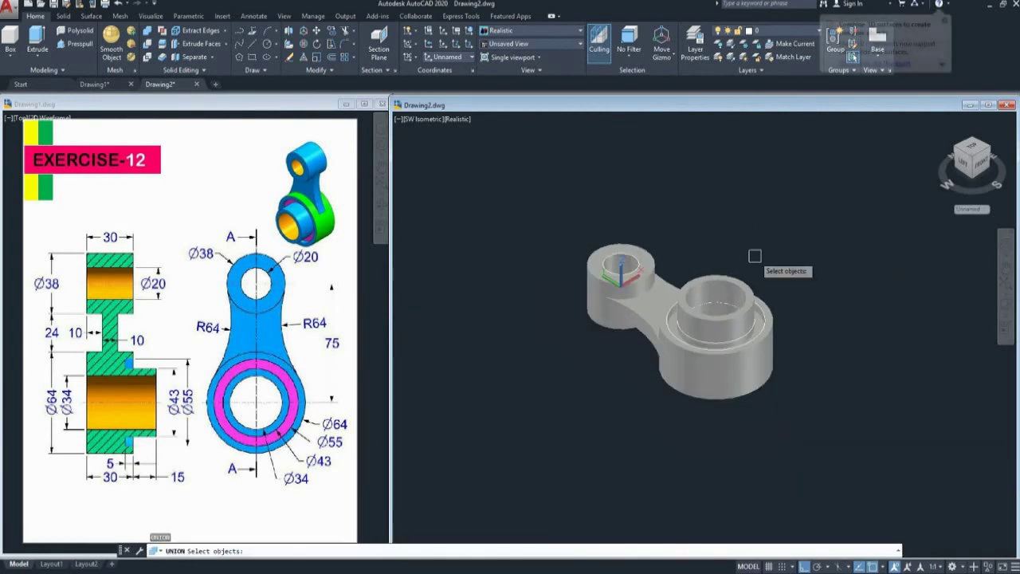
{"action": "left_click", "coordinate": [794, 237]}
{"action": "left_click", "coordinate": [556, 367]}
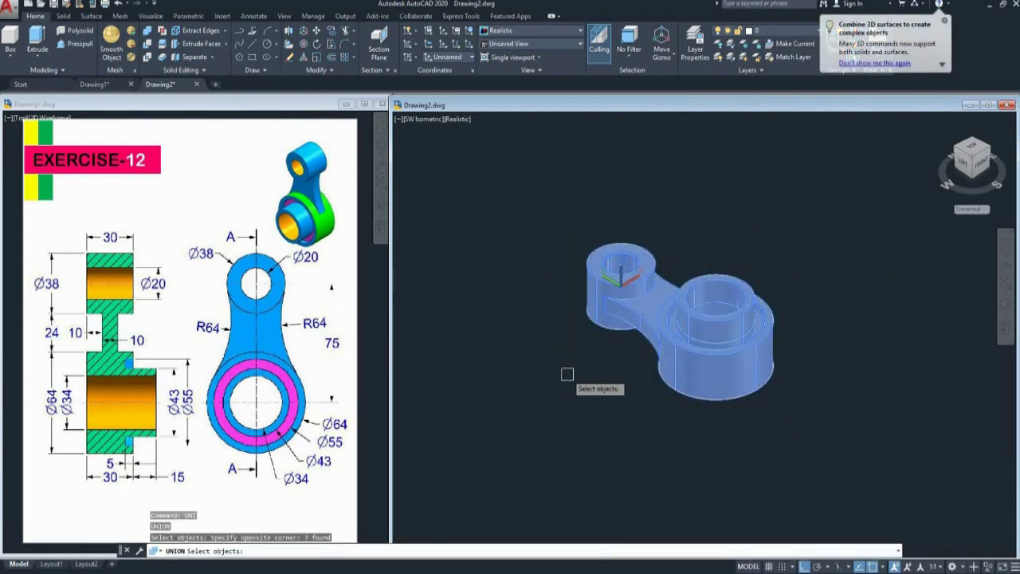
{"action": "key", "text": "Return"}
- Move the united lever solid aside, clear of the leftover construction circles
{"action": "left_click", "coordinate": [706, 365]}
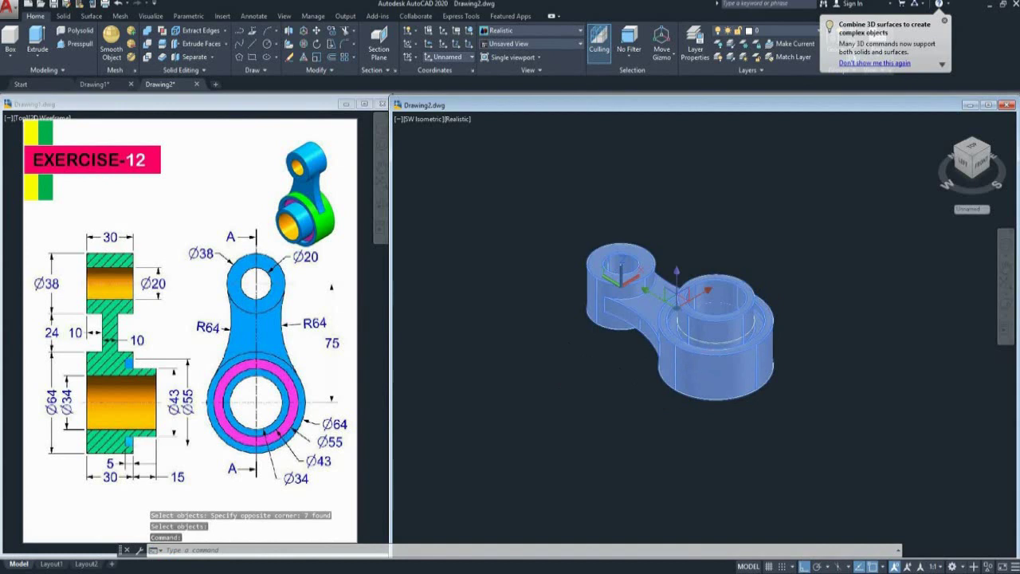
{"action": "middle_click_drag", "start_coordinate": [686, 364], "coordinate": [699, 360]}
{"action": "left_click_drag", "start_coordinate": [700, 359], "coordinate": [797, 310]}
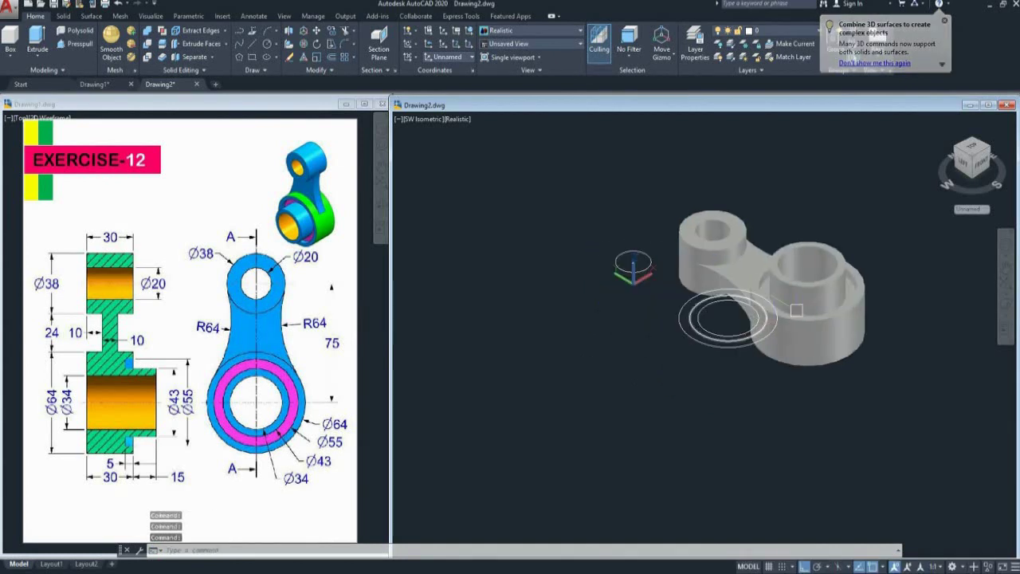
{"action": "left_click", "coordinate": [851, 276]}
{"action": "left_click_drag", "start_coordinate": [824, 291], "coordinate": [905, 242]}
- Delete all the leftover construction circles beside the lever, keeping only the solid
{"action": "middle_click_drag", "start_coordinate": [759, 358], "coordinate": [699, 439]}
{"action": "left_click", "coordinate": [724, 379]}
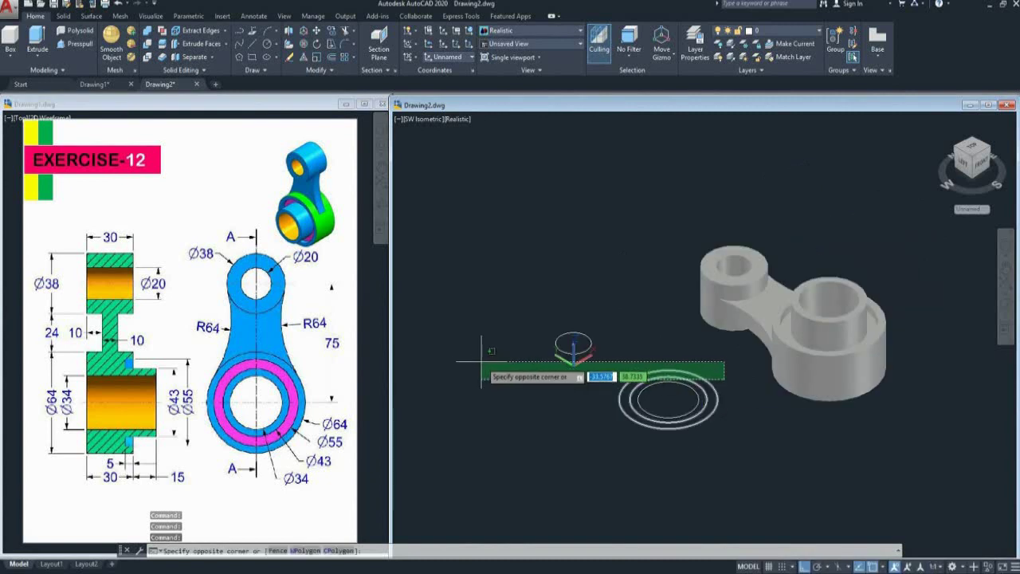
{"action": "left_click", "coordinate": [481, 335]}
{"action": "key", "text": "Delete"}
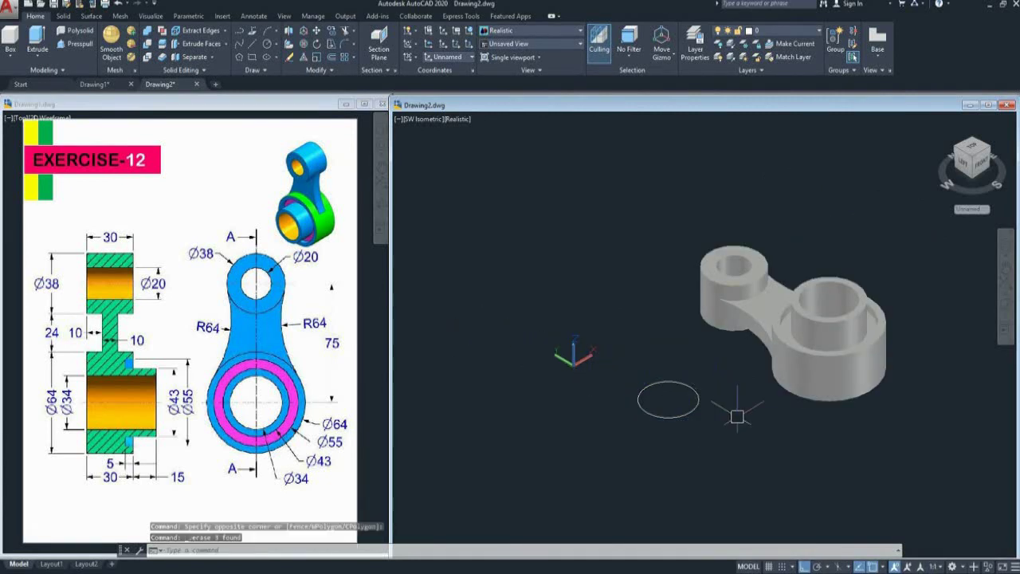
{"action": "left_click", "coordinate": [691, 419]}
{"action": "key", "text": "Delete"}
{"action": "middle_click_drag", "start_coordinate": [699, 415], "coordinate": [609, 444]}
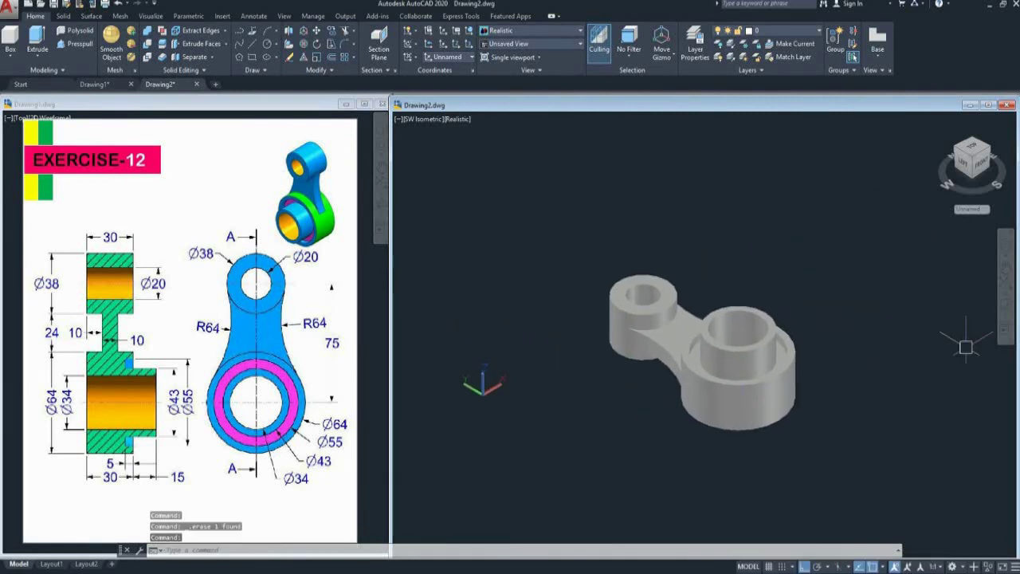
- Colour the inner cylindrical faces of the holes in both bosses yellow with Color Faces
{"action": "type", "text": "3d"}
{"action": "key", "text": "Return"}
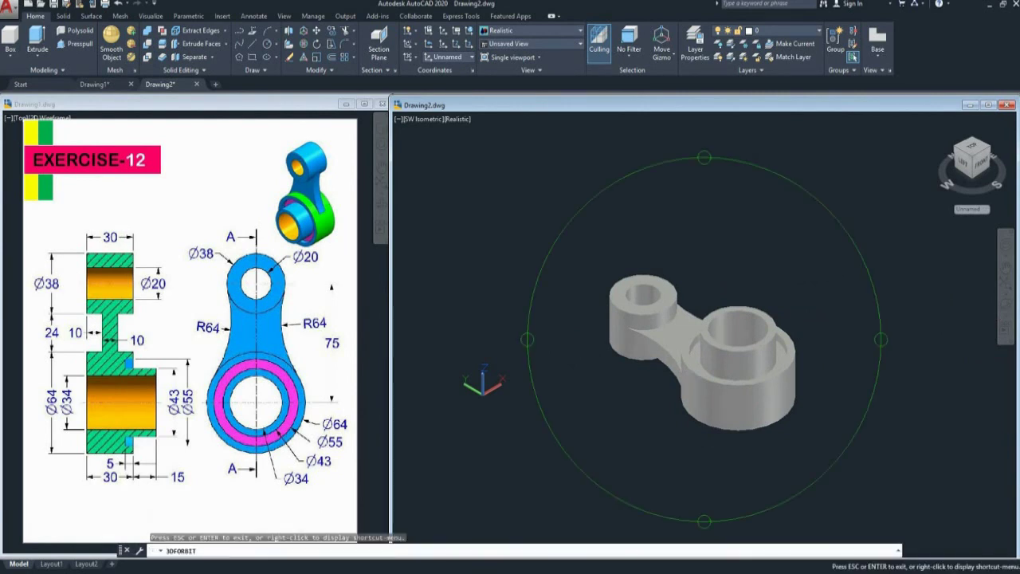
{"action": "left_click_drag", "start_coordinate": [699, 298], "coordinate": [700, 339]}
{"action": "scroll", "coordinate": [701, 339], "scroll_direction": "up", "scroll_amount": 2}
{"action": "scroll", "coordinate": [700, 339], "scroll_direction": "down", "scroll_amount": 1}
{"action": "key", "text": "Escape"}
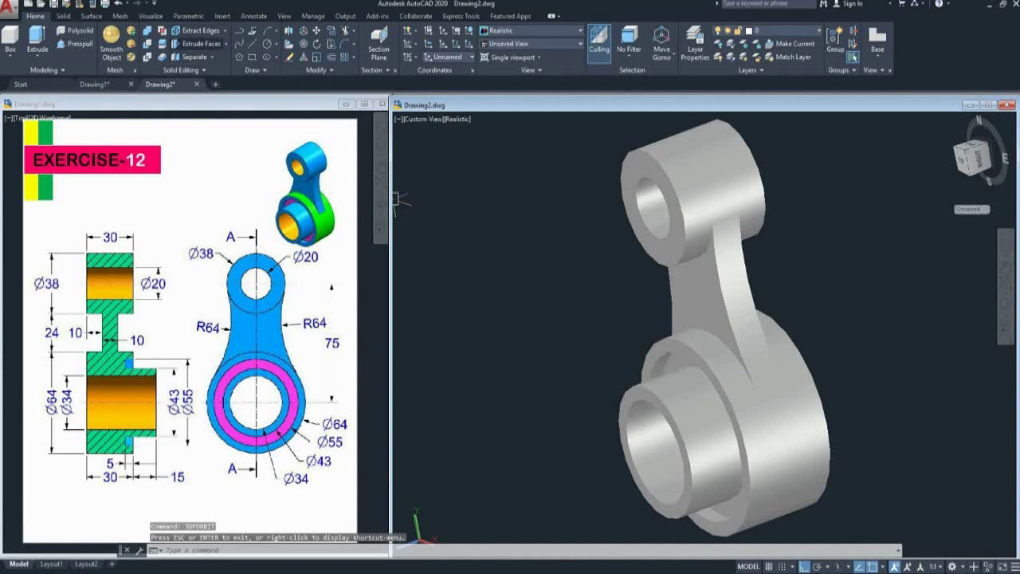
{"action": "left_click", "coordinate": [226, 43]}
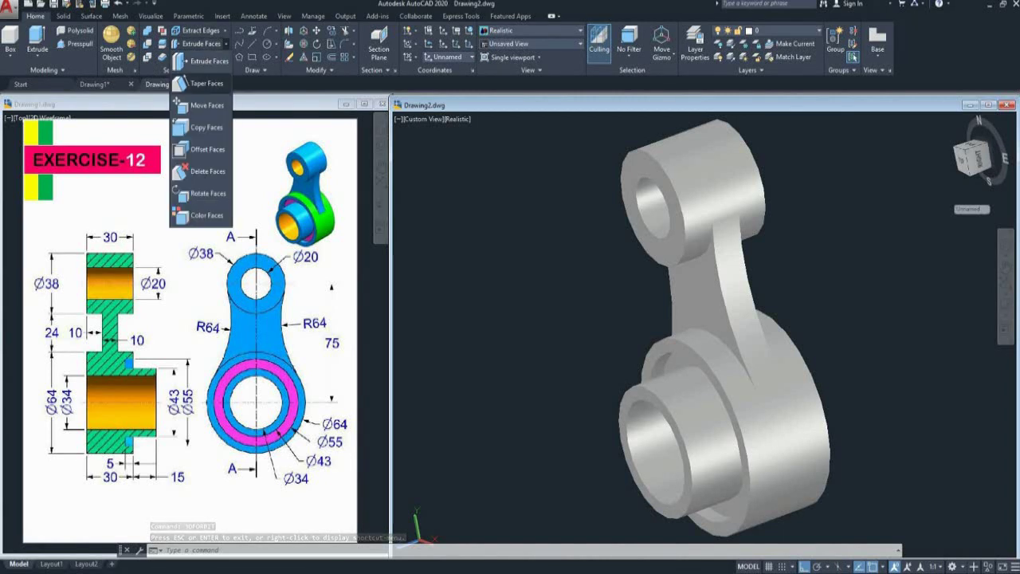
{"action": "left_click", "coordinate": [206, 215]}
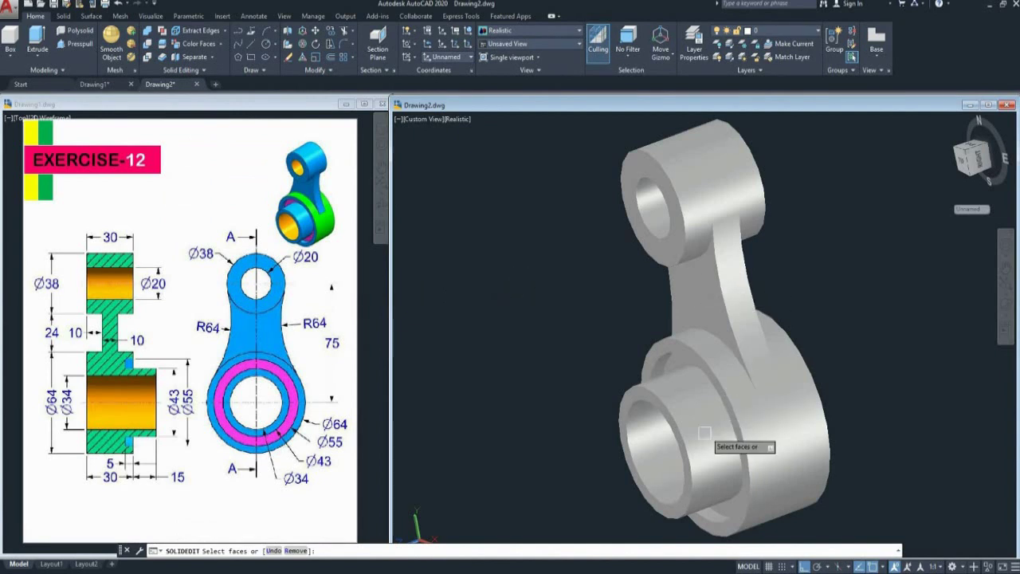
{"action": "scroll", "coordinate": [657, 443], "scroll_direction": "up", "scroll_amount": 1}
{"action": "left_click", "coordinate": [657, 444]}
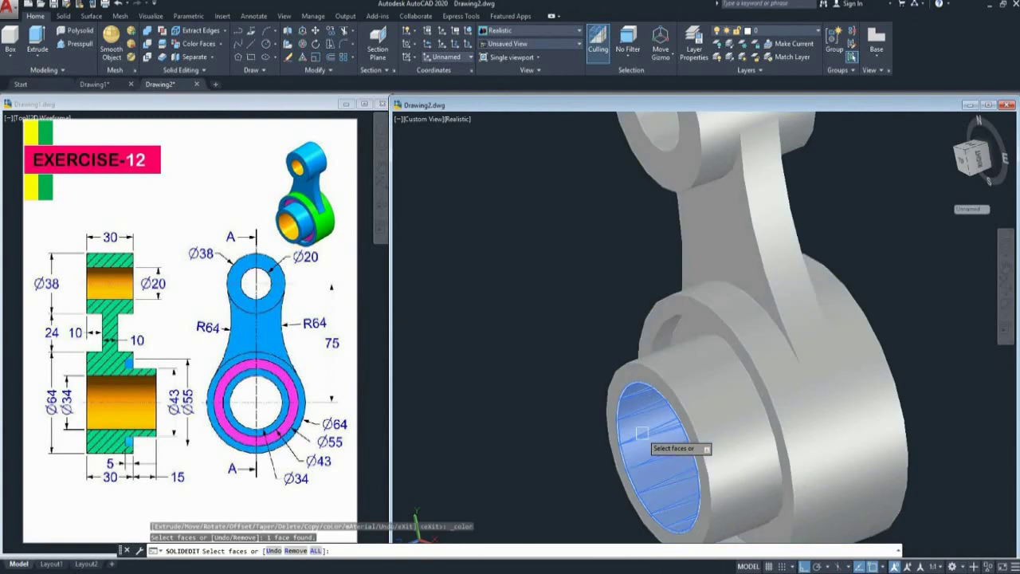
{"action": "scroll", "coordinate": [654, 444], "scroll_direction": "down", "scroll_amount": 2}
{"action": "scroll", "coordinate": [642, 239], "scroll_direction": "up", "scroll_amount": 4}
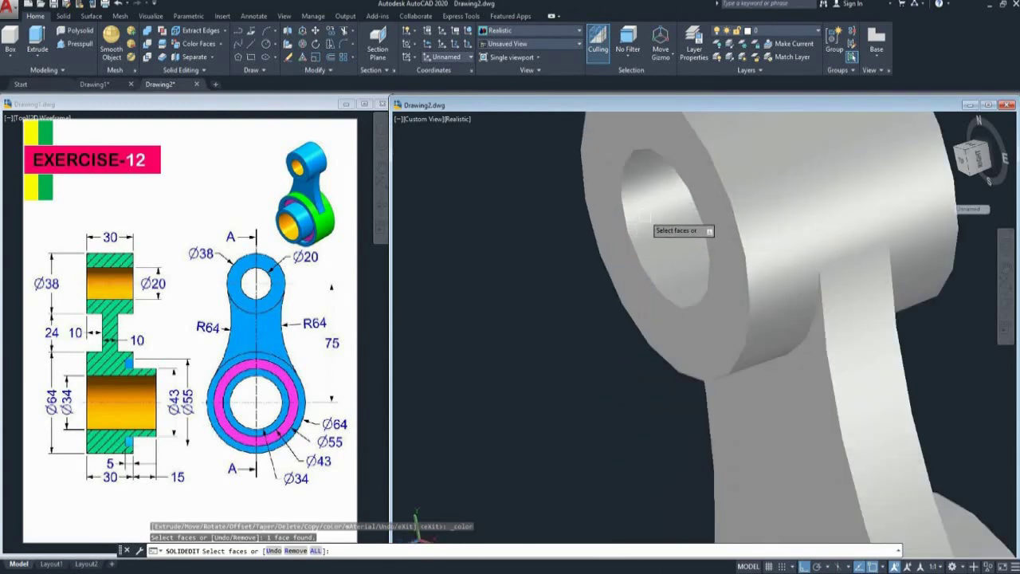
{"action": "left_click", "coordinate": [644, 215]}
{"action": "key", "text": "Return"}
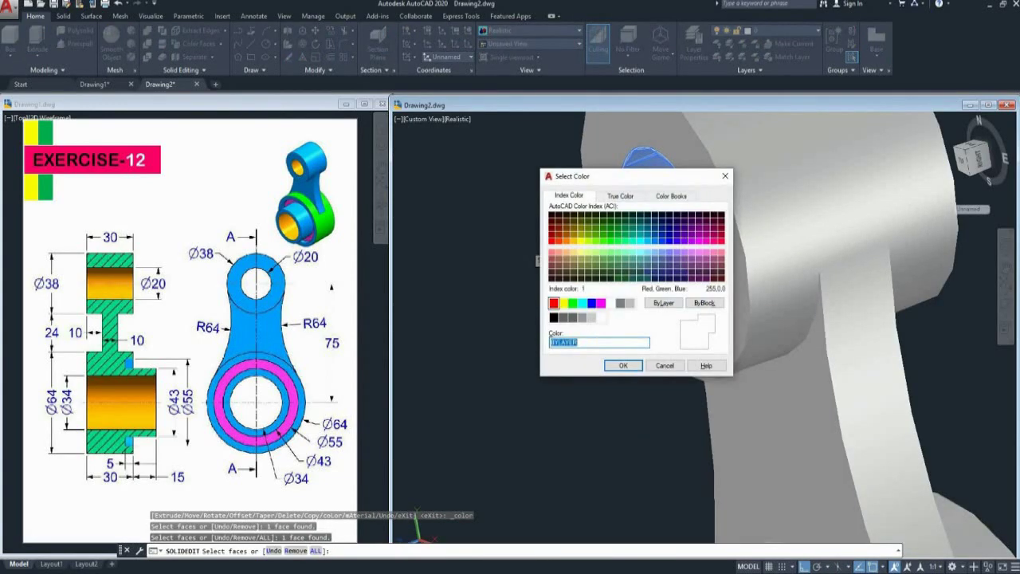
{"action": "key", "text": "Return"}
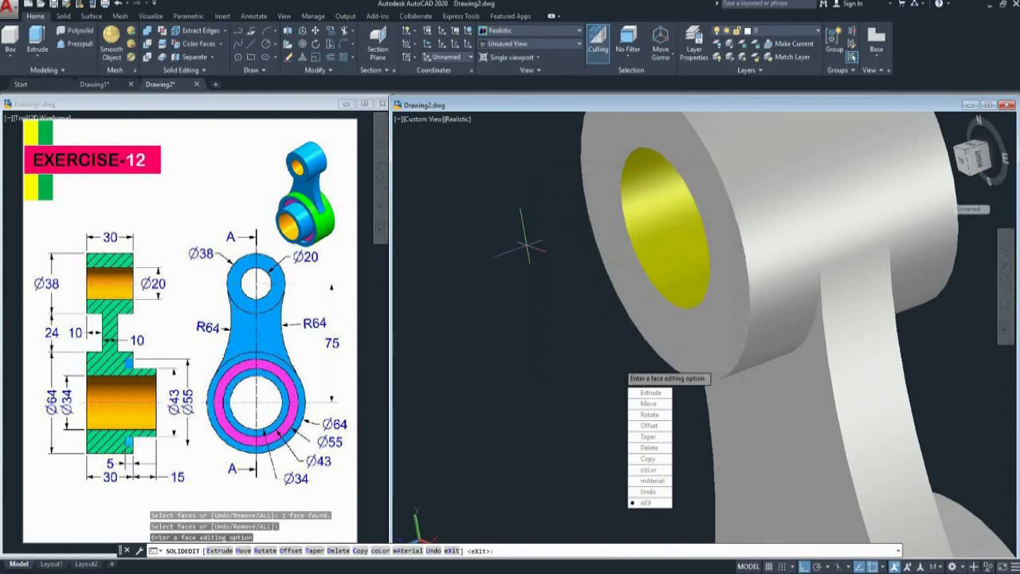
{"action": "key", "text": "Return"}
{"action": "key", "text": "Return"}
- Colour the outer cylindrical faces of both bosses and the arm's curved side and flat face on the collar side blue
{"action": "scroll", "coordinate": [558, 335], "scroll_direction": "down", "scroll_amount": 3}
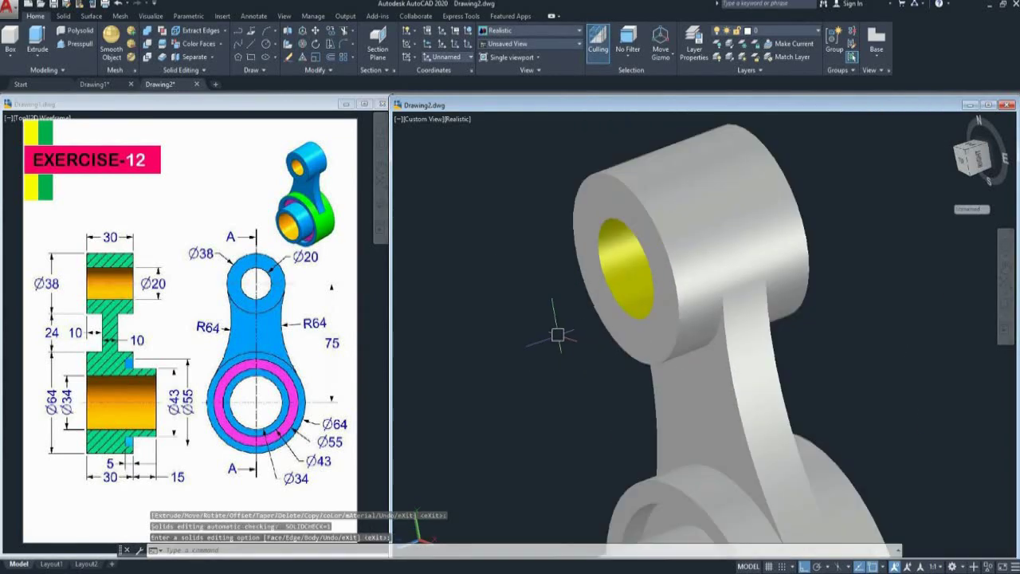
{"action": "scroll", "coordinate": [558, 334], "scroll_direction": "down", "scroll_amount": 4}
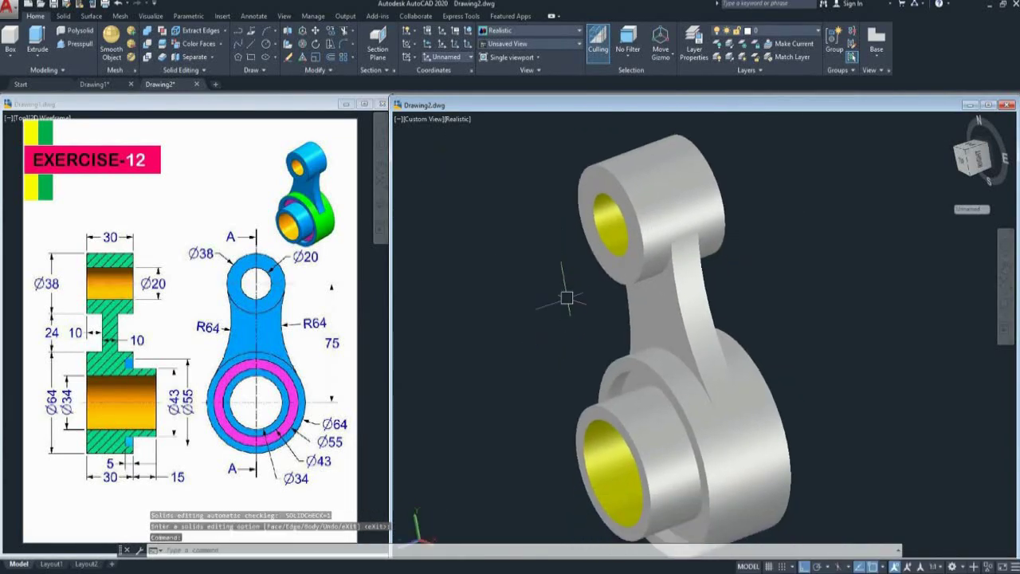
{"action": "left_click", "coordinate": [200, 44]}
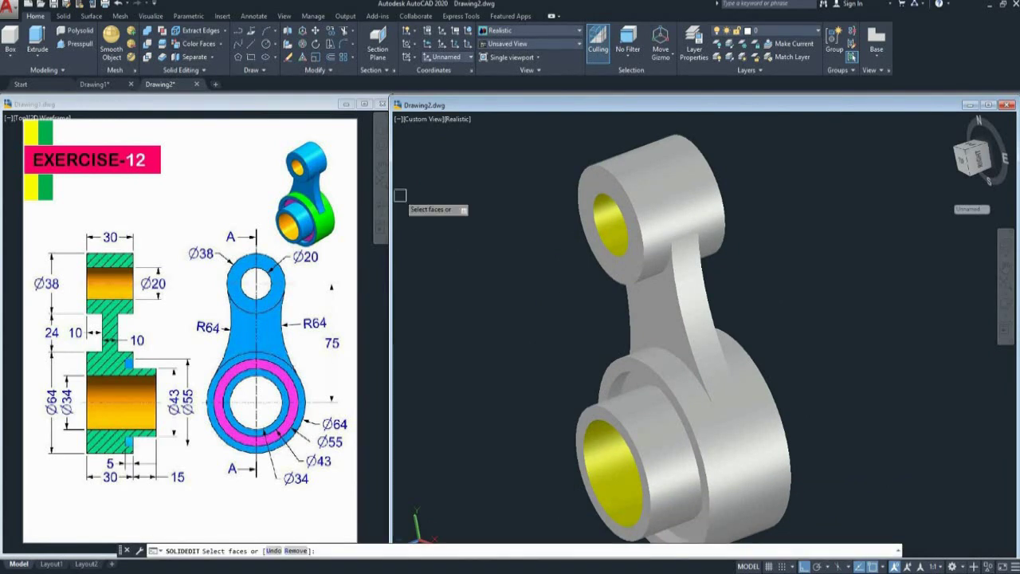
{"action": "left_click", "coordinate": [686, 215]}
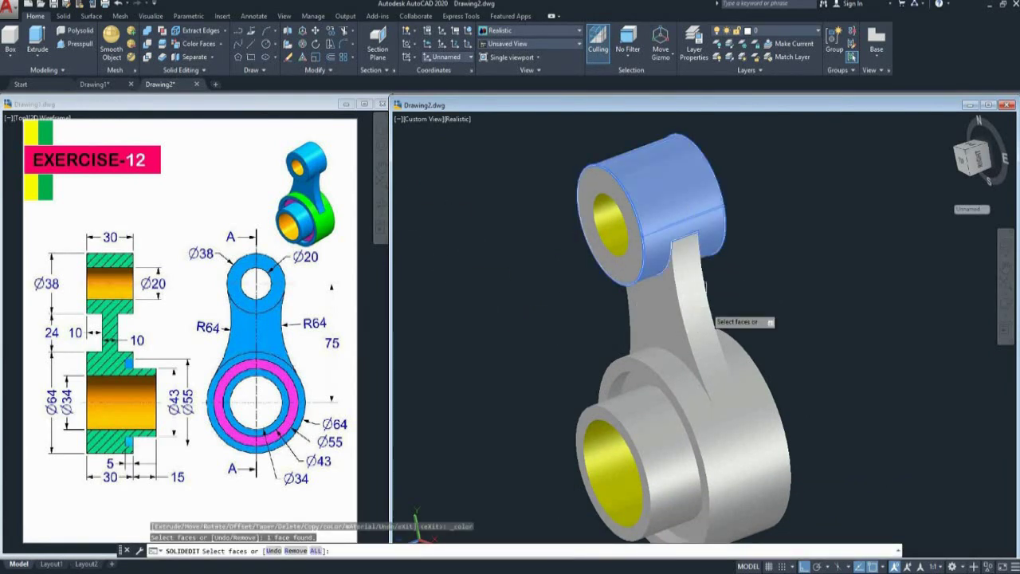
{"action": "left_click", "coordinate": [721, 450]}
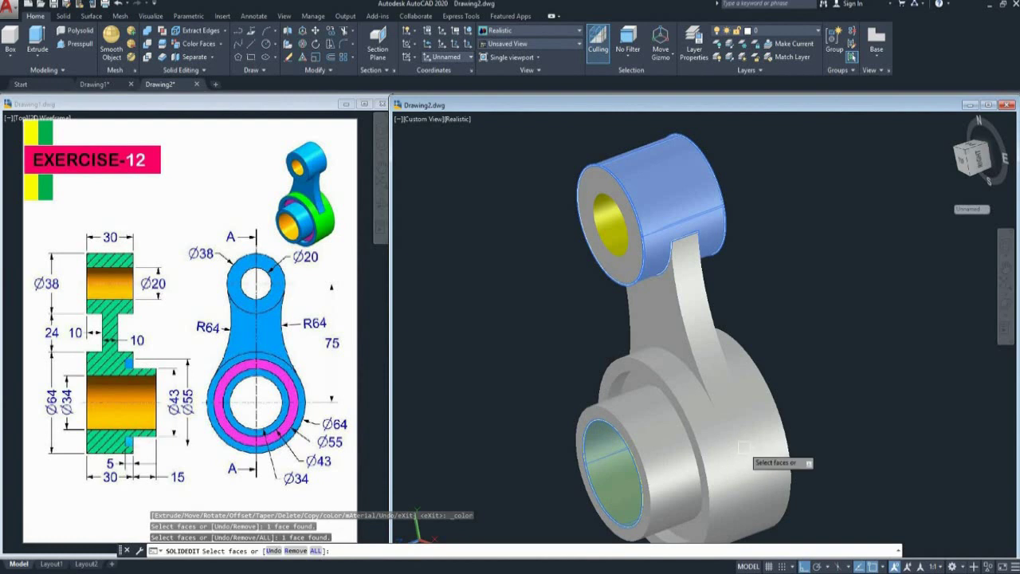
{"action": "type", "text": "u"}
{"action": "key", "text": "Return"}
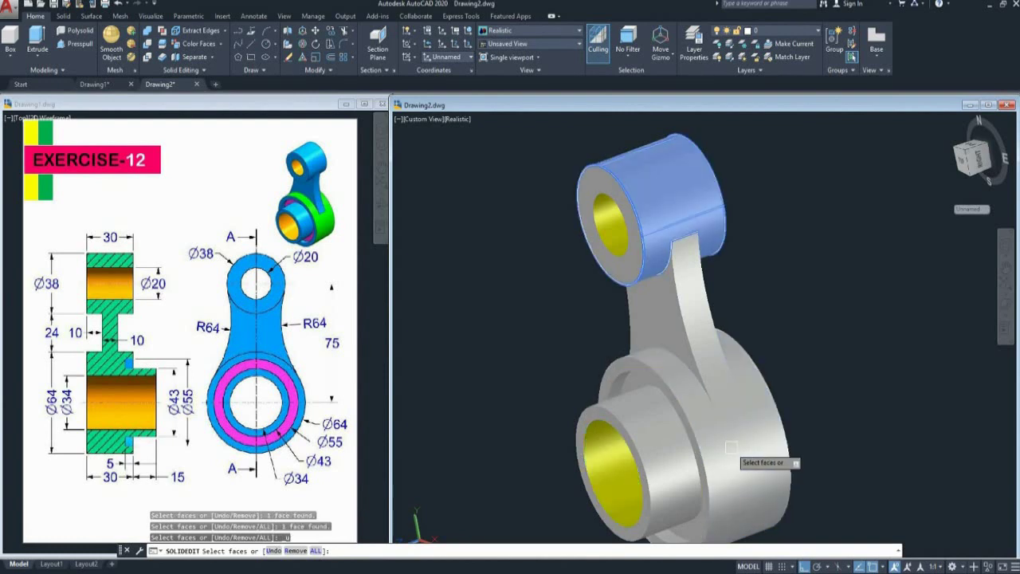
{"action": "left_click", "coordinate": [730, 447]}
{"action": "scroll", "coordinate": [730, 447], "scroll_direction": "up", "scroll_amount": 6}
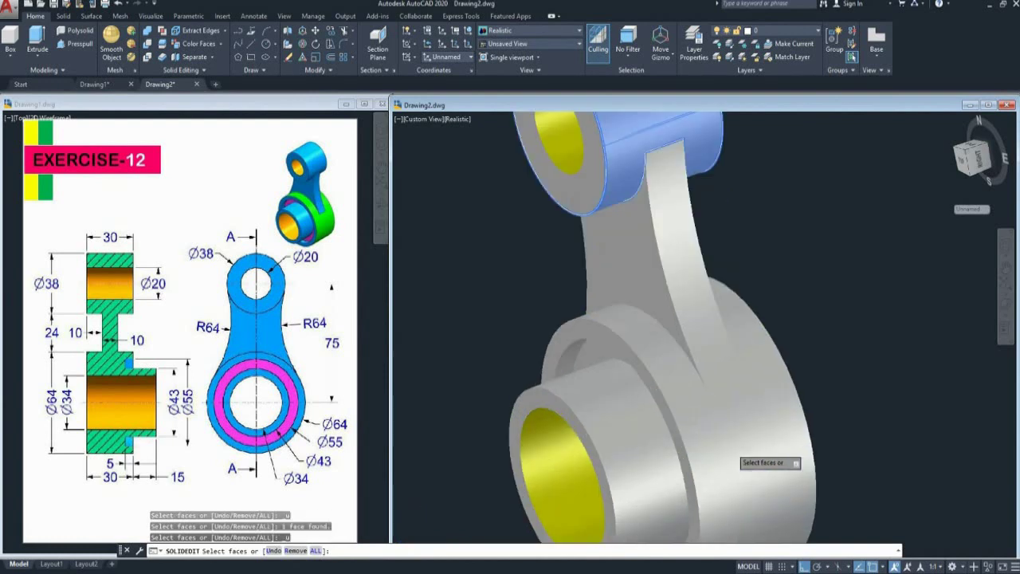
{"action": "left_click", "coordinate": [786, 441]}
{"action": "scroll", "coordinate": [787, 441], "scroll_direction": "down", "scroll_amount": 4}
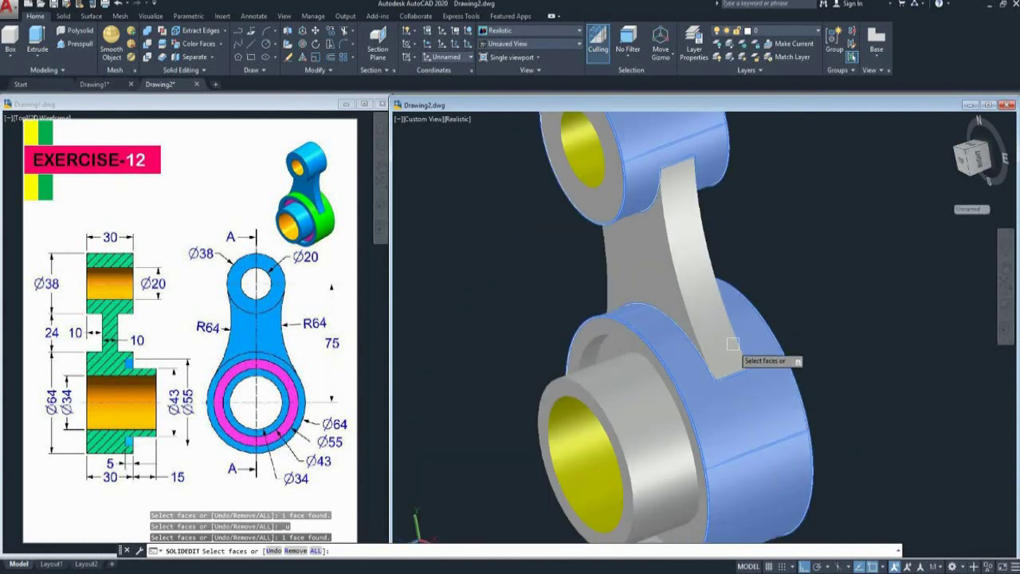
{"action": "left_click", "coordinate": [710, 299]}
{"action": "left_click", "coordinate": [662, 281]}
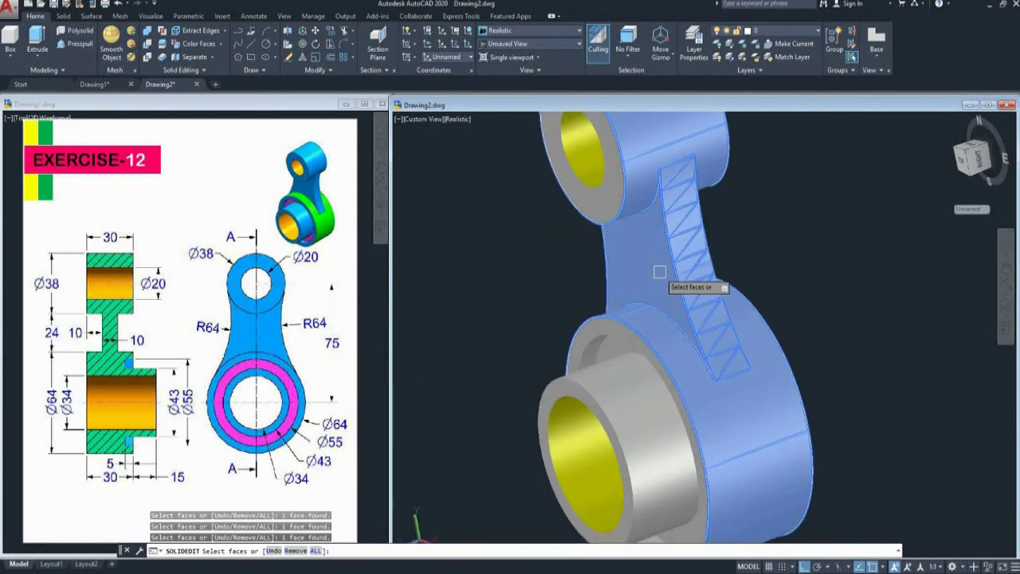
{"action": "scroll", "coordinate": [663, 323], "scroll_direction": "down", "scroll_amount": 2}
{"action": "scroll", "coordinate": [638, 283], "scroll_direction": "up", "scroll_amount": 3}
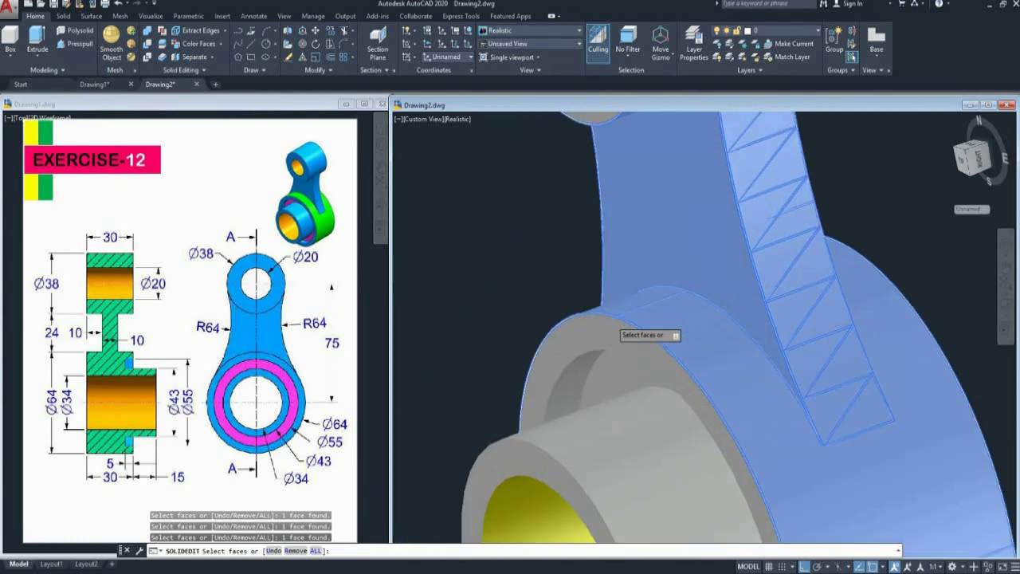
{"action": "scroll", "coordinate": [619, 319], "scroll_direction": "down", "scroll_amount": 5}
{"action": "scroll", "coordinate": [607, 221], "scroll_direction": "up", "scroll_amount": 3}
{"action": "left_click", "coordinate": [607, 230]}
{"action": "scroll", "coordinate": [606, 231], "scroll_direction": "up", "scroll_amount": 1}
{"action": "left_click", "coordinate": [606, 228]}
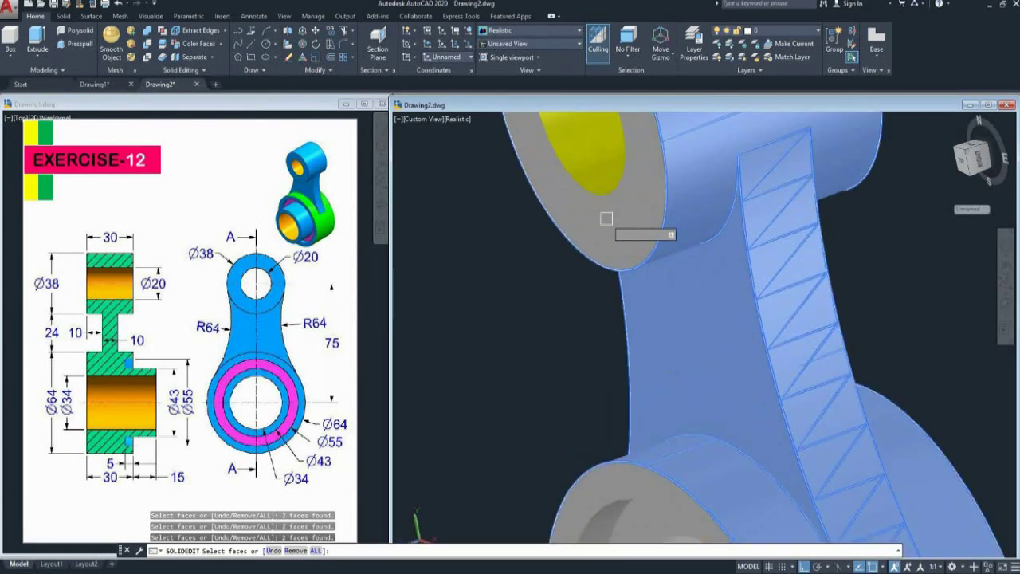
{"action": "scroll", "coordinate": [602, 240], "scroll_direction": "down", "scroll_amount": 2}
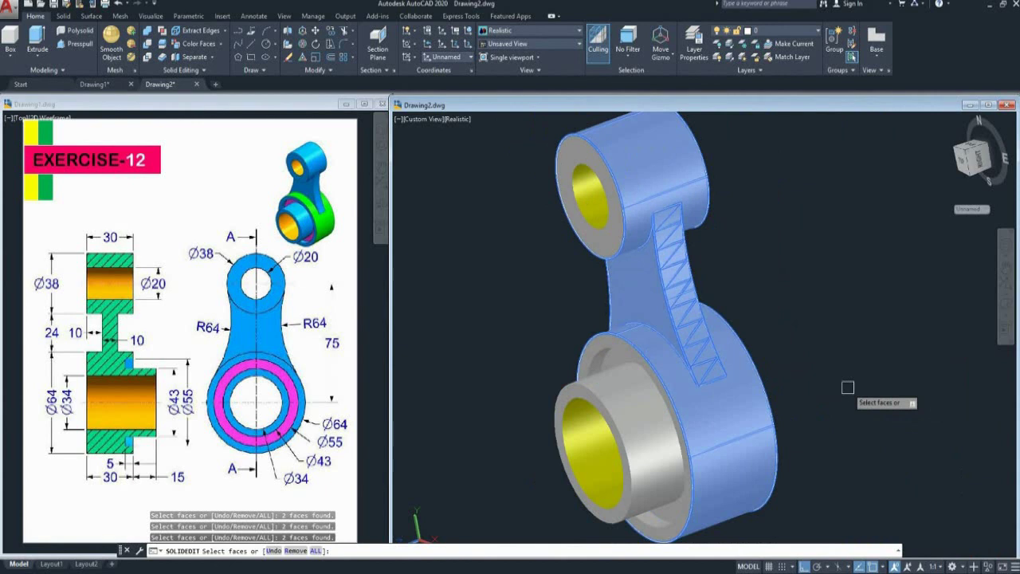
{"action": "key", "text": "Return"}
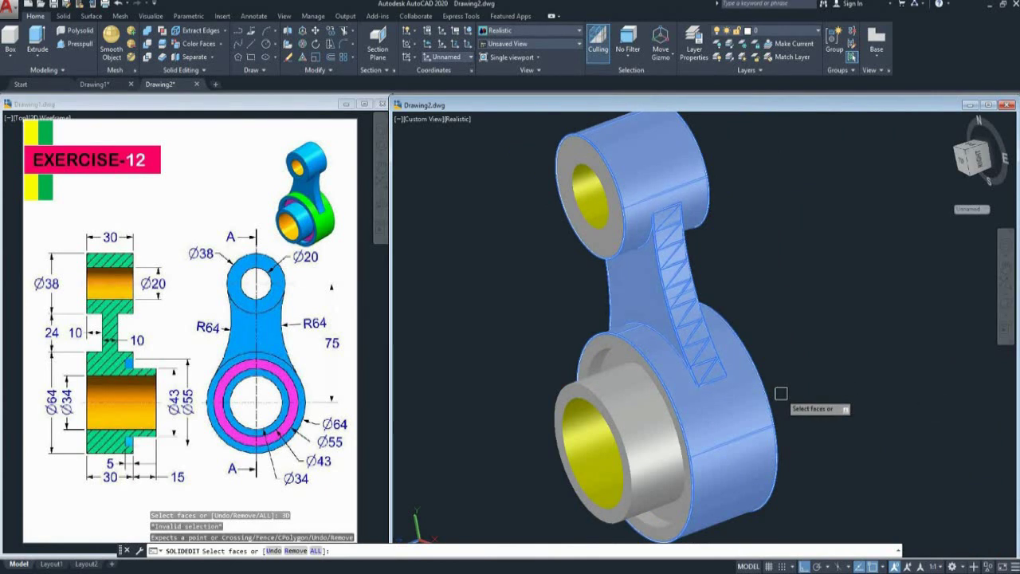
{"action": "key", "text": "Return"}
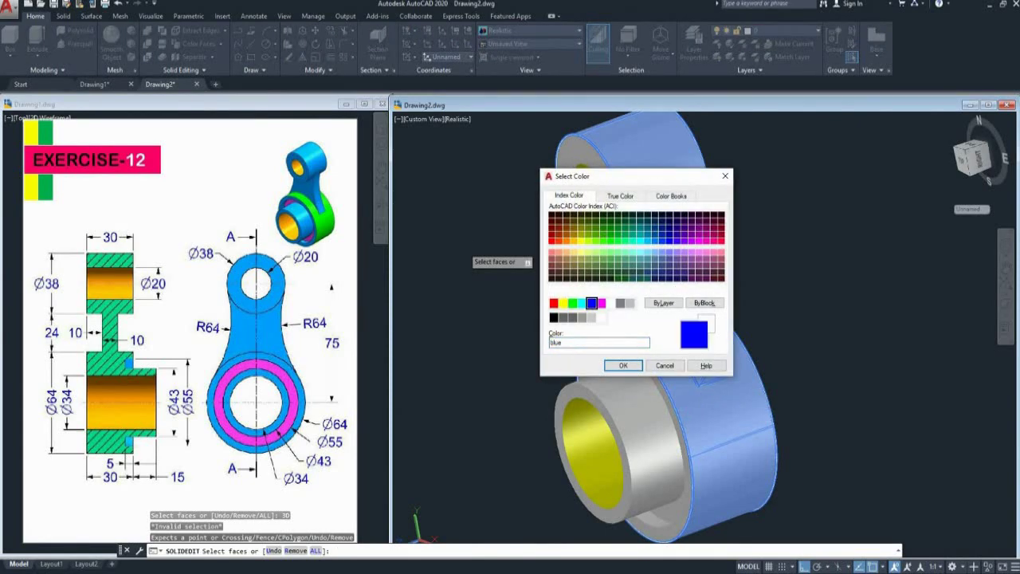
{"action": "left_click", "coordinate": [622, 365]}
{"action": "key", "text": "Return"}
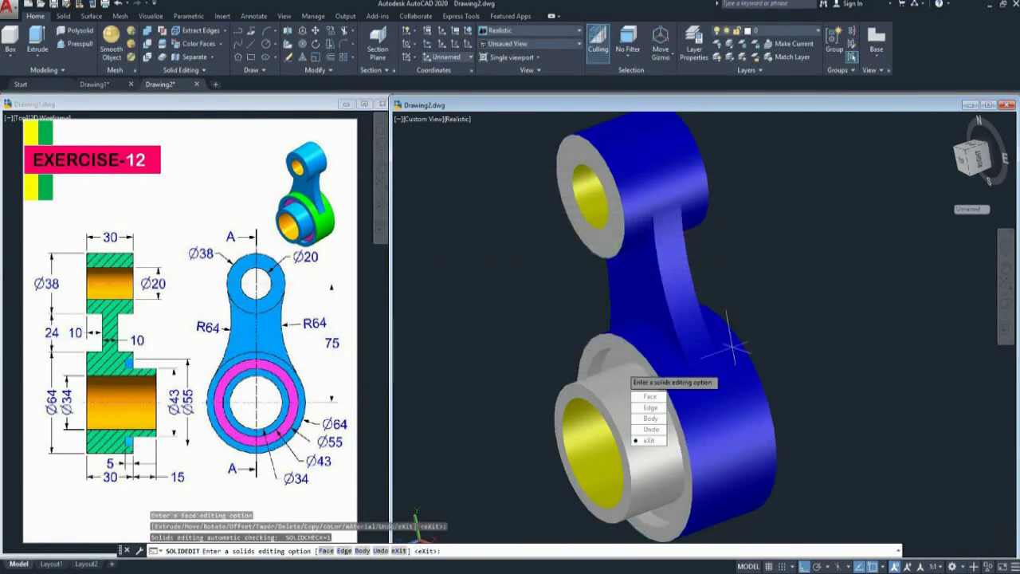
{"action": "key", "text": "Return"}
{"action": "key", "text": "Return"}
- Colour the end faces of both bosses and the arm's flat face opposite the collar blue, along with the collar's faces
{"action": "type", "text": "3DFORBIT"}
{"action": "key", "text": "Return"}
{"action": "left_click_drag", "start_coordinate": [622, 368], "coordinate": [865, 359]}
{"action": "mouse_move", "coordinate": [638, 330]}
{"action": "left_mouse_down"}
{"action": "mouse_move", "coordinate": [661, 343]}
{"action": "mouse_move", "coordinate": [649, 339]}
{"action": "left_mouse_up"}
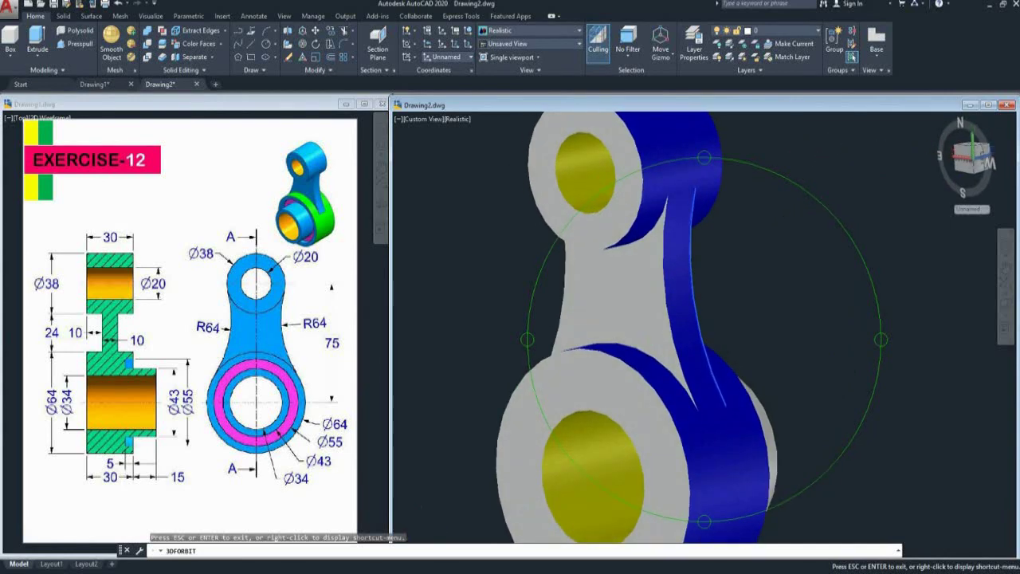
{"action": "key", "text": "Escape"}
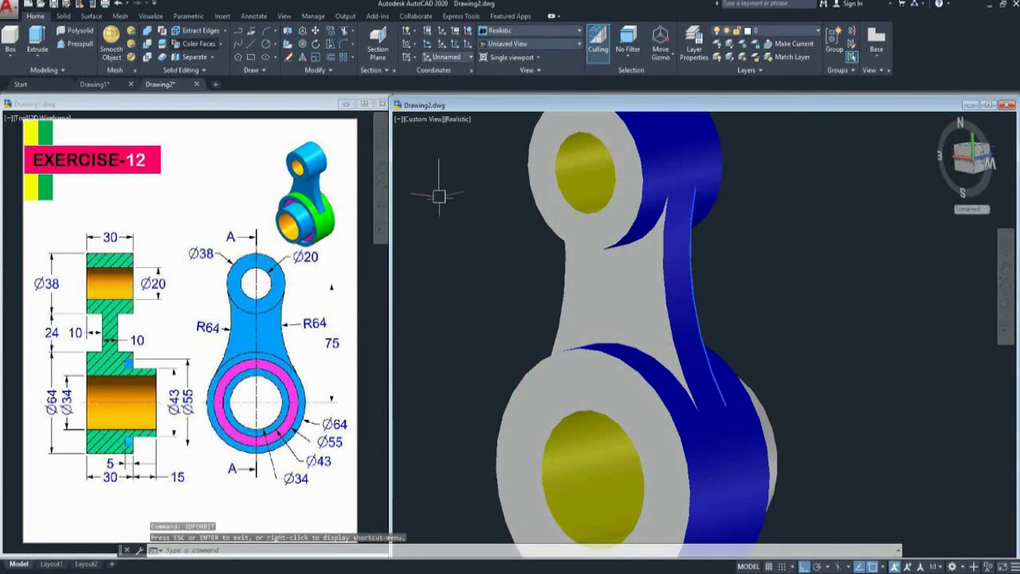
{"action": "left_click", "coordinate": [194, 43]}
{"action": "scroll", "coordinate": [494, 225], "scroll_direction": "up", "scroll_amount": 1}
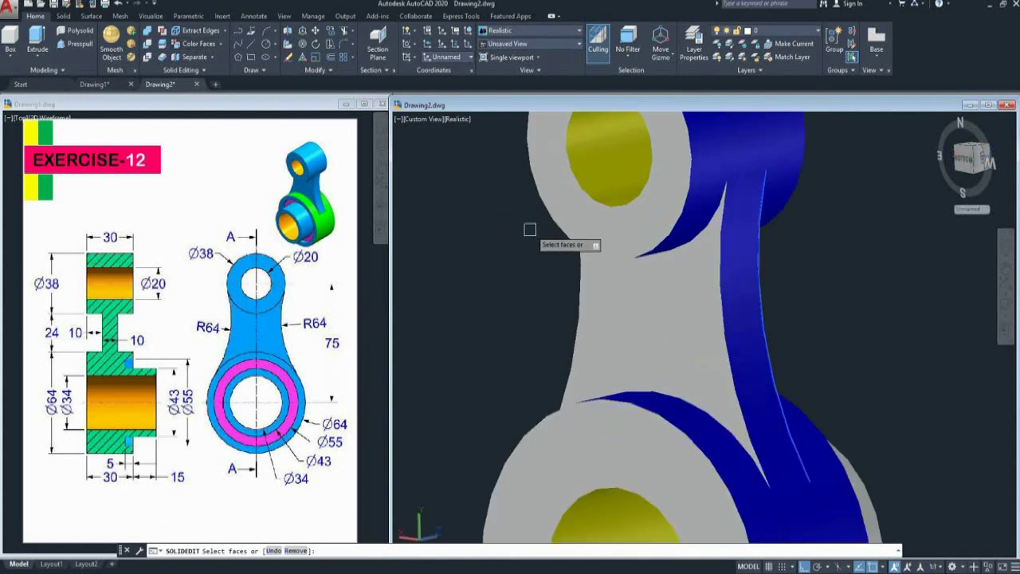
{"action": "left_click", "coordinate": [589, 223]}
{"action": "left_click", "coordinate": [635, 317]}
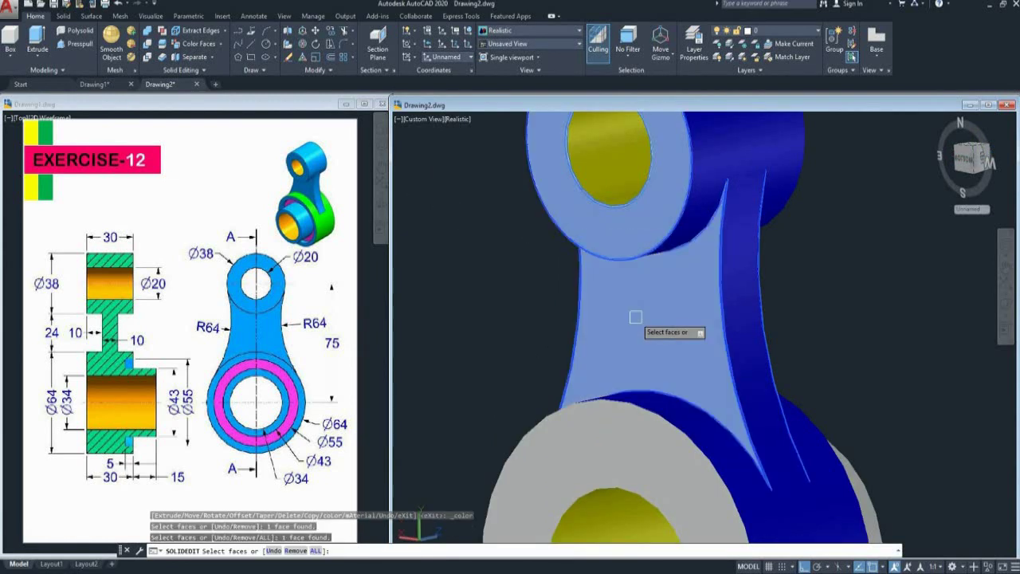
{"action": "scroll", "coordinate": [635, 318], "scroll_direction": "down", "scroll_amount": 2}
{"action": "scroll", "coordinate": [637, 460], "scroll_direction": "up", "scroll_amount": 2}
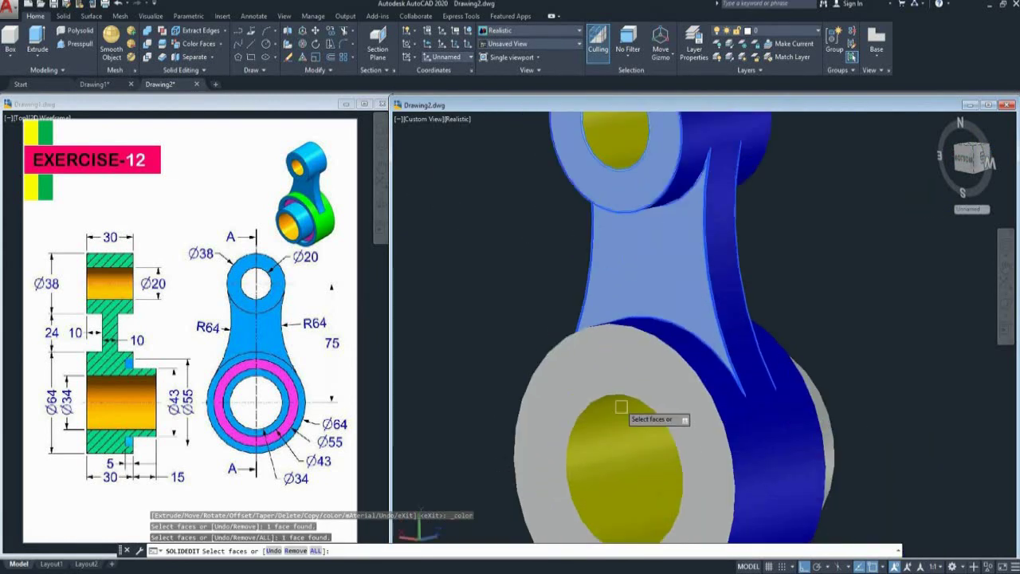
{"action": "left_click", "coordinate": [622, 361]}
{"action": "left_click", "coordinate": [622, 361]}
{"action": "left_click", "coordinate": [636, 380]}
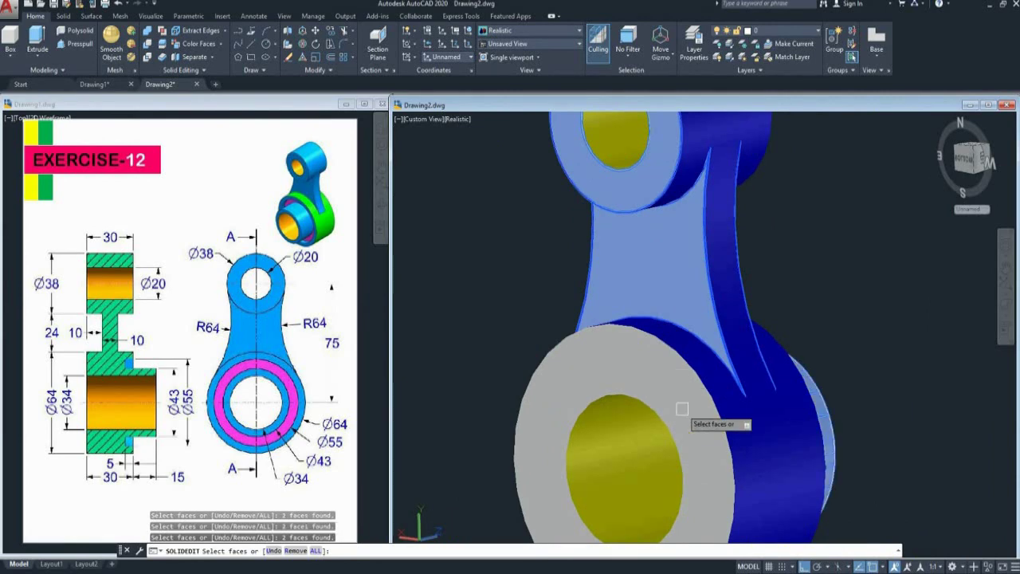
{"action": "scroll", "coordinate": [682, 409], "scroll_direction": "up", "scroll_amount": 2}
{"action": "left_click", "coordinate": [681, 438]}
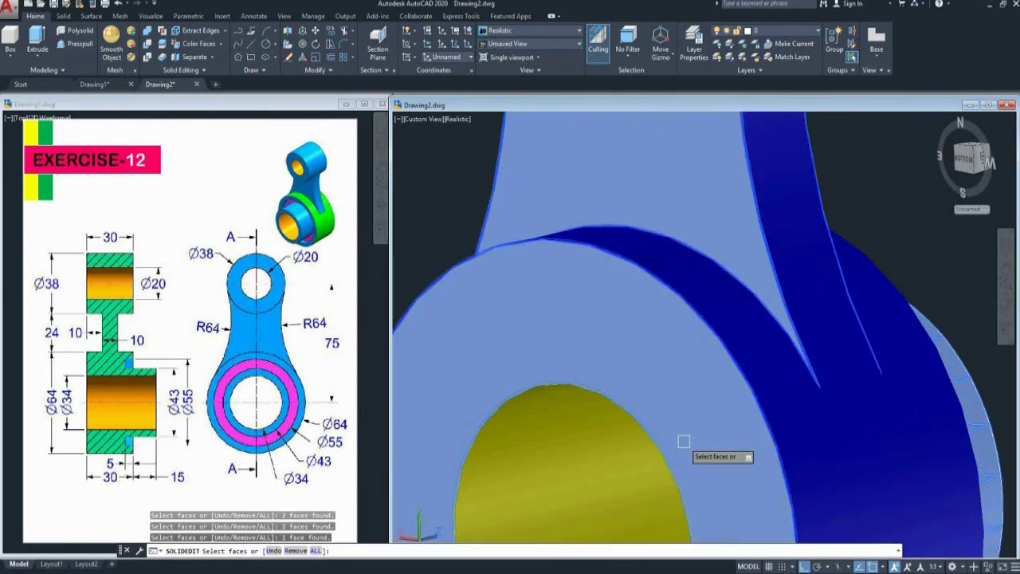
{"action": "key", "text": "Return"}
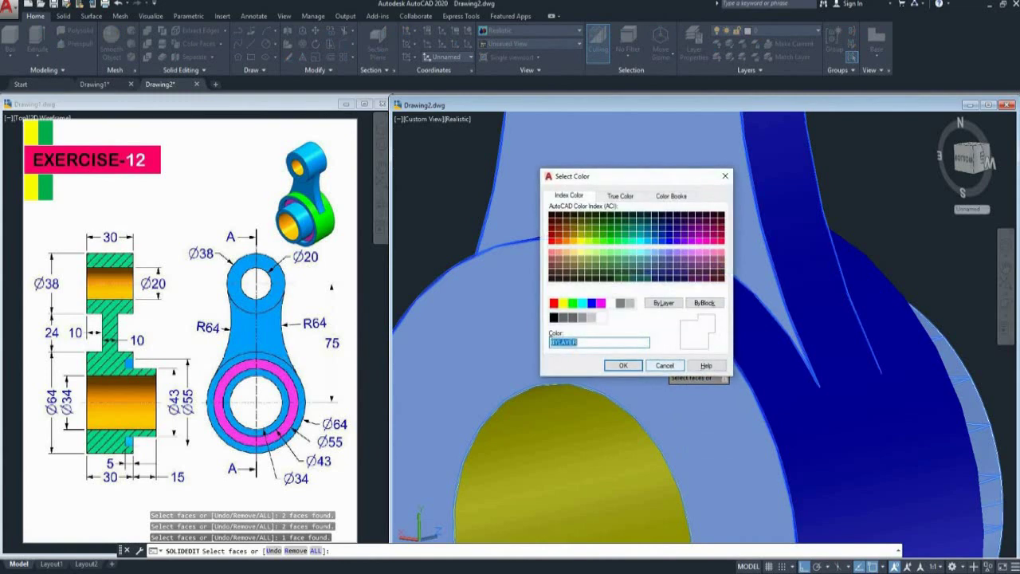
{"action": "left_click", "coordinate": [623, 365]}
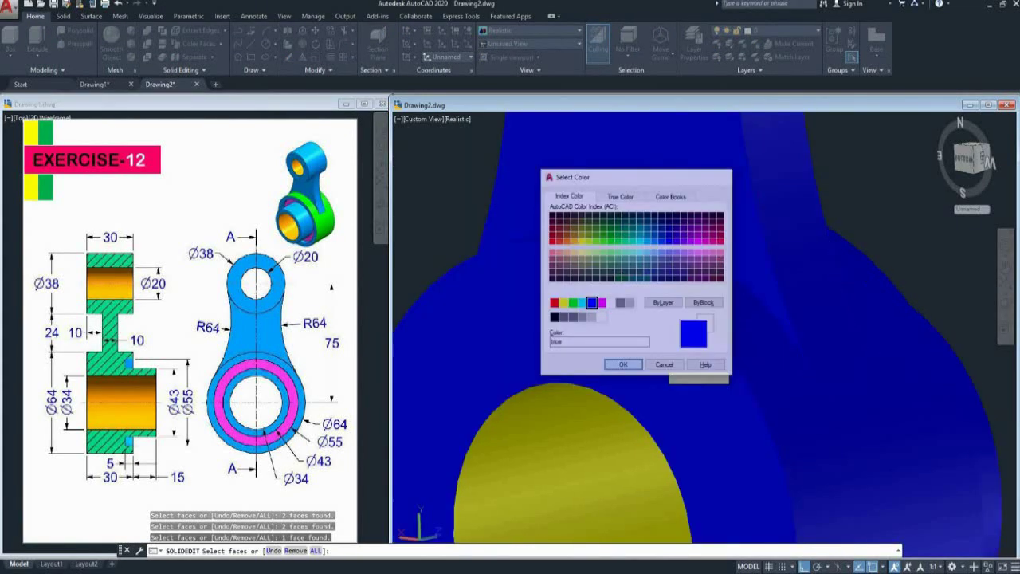
{"action": "scroll", "coordinate": [622, 361], "scroll_direction": "up", "scroll_amount": 3}
{"action": "key", "text": "Return"}
{"action": "scroll", "coordinate": [622, 363], "scroll_direction": "down", "scroll_amount": 6}
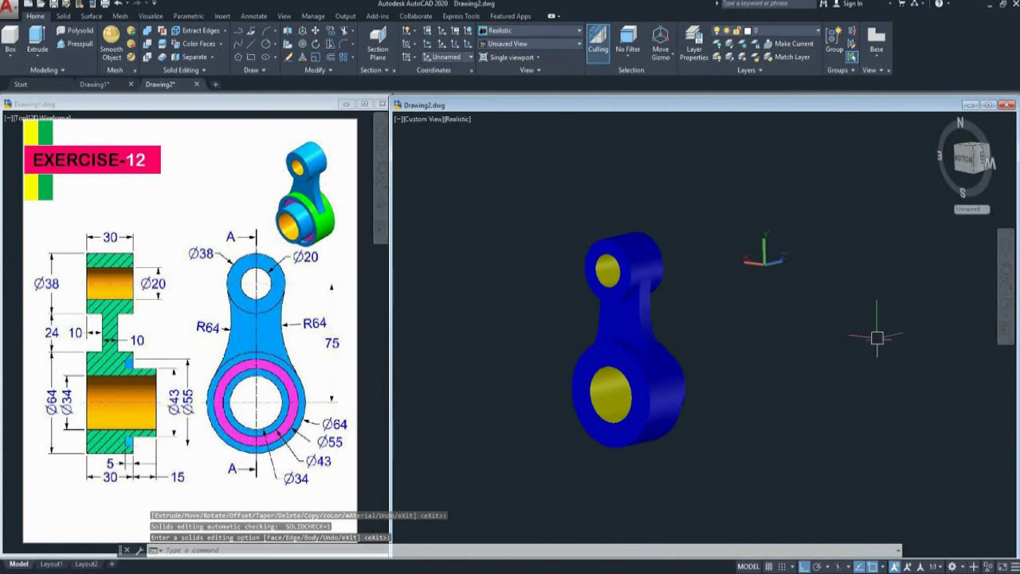
- Colour the small boss's end face and the large boss's outer rim face on the collar side blue with Color Faces
{"action": "type", "text": "F"}
{"action": "key", "text": "Return"}
{"action": "mouse_move", "coordinate": [765, 335]}
{"action": "left_mouse_down"}
{"action": "mouse_move", "coordinate": [741, 255]}
{"action": "mouse_move", "coordinate": [772, 327]}
{"action": "mouse_move", "coordinate": [784, 308]}
{"action": "mouse_move", "coordinate": [753, 323]}
{"action": "mouse_move", "coordinate": [748, 339]}
{"action": "left_mouse_up"}
{"action": "scroll", "coordinate": [607, 390], "scroll_direction": "up", "scroll_amount": 1}
{"action": "scroll", "coordinate": [581, 379], "scroll_direction": "down", "scroll_amount": 4}
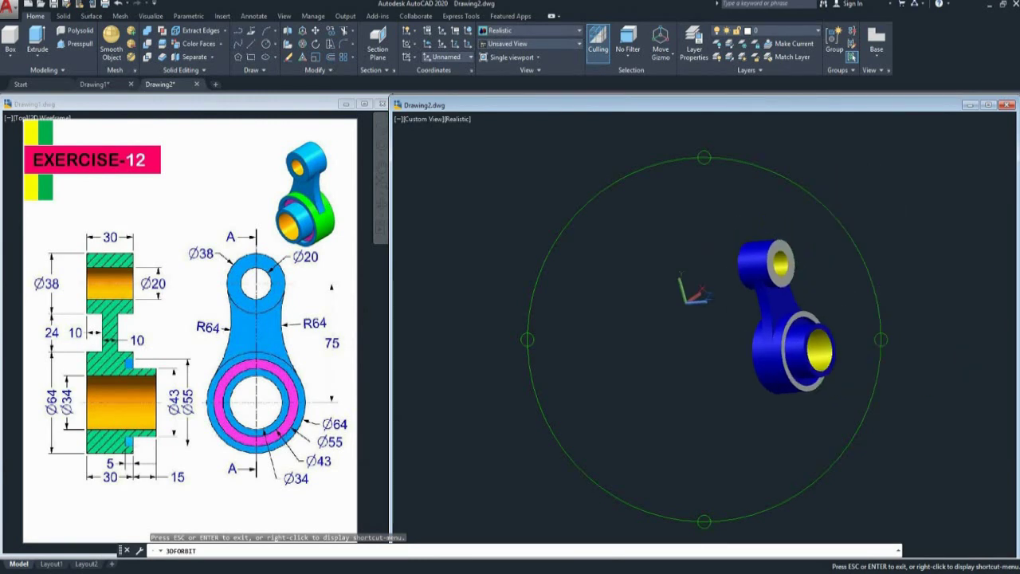
{"action": "scroll", "coordinate": [752, 348], "scroll_direction": "up", "scroll_amount": 2}
{"action": "scroll", "coordinate": [597, 356], "scroll_direction": "up", "scroll_amount": 2}
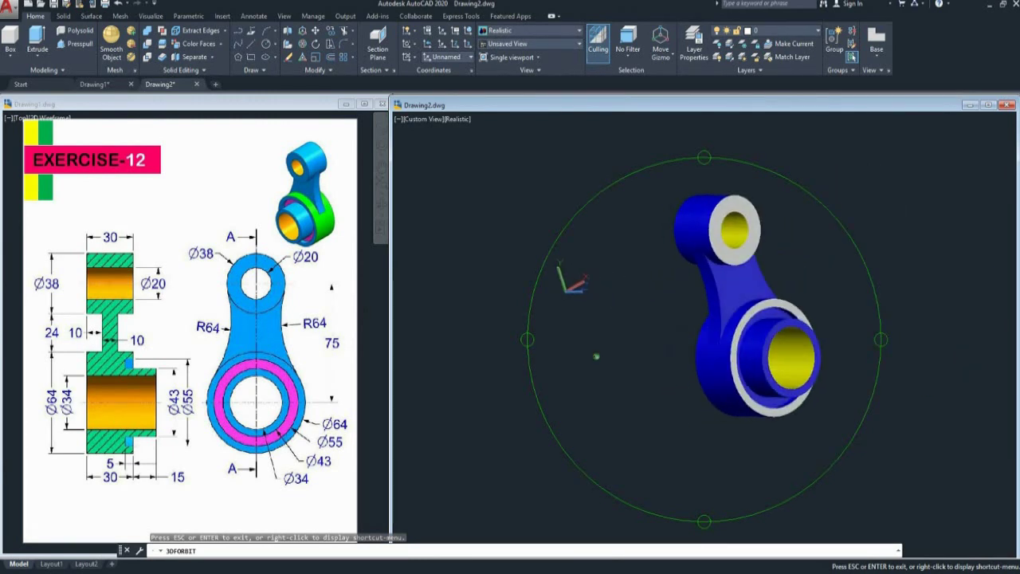
{"action": "middle_click_drag", "start_coordinate": [790, 307], "coordinate": [692, 342]}
{"action": "scroll", "coordinate": [692, 343], "scroll_direction": "up", "scroll_amount": 5}
{"action": "left_click_drag", "start_coordinate": [690, 343], "coordinate": [619, 344]}
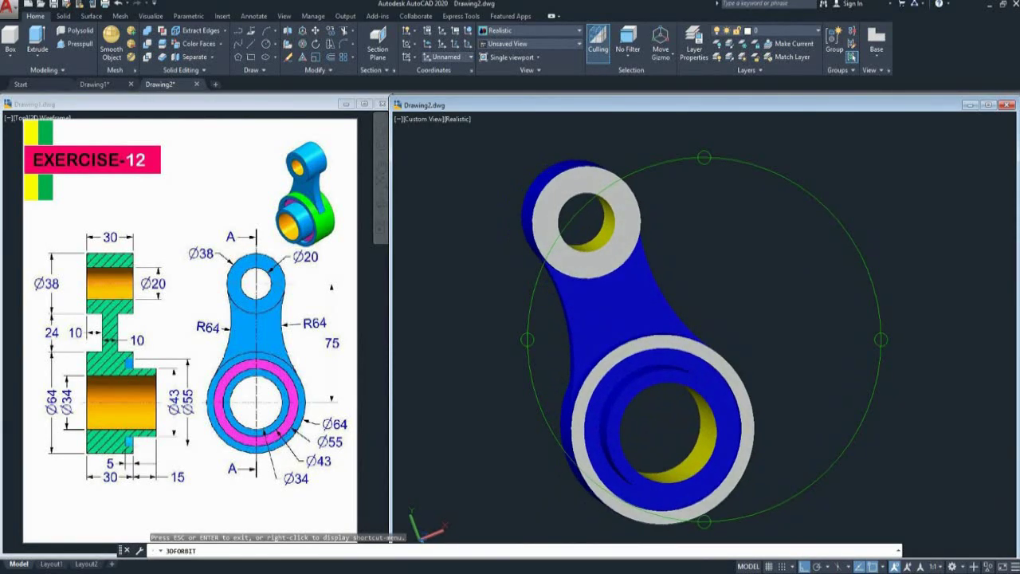
{"action": "scroll", "coordinate": [619, 344], "scroll_direction": "up", "scroll_amount": 1}
{"action": "key", "text": "Escape"}
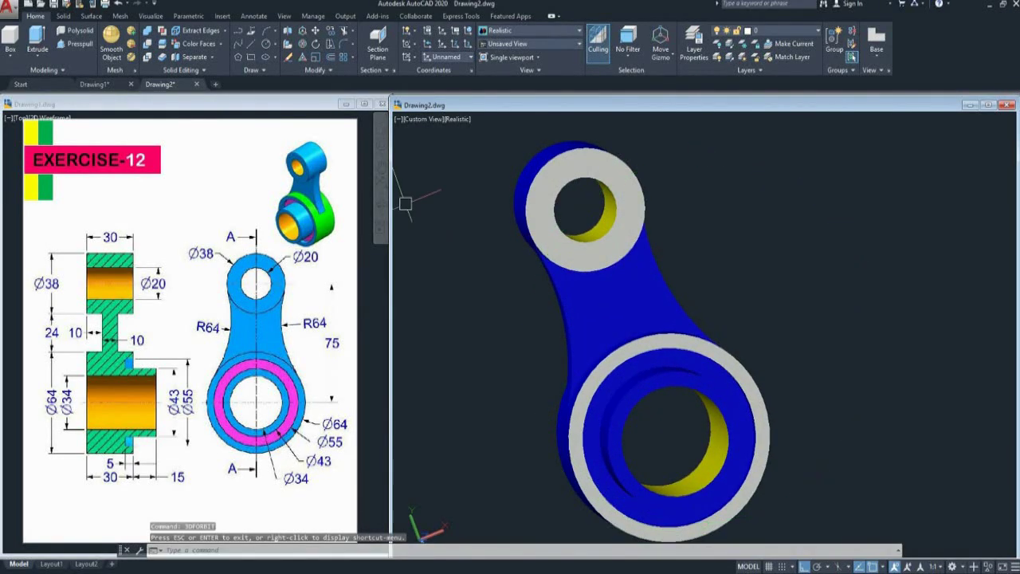
{"action": "left_click", "coordinate": [198, 44]}
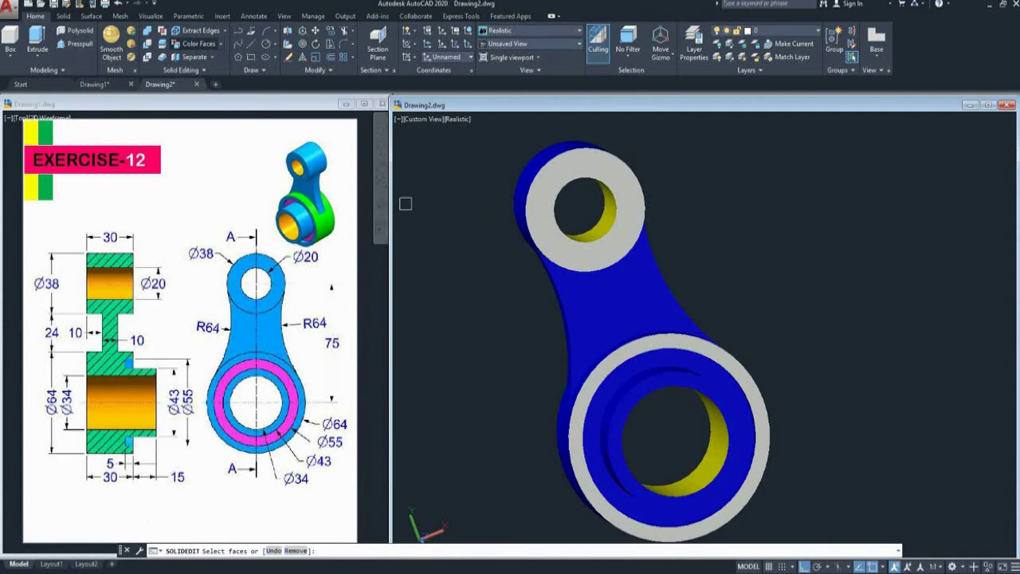
{"action": "left_click", "coordinate": [548, 185]}
{"action": "left_click", "coordinate": [556, 174]}
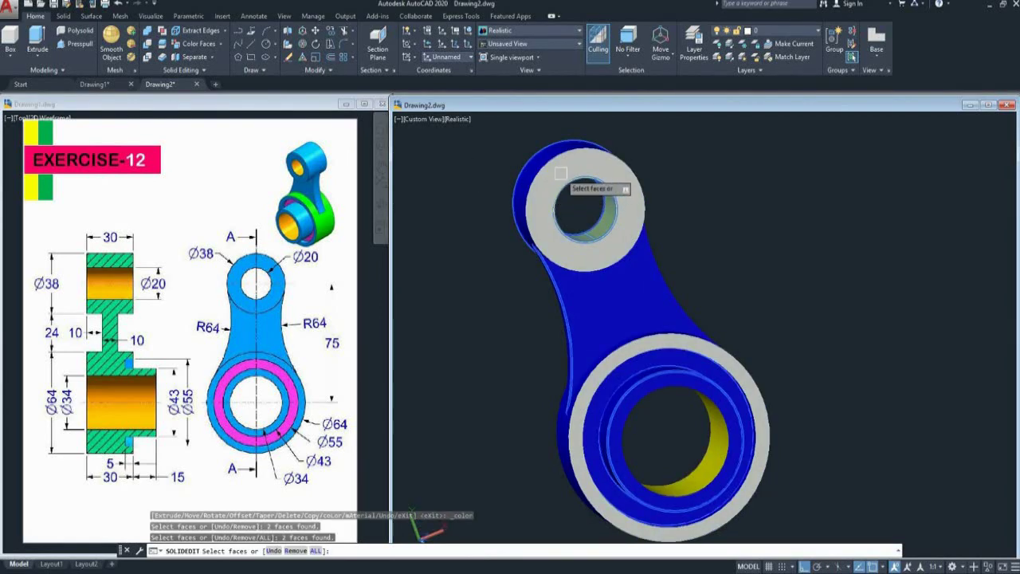
{"action": "left_click", "coordinate": [560, 173]}
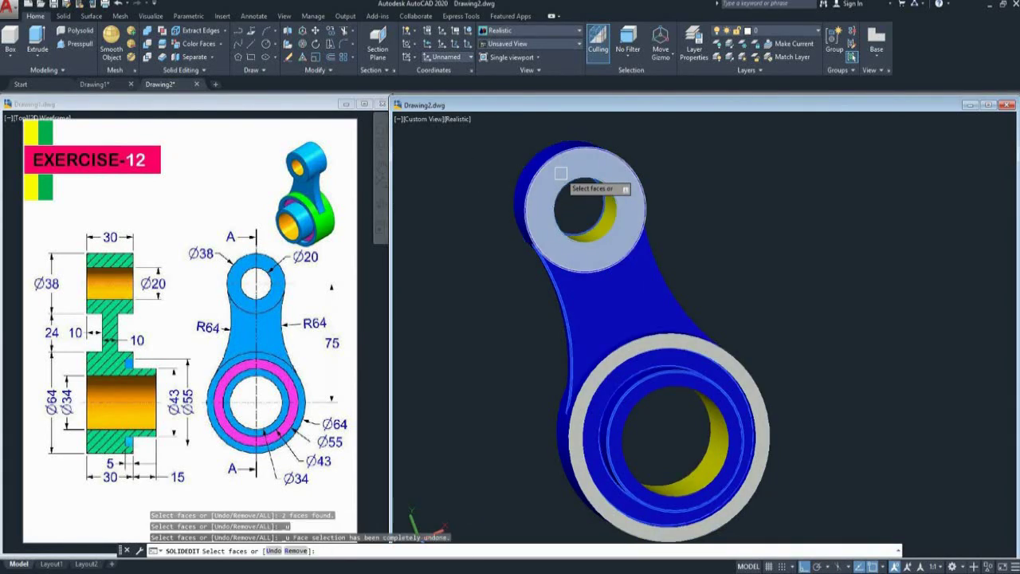
{"action": "scroll", "coordinate": [561, 172], "scroll_direction": "up", "scroll_amount": 3}
{"action": "left_click", "coordinate": [577, 170]}
{"action": "key", "text": "ctrl+z"}
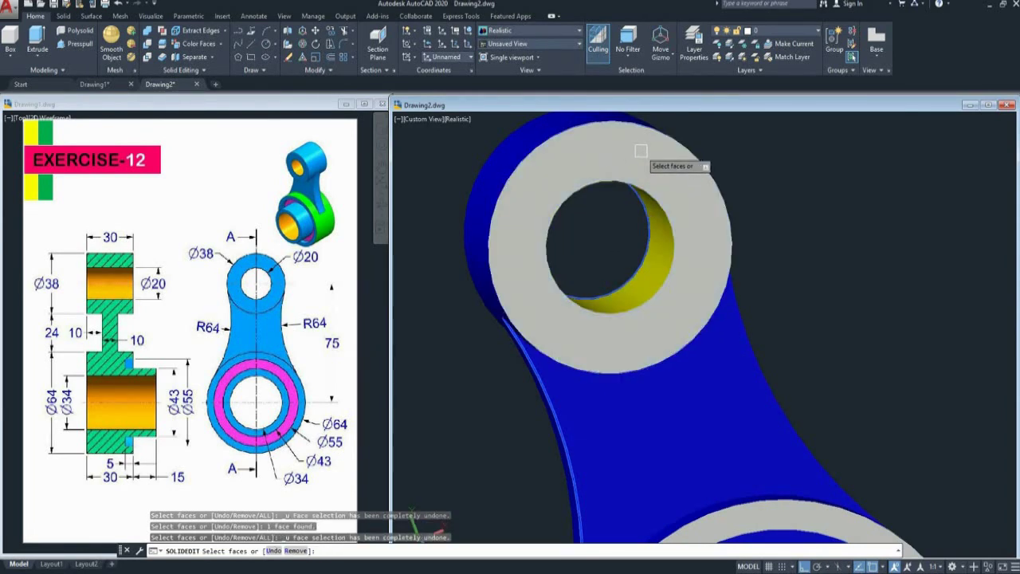
{"action": "scroll", "coordinate": [640, 150], "scroll_direction": "up", "scroll_amount": 3}
{"action": "scroll", "coordinate": [641, 151], "scroll_direction": "down", "scroll_amount": 6}
{"action": "scroll", "coordinate": [710, 276], "scroll_direction": "up", "scroll_amount": 5}
{"action": "left_click", "coordinate": [710, 277]}
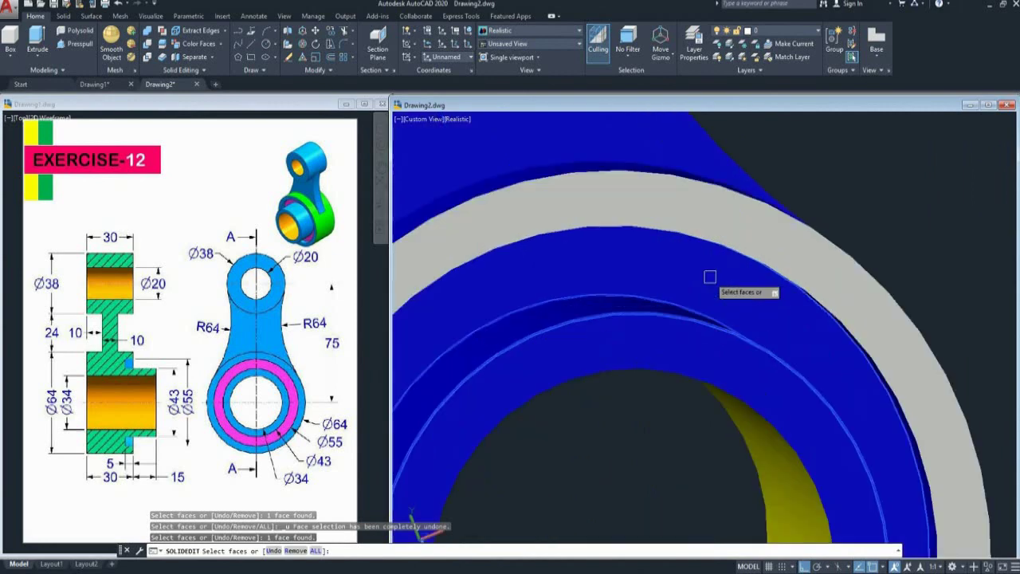
{"action": "left_click", "coordinate": [724, 223]}
{"action": "scroll", "coordinate": [717, 219], "scroll_direction": "down", "scroll_amount": 8}
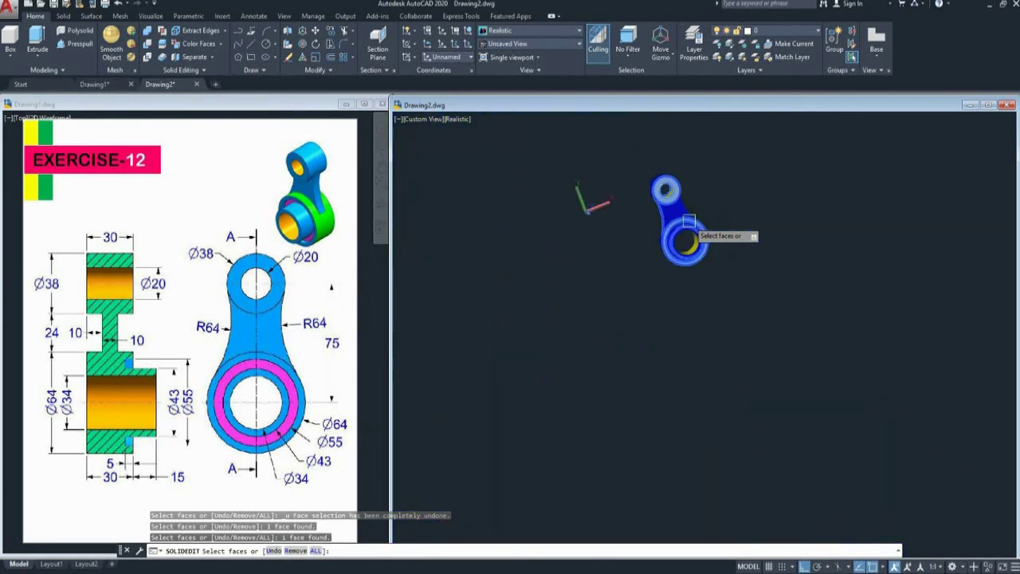
{"action": "key", "text": "Return"}
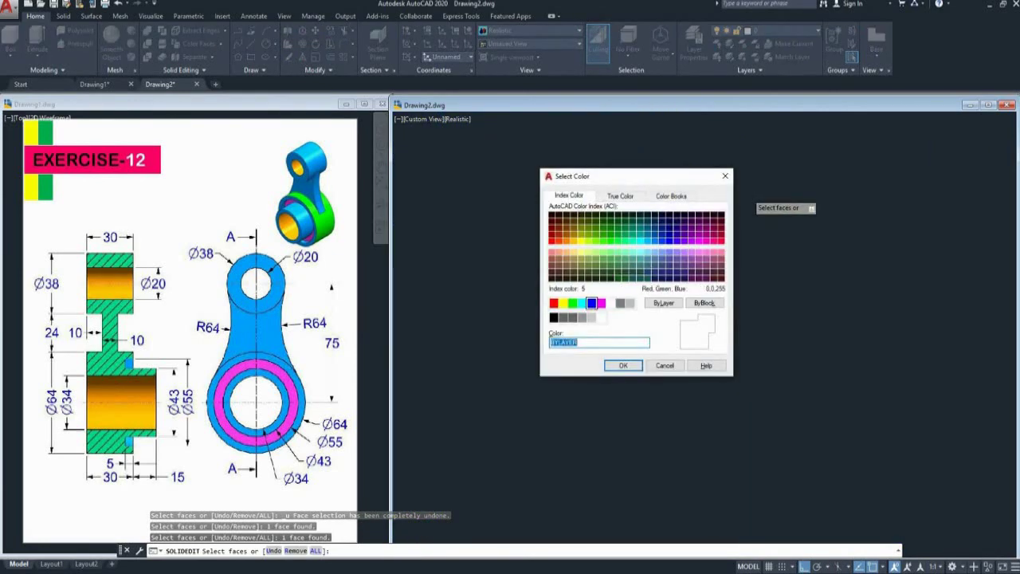
{"action": "left_click", "coordinate": [624, 365]}
{"action": "key", "text": "Return"}
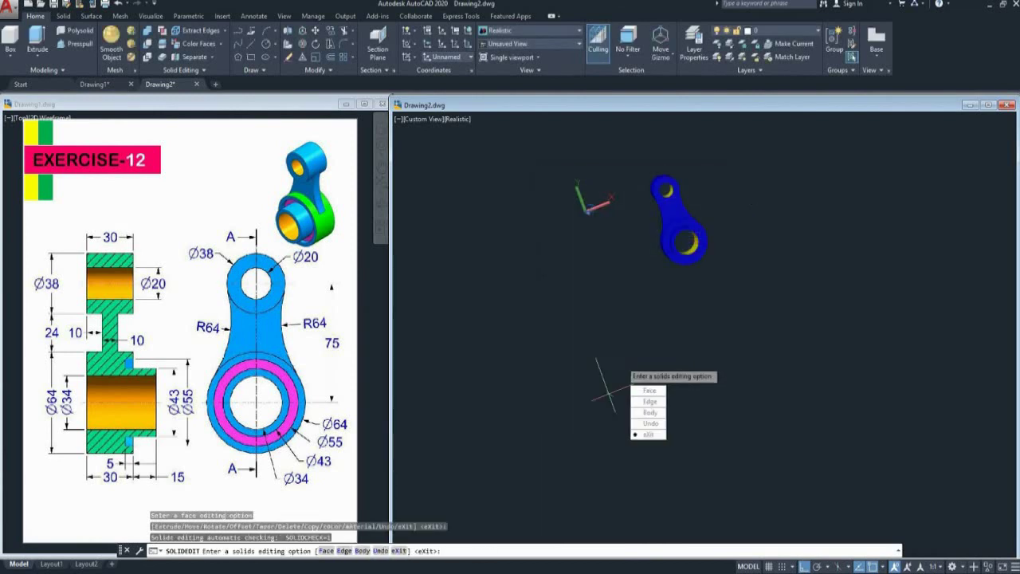
{"action": "key", "text": "Return"}
- Colour the outer cylindrical face of the large boss green with Color Faces
{"action": "scroll", "coordinate": [675, 191], "scroll_direction": "up", "scroll_amount": 5}
{"action": "middle_click_drag", "start_coordinate": [679, 199], "coordinate": [661, 216]}
{"action": "key", "text": "Return"}
{"action": "type", "text": "3DFORBIT"}
{"action": "key", "text": "Return"}
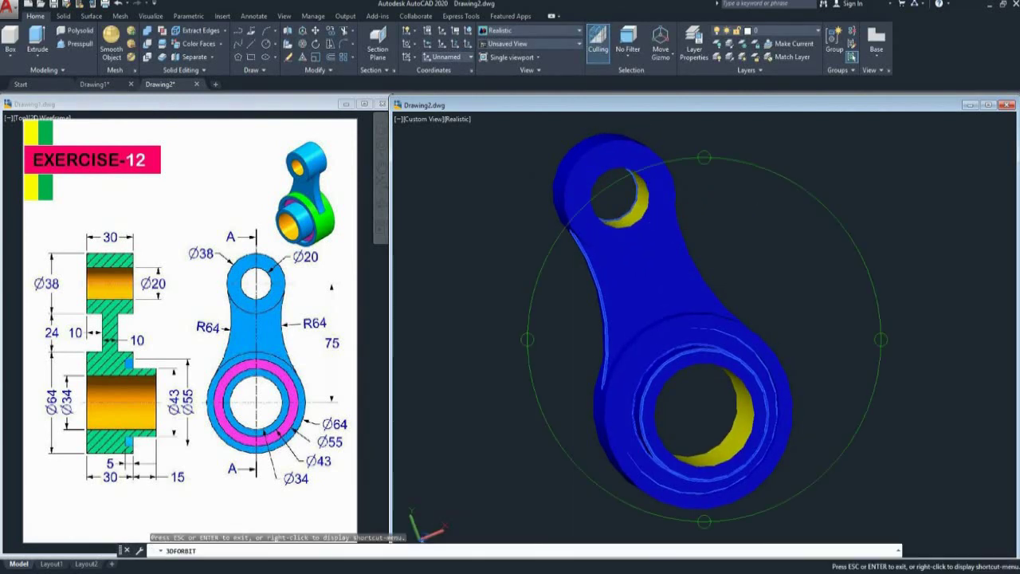
{"action": "mouse_move", "coordinate": [661, 353]}
{"action": "left_mouse_down"}
{"action": "mouse_move", "coordinate": [733, 351]}
{"action": "mouse_move", "coordinate": [695, 357]}
{"action": "mouse_move", "coordinate": [652, 343]}
{"action": "mouse_move", "coordinate": [721, 347]}
{"action": "mouse_move", "coordinate": [695, 343]}
{"action": "left_mouse_up"}
{"action": "scroll", "coordinate": [690, 355], "scroll_direction": "down", "scroll_amount": 1}
{"action": "scroll", "coordinate": [671, 414], "scroll_direction": "up", "scroll_amount": 3}
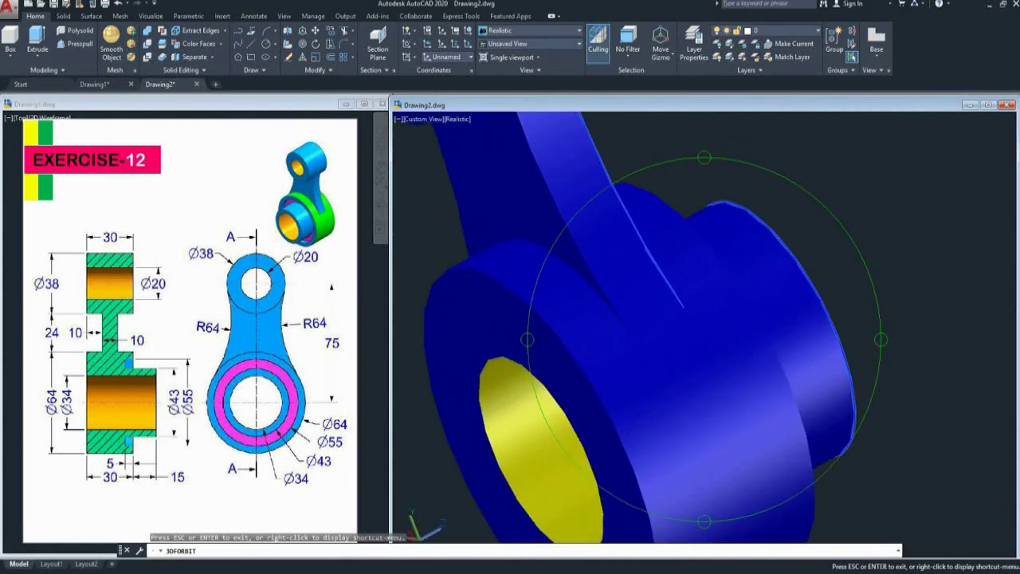
{"action": "key", "text": "Escape"}
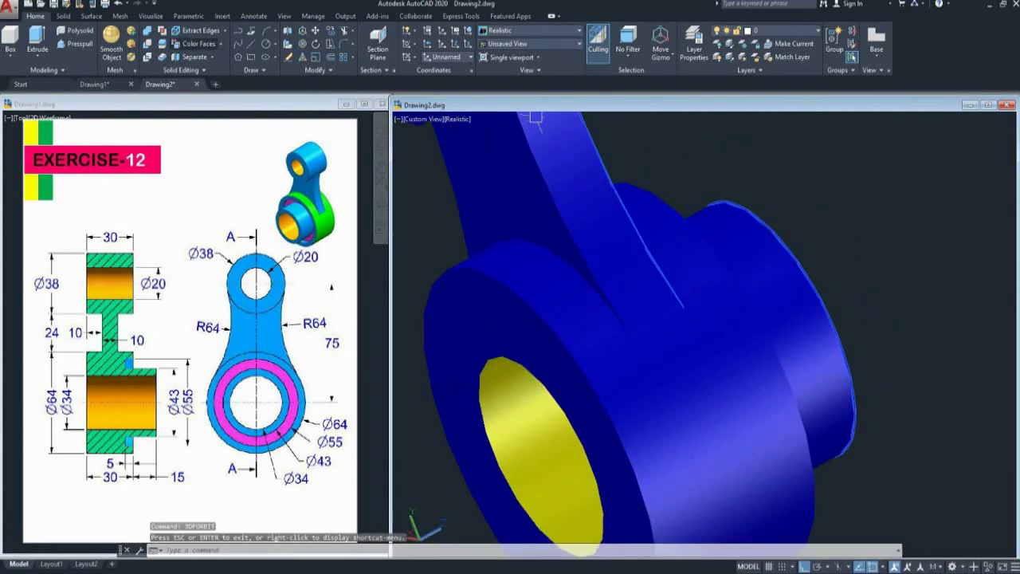
{"action": "left_click", "coordinate": [198, 43]}
{"action": "left_click", "coordinate": [742, 422]}
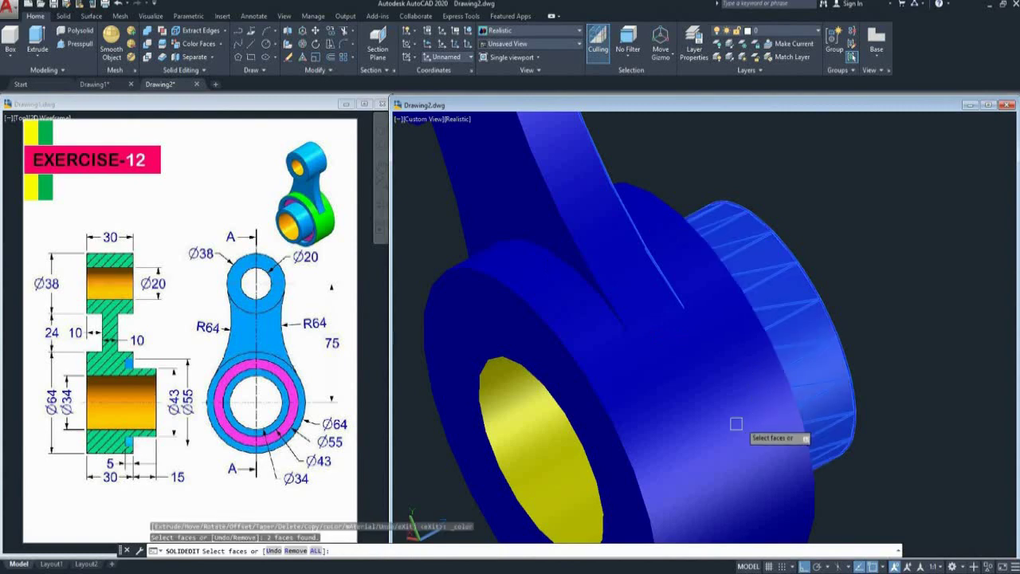
{"action": "key", "text": "ctrl+z"}
{"action": "left_click", "coordinate": [699, 430]}
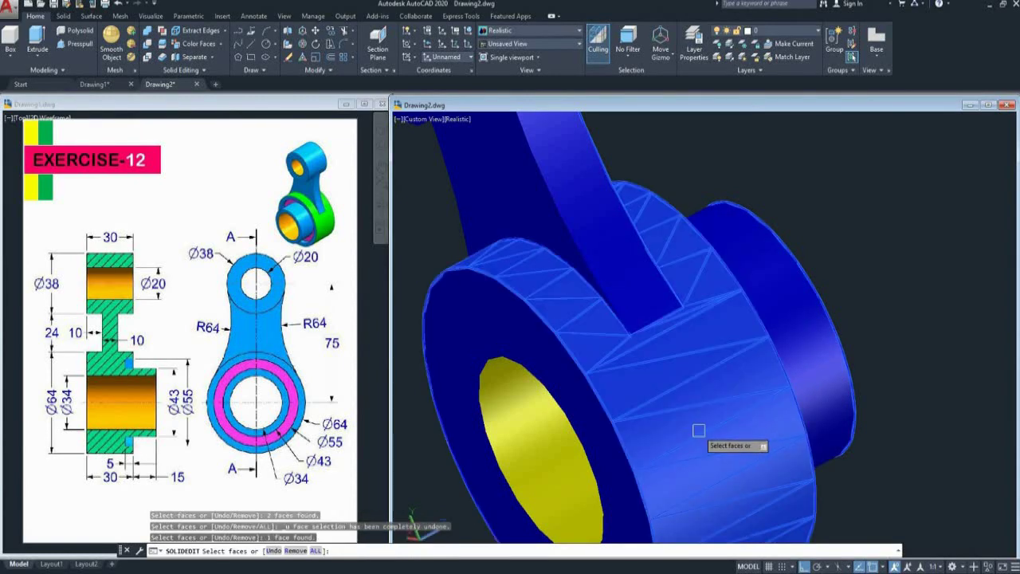
{"action": "key", "text": "Return"}
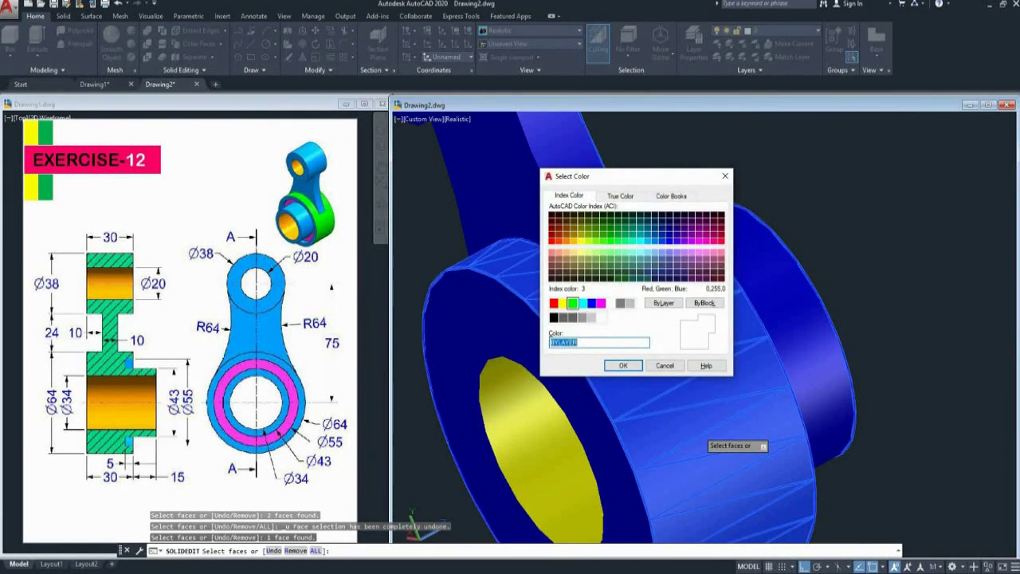
{"action": "type", "text": "green"}
{"action": "key", "text": "Return"}
{"action": "key", "text": "Return"}
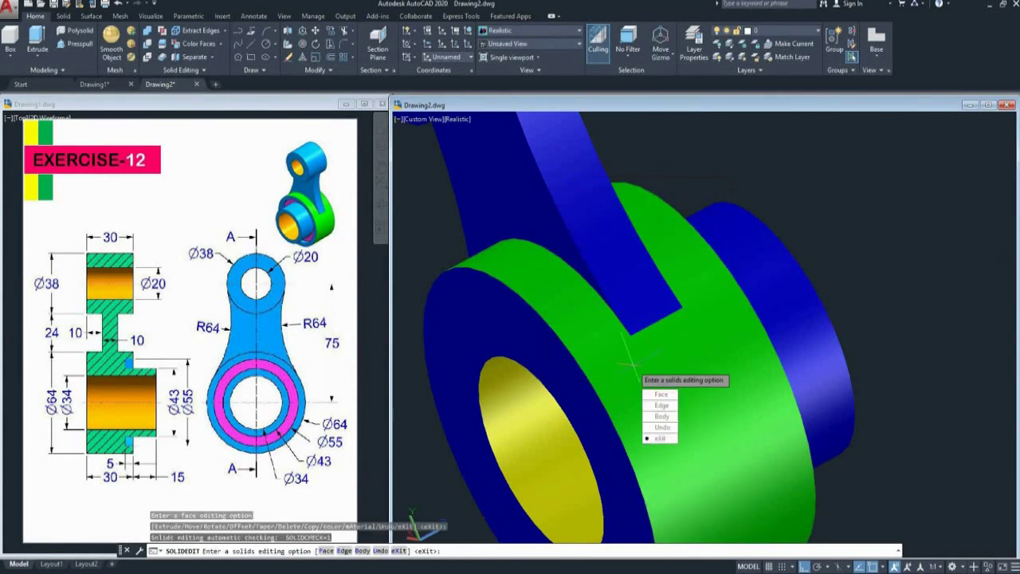
{"action": "key", "text": "Return"}
- Colour the recessed ring face between the collar and the large boss's outer rim magenta with Color Faces
{"action": "scroll", "coordinate": [693, 333], "scroll_direction": "down", "scroll_amount": 3}
{"action": "type", "text": "3f"}
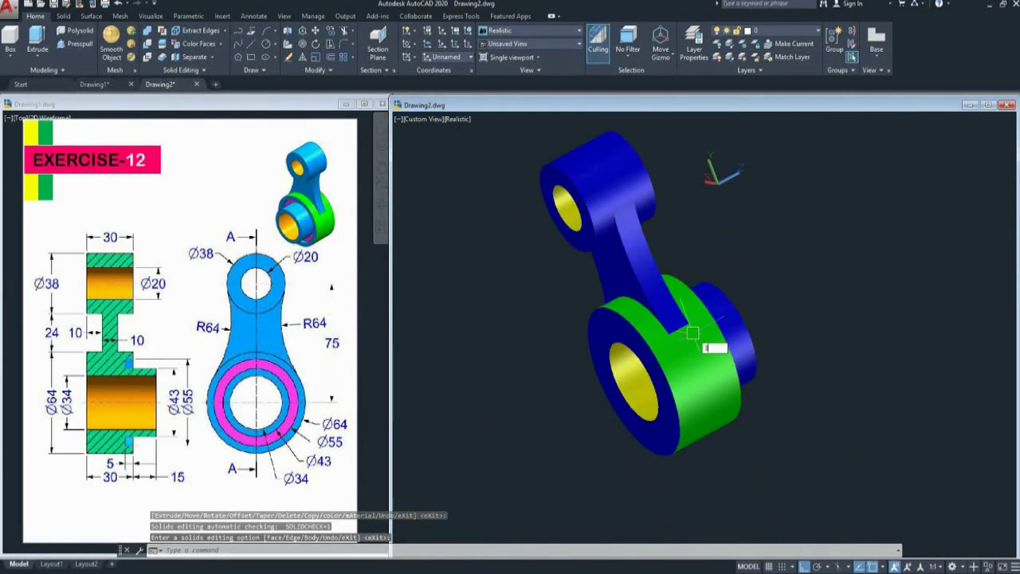
{"action": "key", "text": "Return"}
{"action": "left_click_drag", "start_coordinate": [692, 333], "coordinate": [645, 299]}
{"action": "scroll", "coordinate": [645, 298], "scroll_direction": "up", "scroll_amount": 2}
{"action": "scroll", "coordinate": [645, 299], "scroll_direction": "up", "scroll_amount": 2}
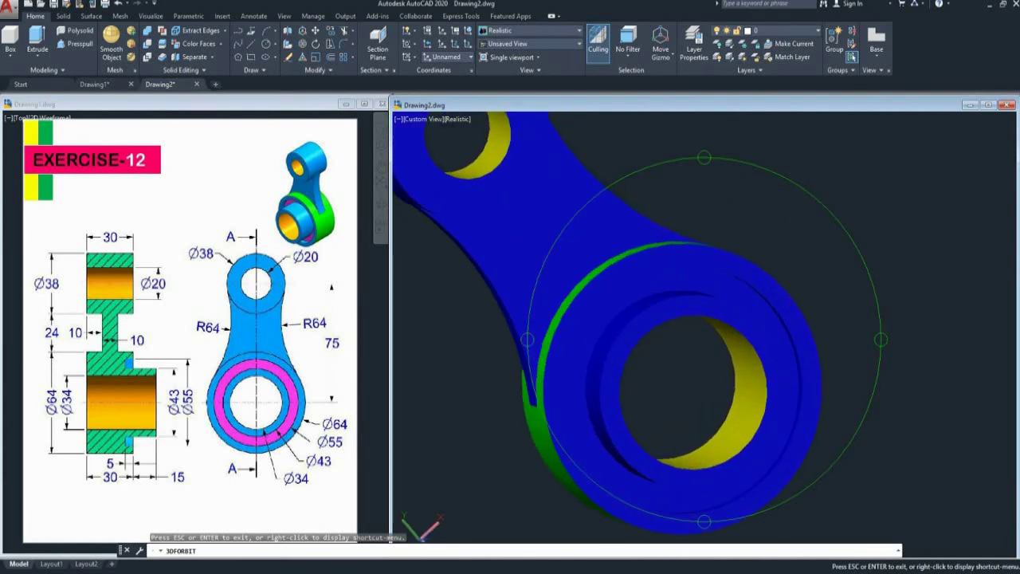
{"action": "scroll", "coordinate": [597, 321], "scroll_direction": "up", "scroll_amount": 1}
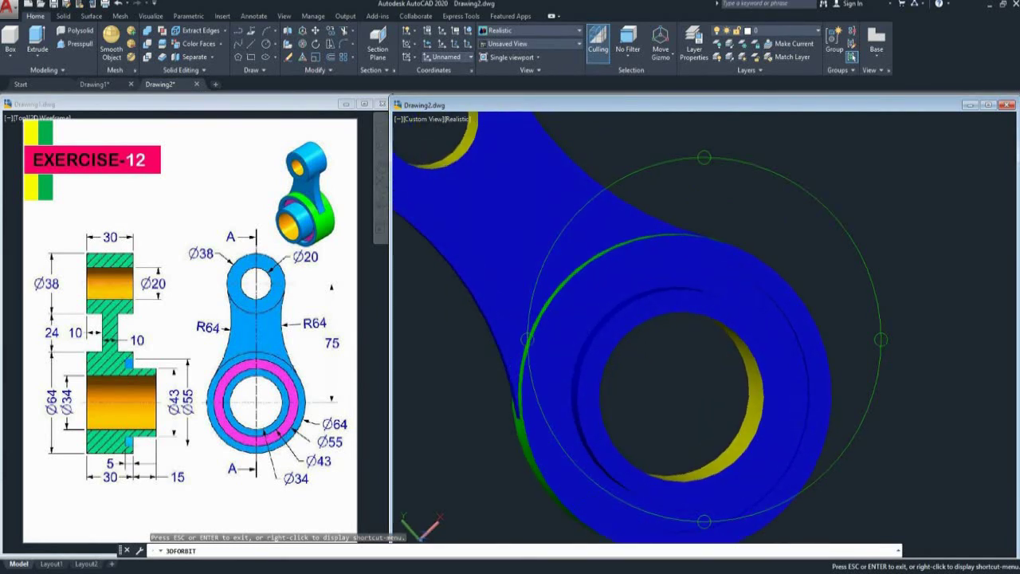
{"action": "key", "text": "Escape"}
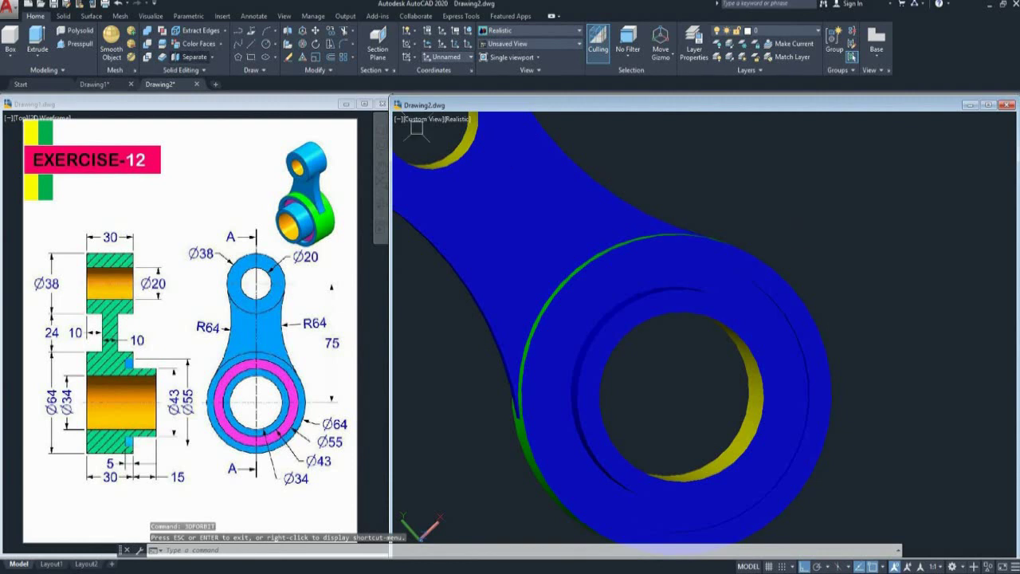
{"action": "left_click", "coordinate": [195, 43]}
{"action": "scroll", "coordinate": [719, 280], "scroll_direction": "up", "scroll_amount": 3}
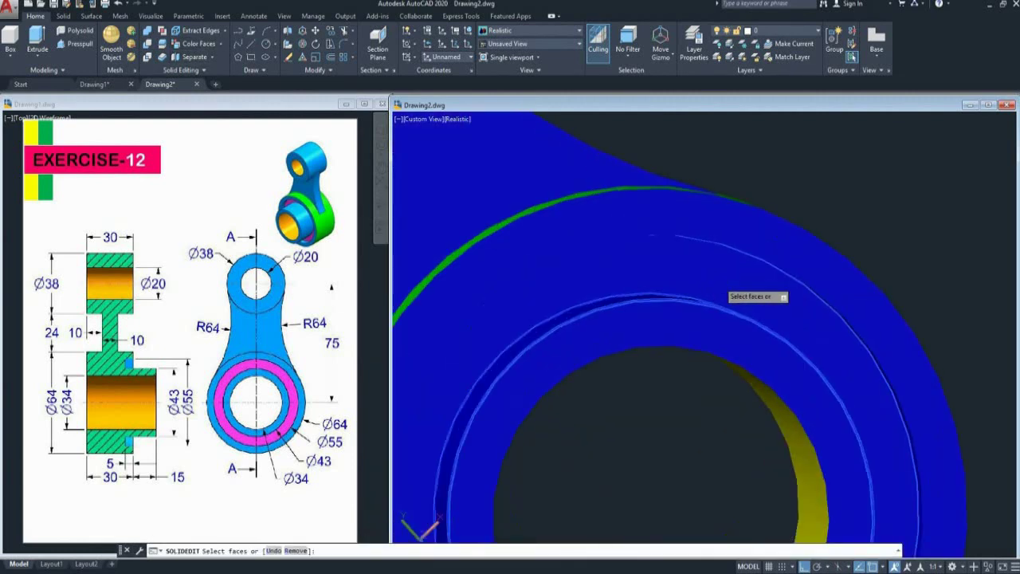
{"action": "left_click", "coordinate": [719, 281]}
{"action": "key", "text": "Return"}
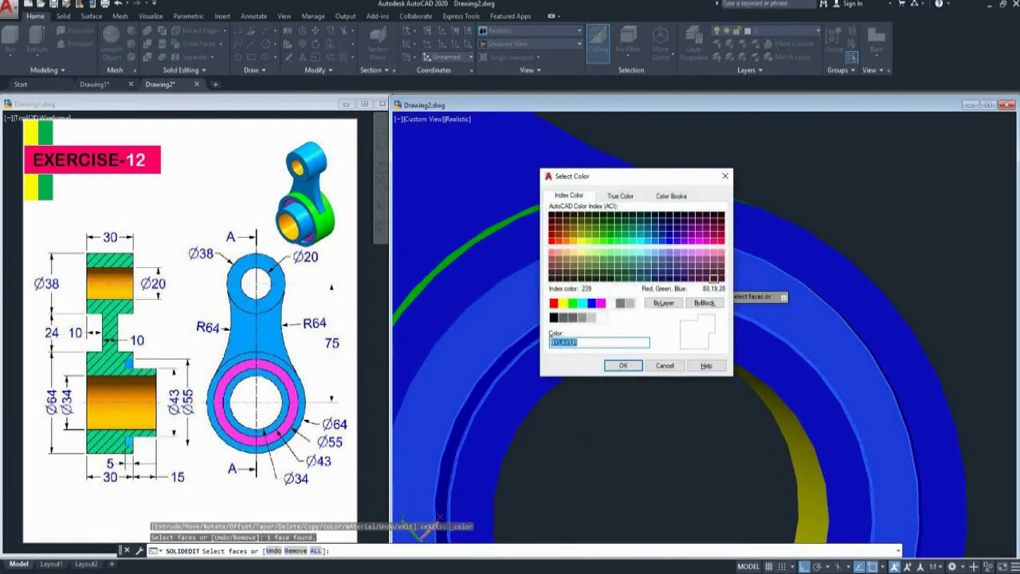
{"action": "left_click", "coordinate": [600, 303]}
{"action": "left_click", "coordinate": [623, 365]}
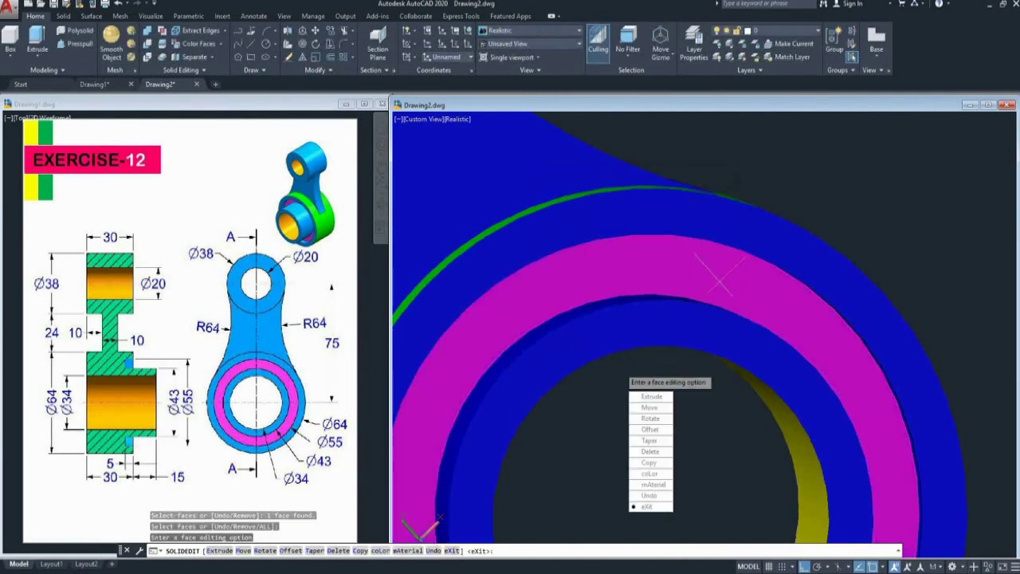
{"action": "key", "text": "Return"}
{"action": "scroll", "coordinate": [623, 370], "scroll_direction": "down", "scroll_amount": 5}
{"action": "middle_click_drag", "start_coordinate": [624, 370], "coordinate": [697, 371]}
{"action": "key", "text": "Return"}
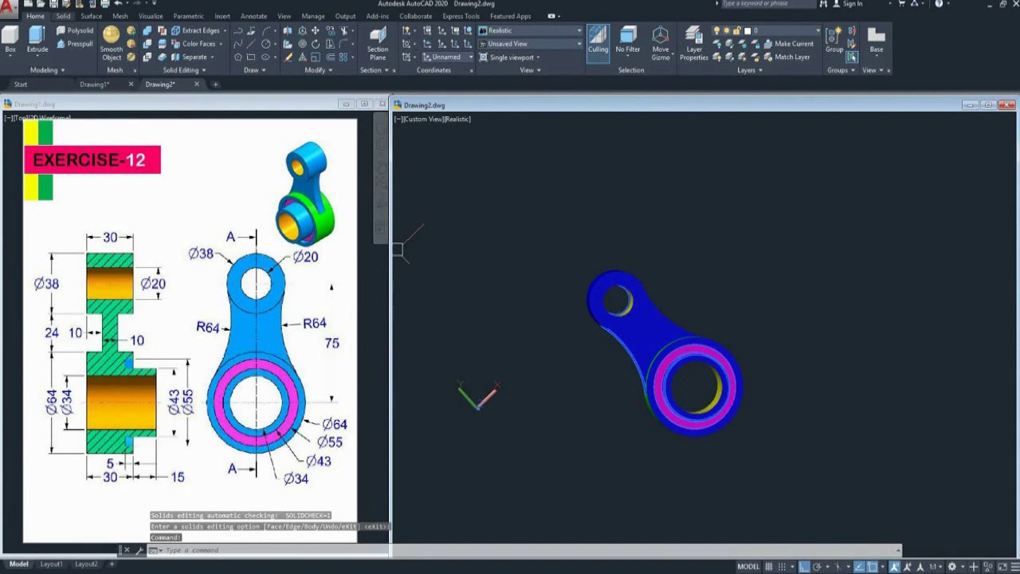
- Turn on the ViewCube and the navigation bar for the model viewport
{"action": "left_click", "coordinate": [284, 16]}
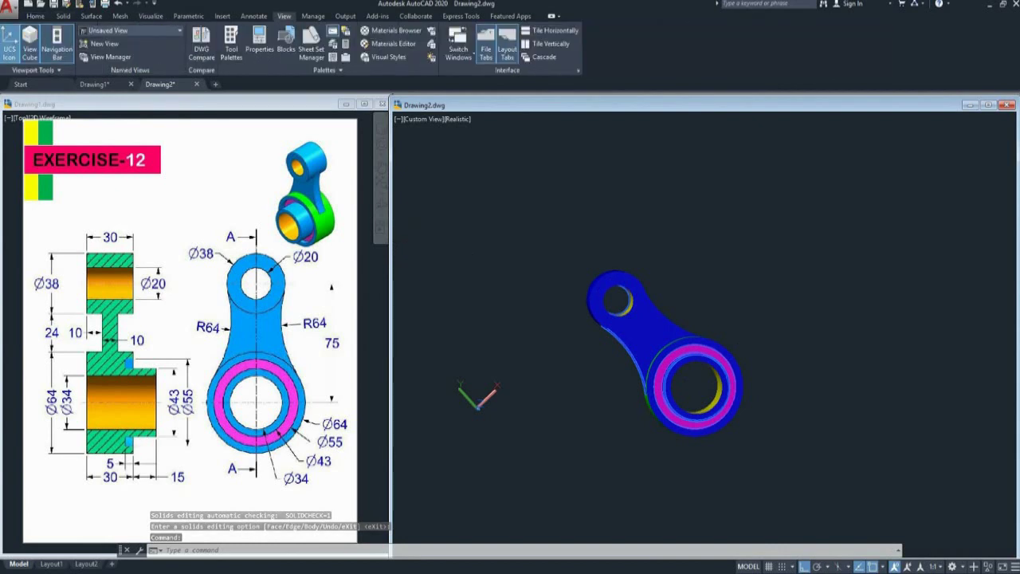
{"action": "left_click", "coordinate": [30, 41]}
{"action": "left_click", "coordinate": [56, 44]}
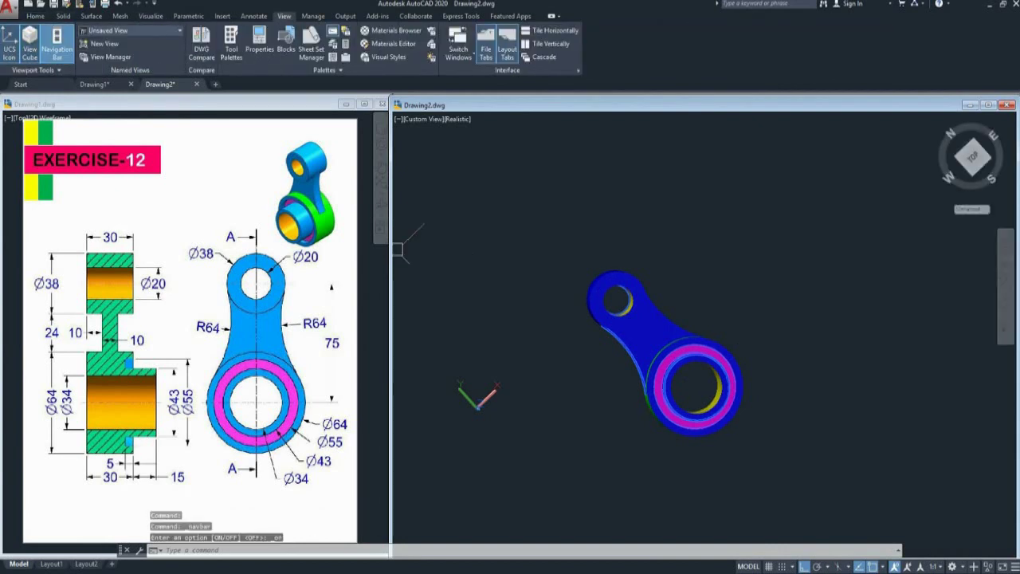
{"action": "middle_click_drag", "start_coordinate": [766, 263], "coordinate": [742, 274]}
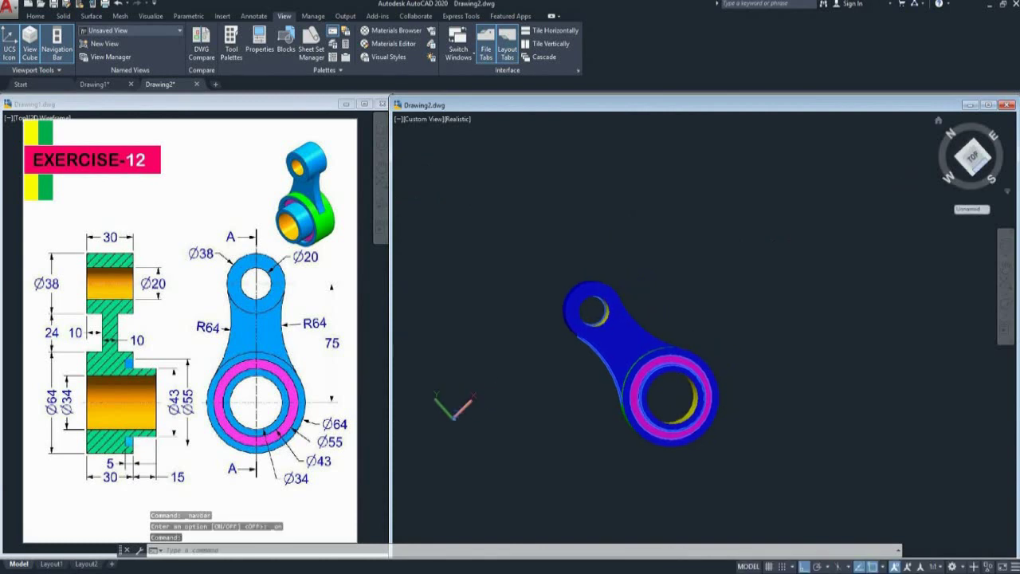
{"action": "right_click", "coordinate": [972, 158]}
{"action": "left_click", "coordinate": [923, 183]}
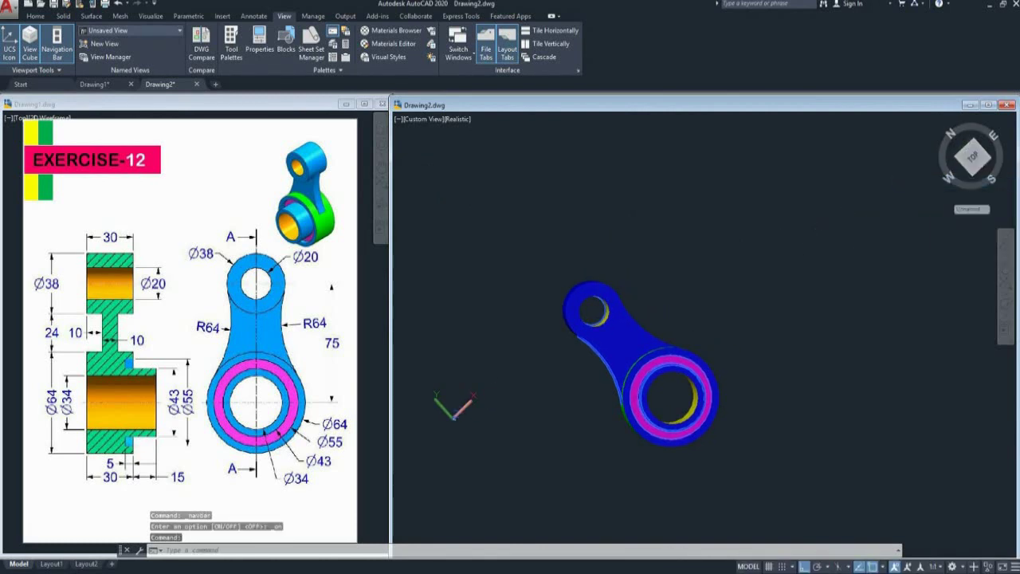
- Set the lever's viewport to the SW Isometric view and bring the model to the middle
{"action": "middle_click_drag", "start_coordinate": [526, 172], "coordinate": [548, 186]}
{"action": "left_click", "coordinate": [424, 118]}
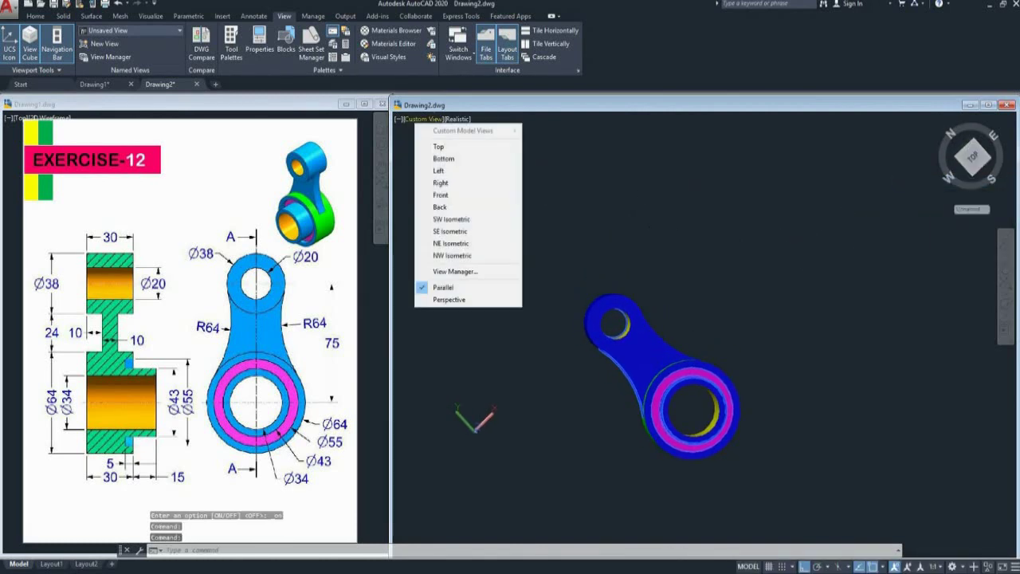
{"action": "left_click", "coordinate": [451, 219]}
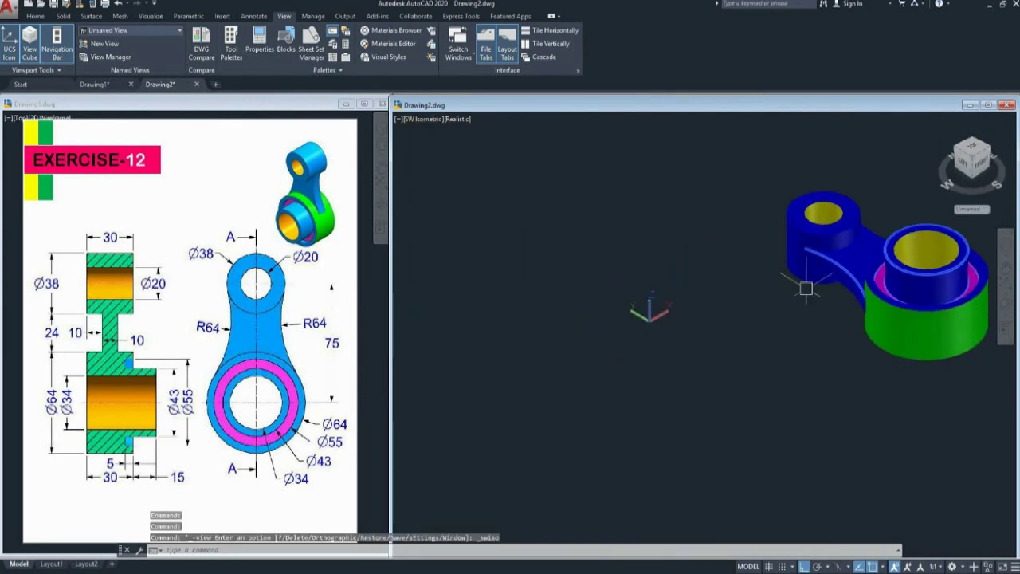
{"action": "middle_click_drag", "start_coordinate": [775, 303], "coordinate": [750, 306]}
{"action": "left_click", "coordinate": [708, 304]}
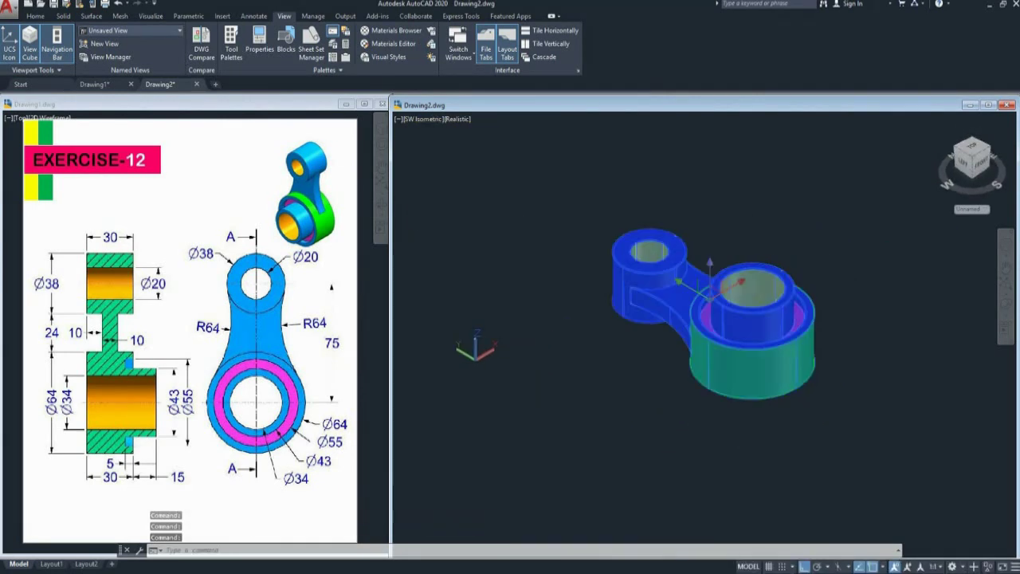
{"action": "key", "text": "Escape"}
{"action": "middle_click_drag", "start_coordinate": [796, 312], "coordinate": [747, 326]}
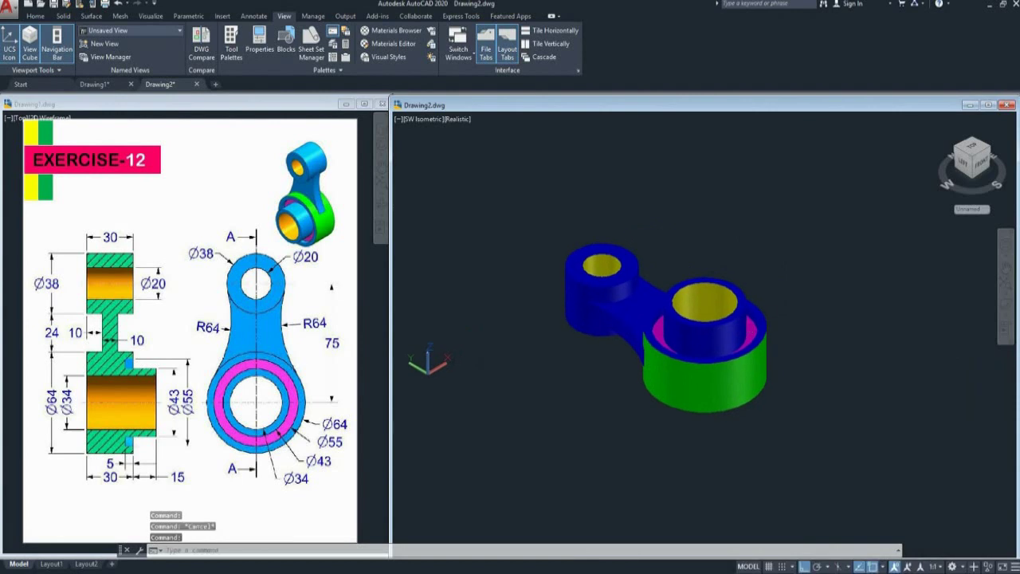
- Free-orbit around the finished lever to examine its coloured bores, bosses, arm and recessed ring
{"action": "type", "text": "3DFORBIT"}
{"action": "key", "text": "Return"}
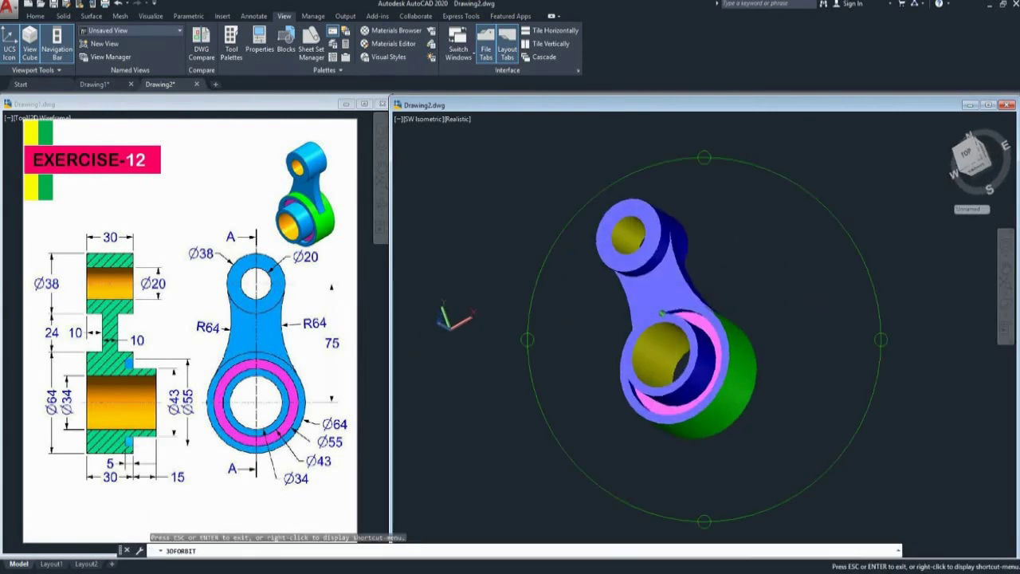
{"action": "mouse_move", "coordinate": [665, 414]}
{"action": "left_mouse_down"}
{"action": "mouse_move", "coordinate": [662, 314]}
{"action": "mouse_move", "coordinate": [652, 278]}
{"action": "mouse_move", "coordinate": [647, 286]}
{"action": "mouse_move", "coordinate": [664, 314]}
{"action": "mouse_move", "coordinate": [663, 288]}
{"action": "left_mouse_up"}
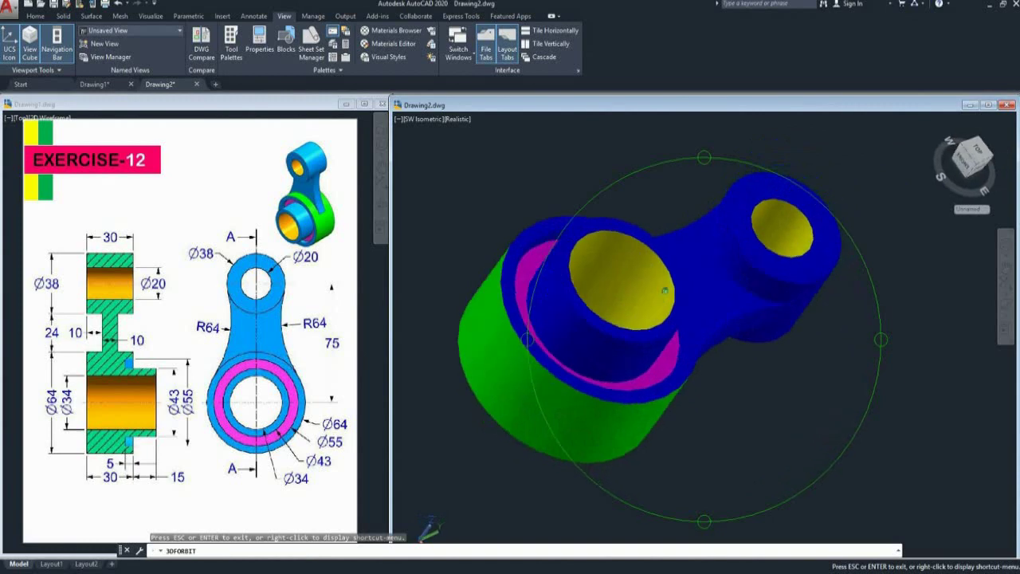
{"action": "left_click_drag", "start_coordinate": [665, 291], "coordinate": [665, 291]}
{"action": "key", "text": "Escape"}
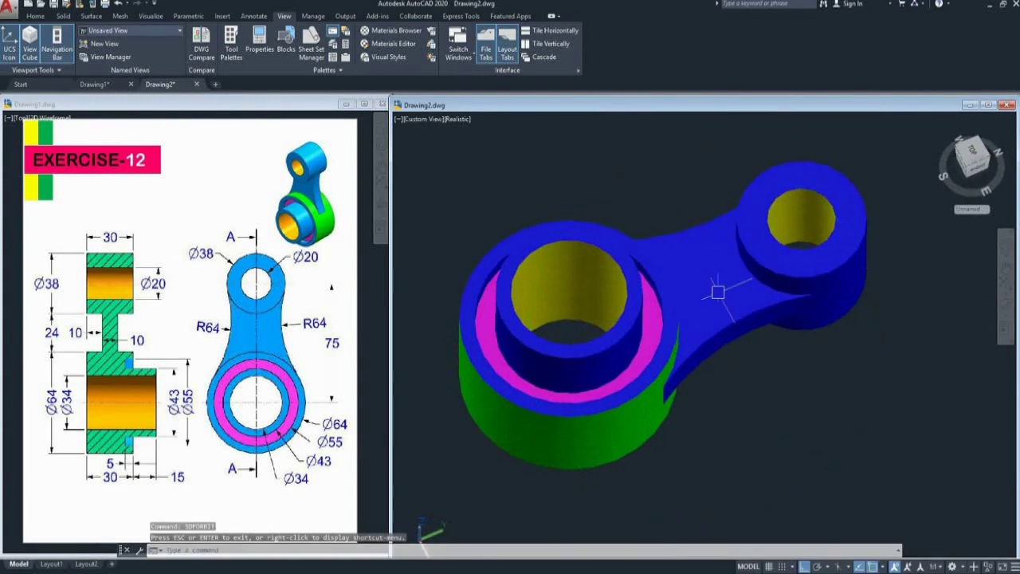